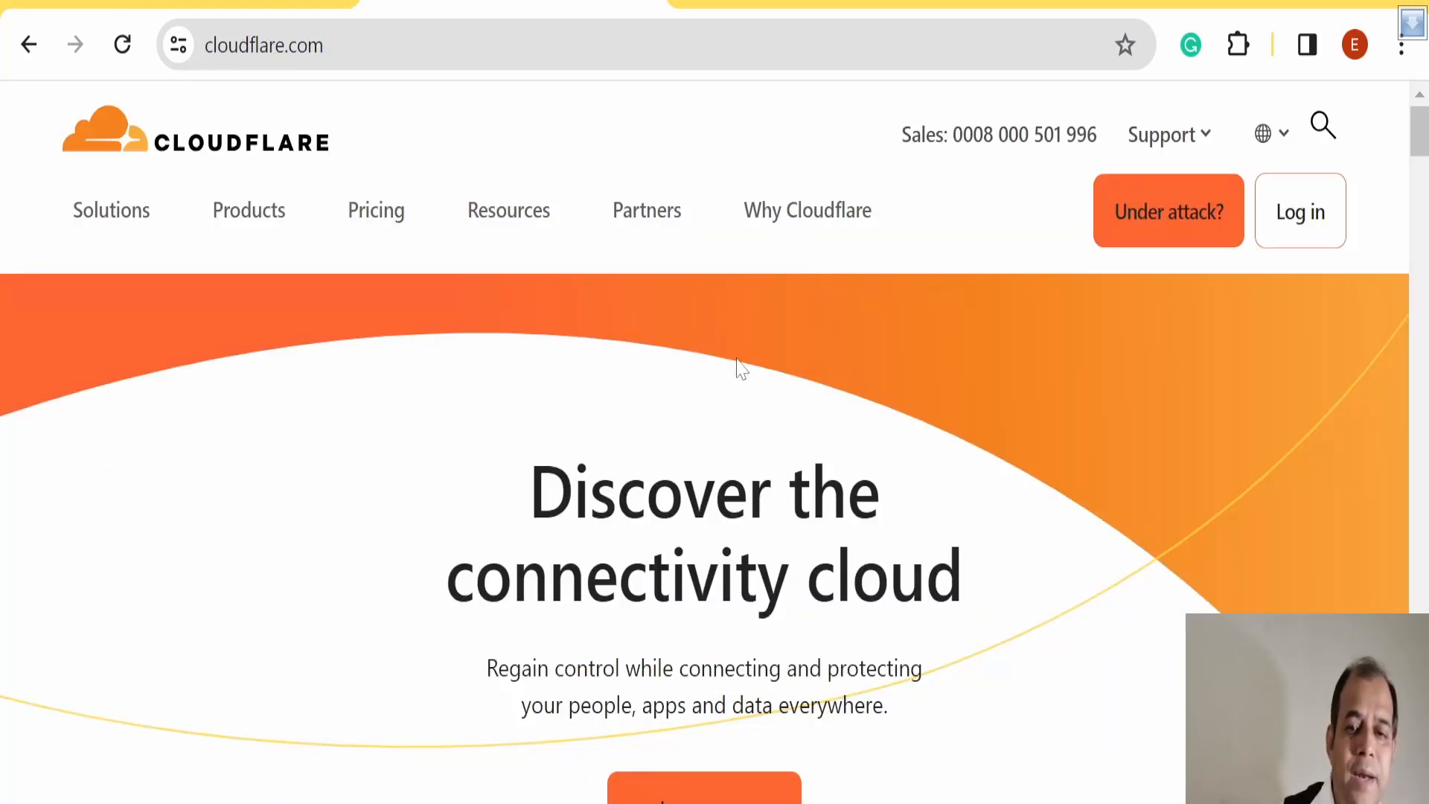
# Log in to the Cloudflare dashboard with the saved e-mail and password
pyautogui.scroll(-2, 737, 358)
pyautogui.scroll(2, 1033, 383)
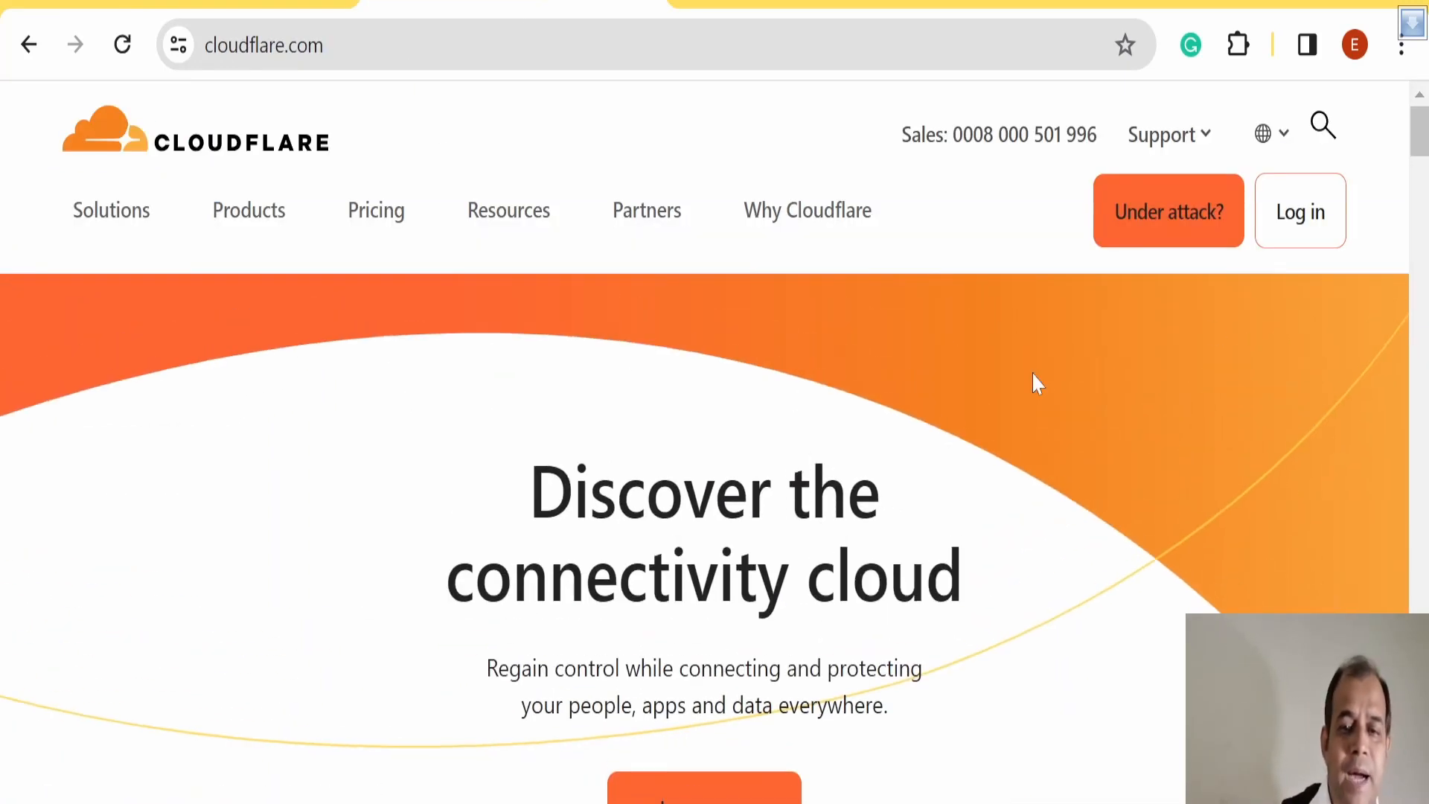
pyautogui.click(1291, 229)
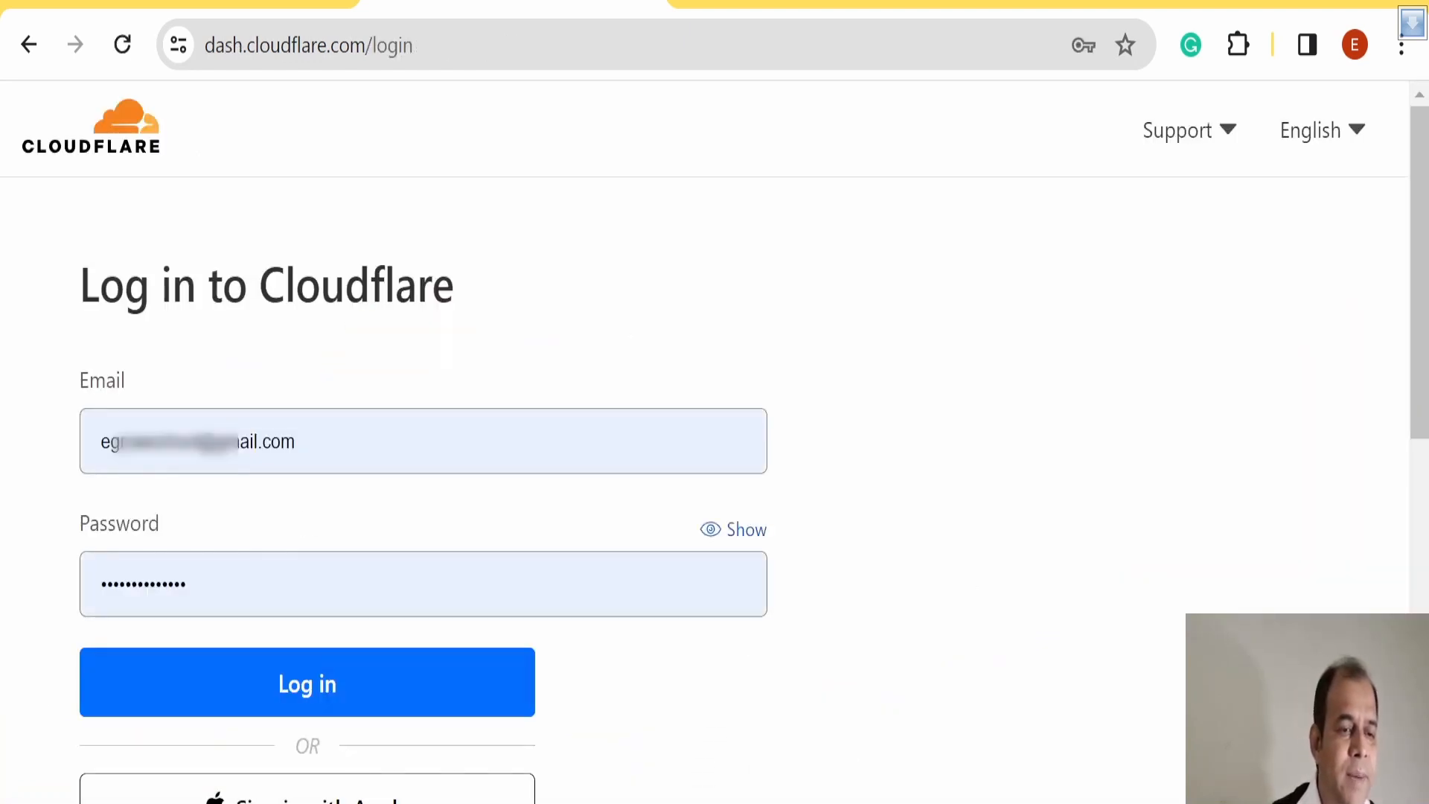
pyautogui.scroll(-2, 437, 554)
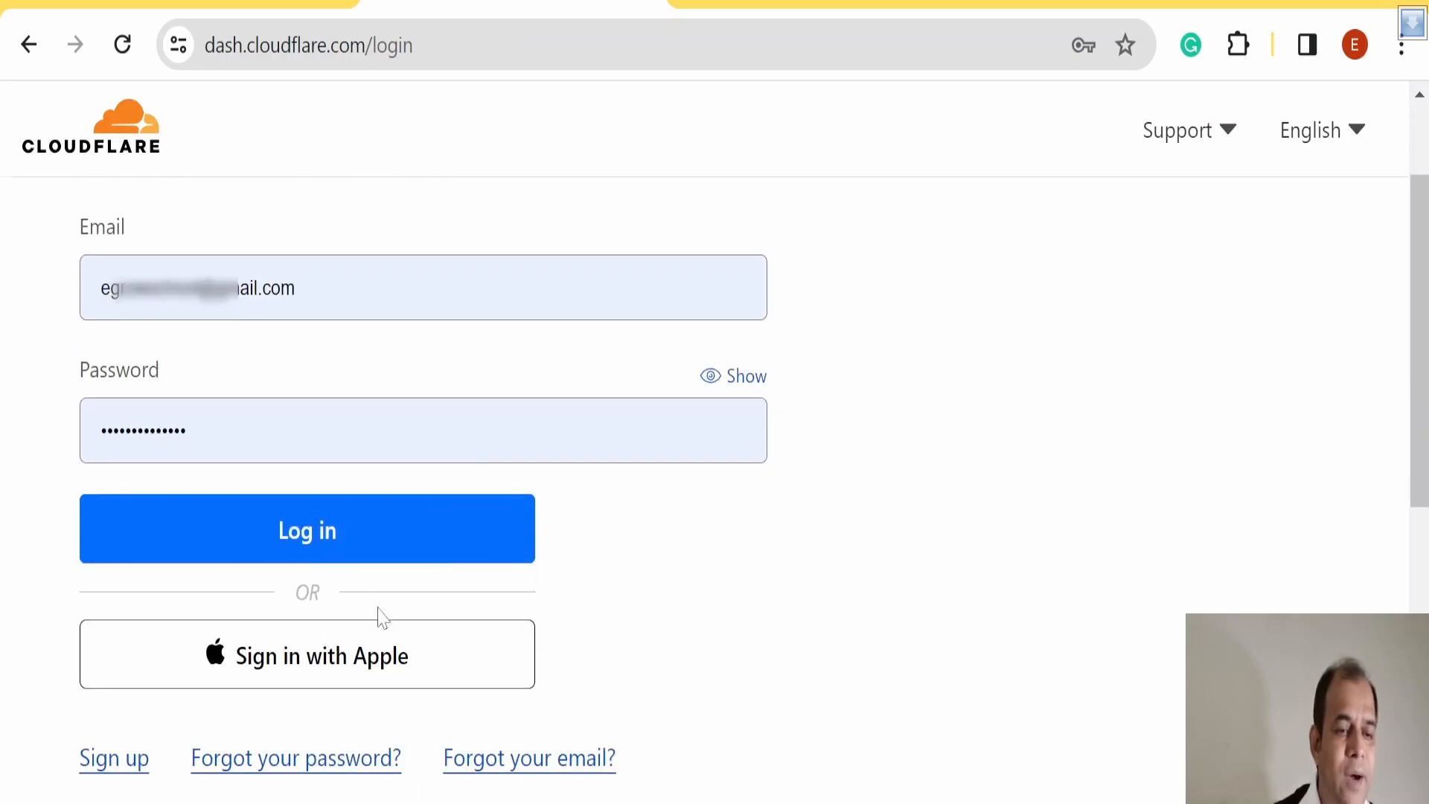
pyautogui.click(310, 537)
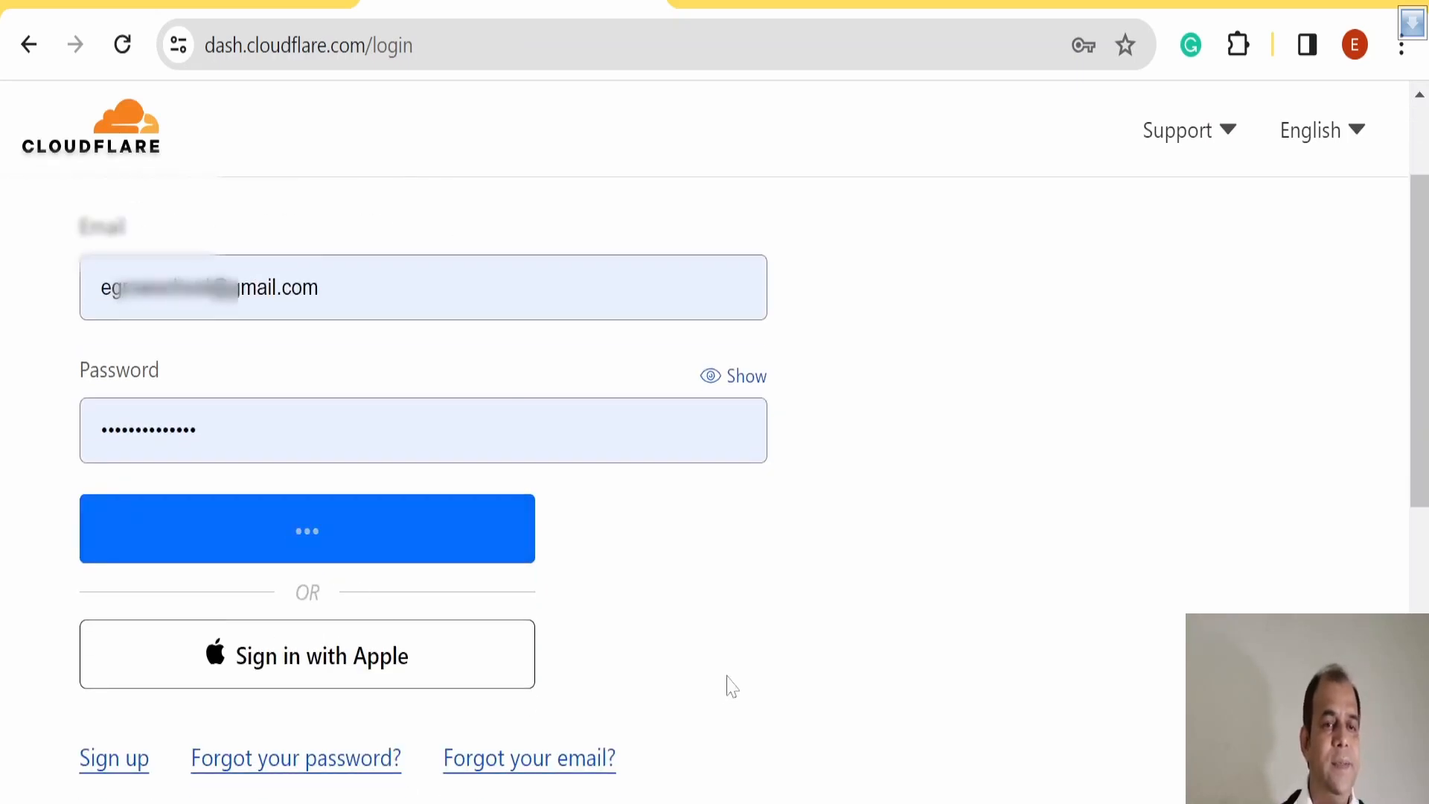
# Start adding a website to the Cloudflare account and submit electronicgrow.com as its domain name
pyautogui.scroll(-2, 726, 681)
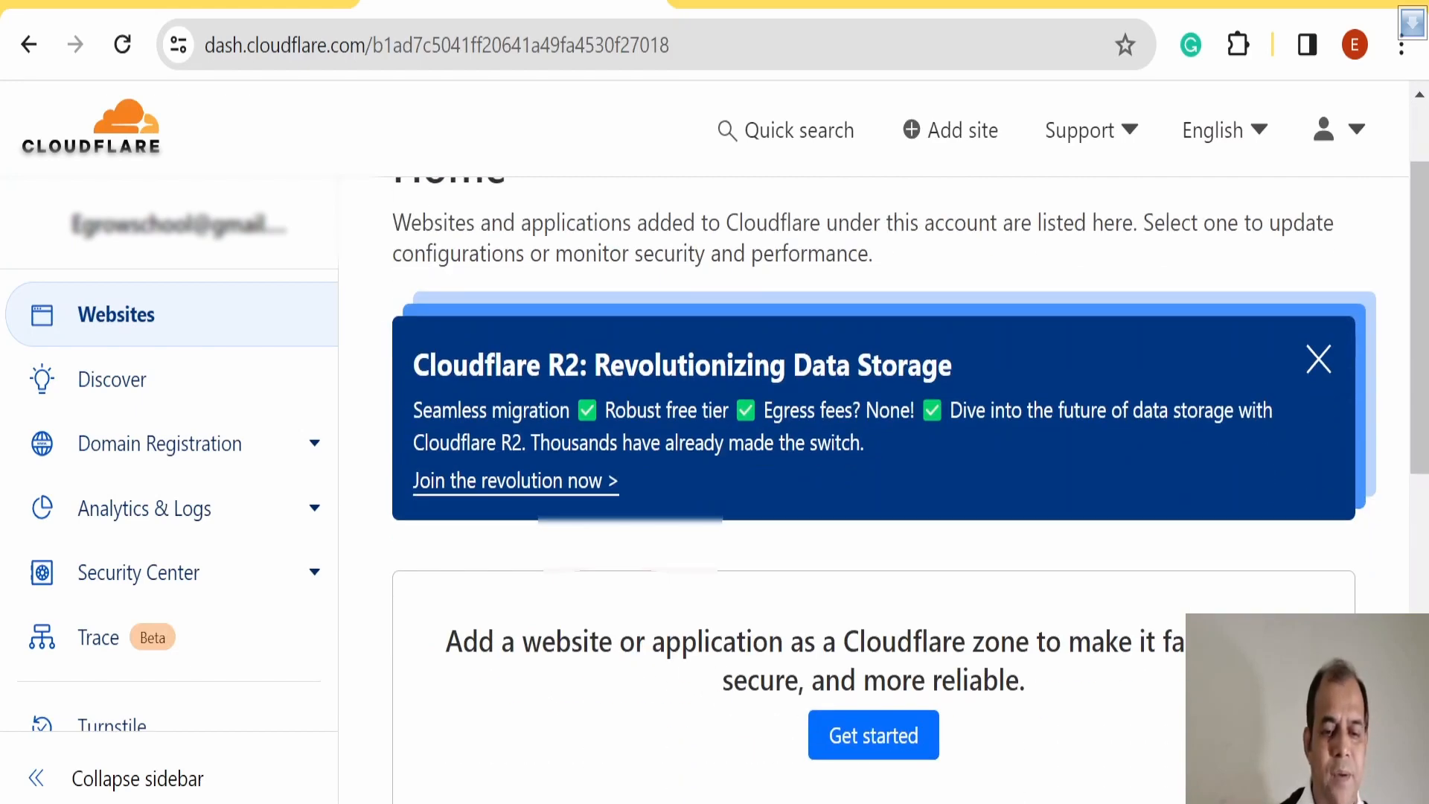
pyautogui.scroll(-2, 772, 663)
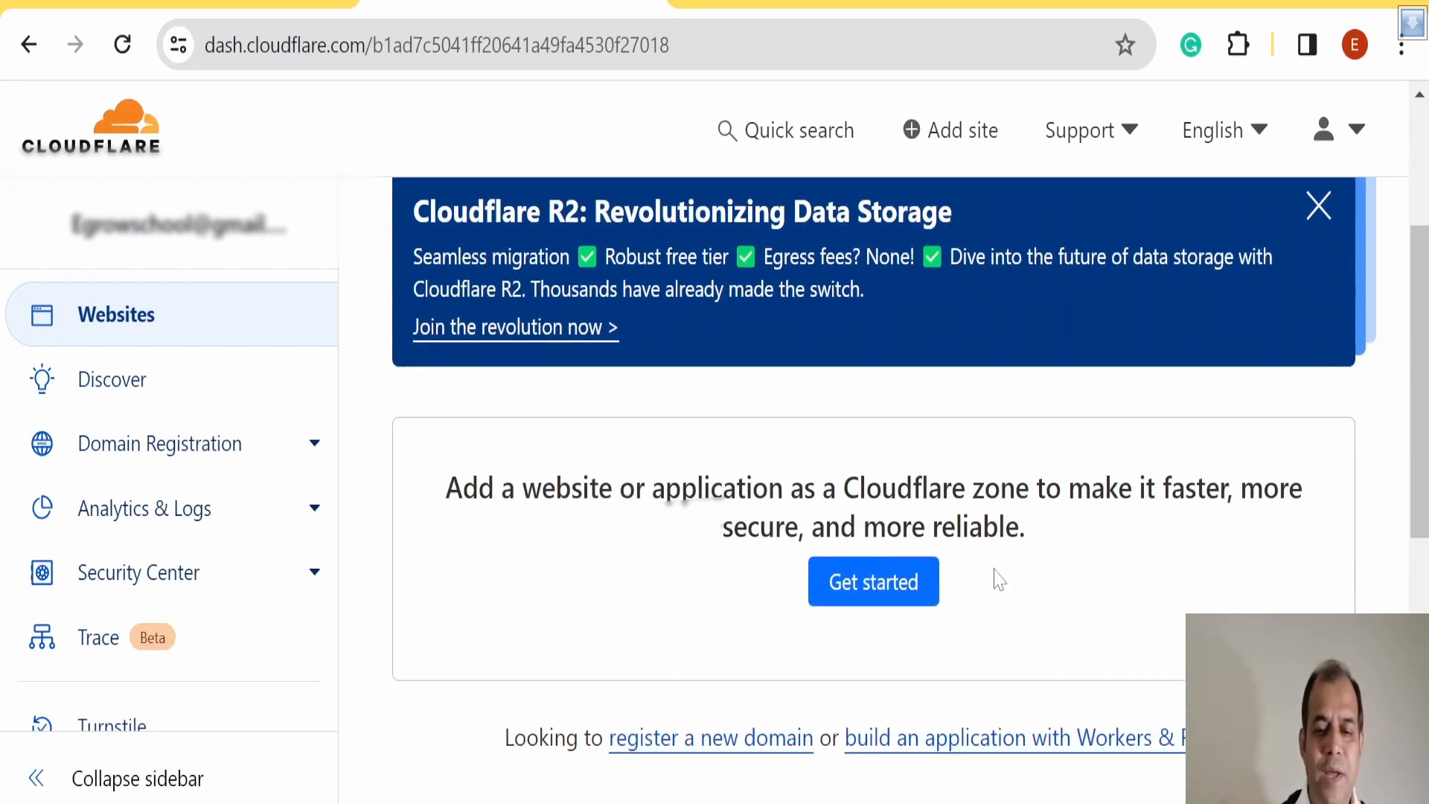
pyautogui.scroll(-2, 997, 579)
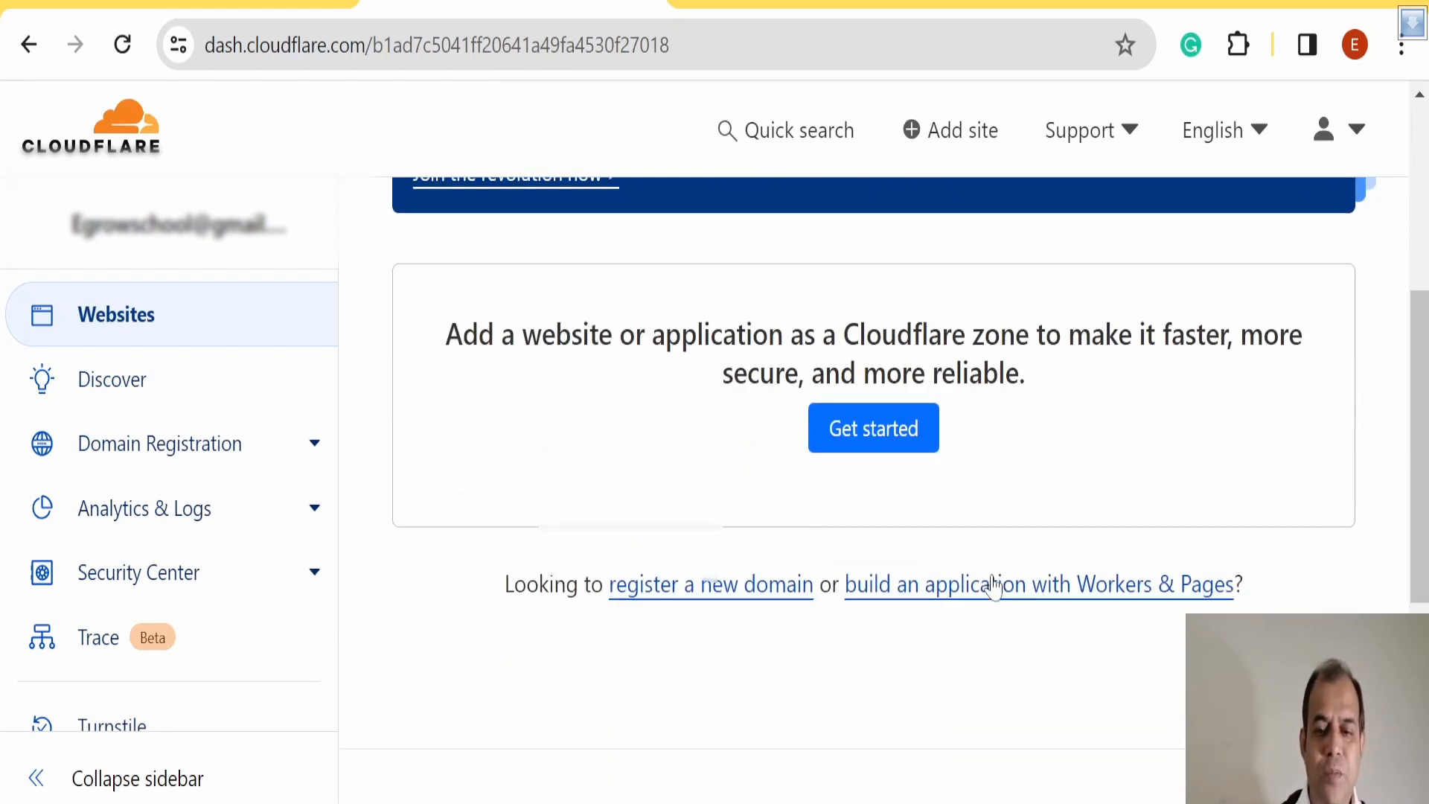
pyautogui.click(855, 437)
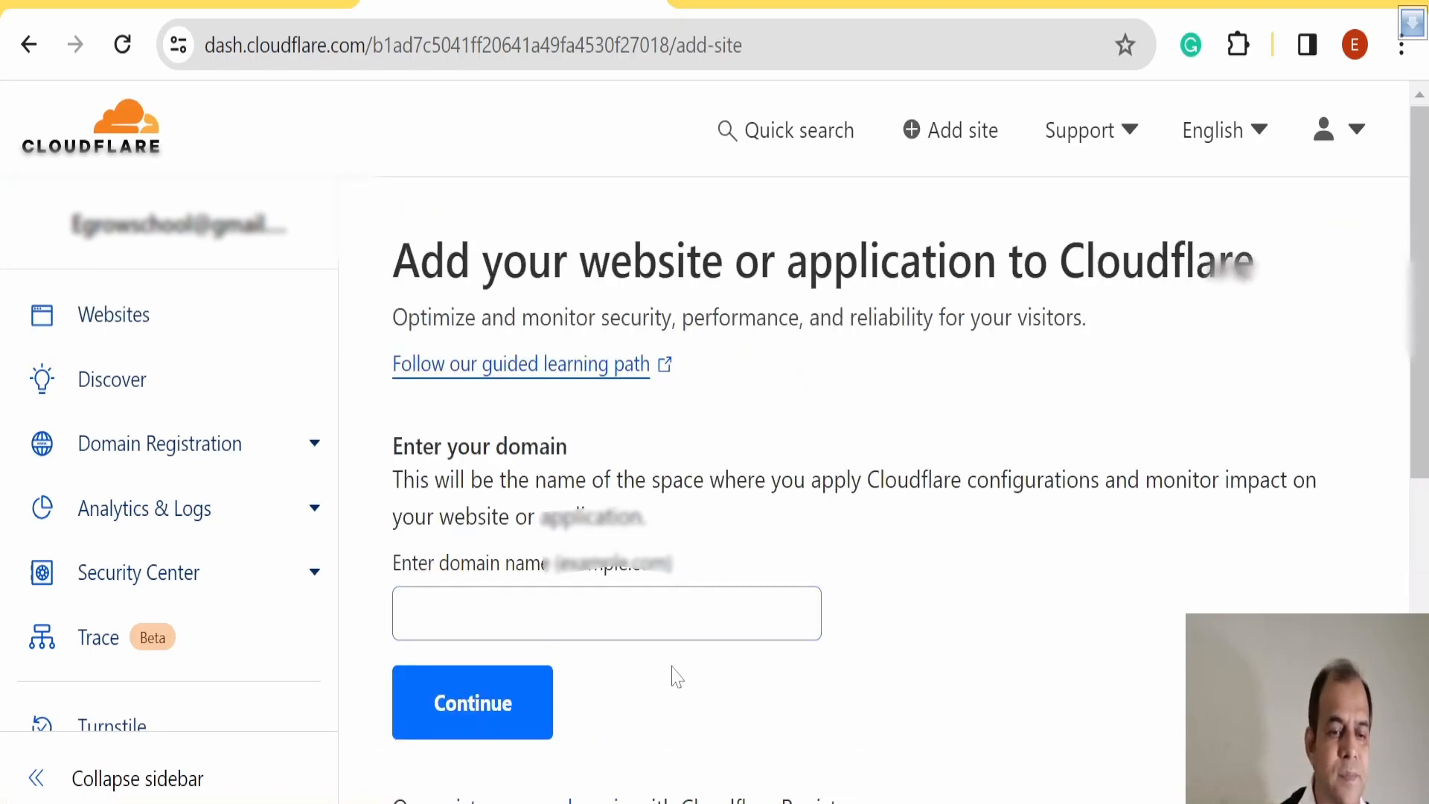
pyautogui.scroll(-2, 673, 673)
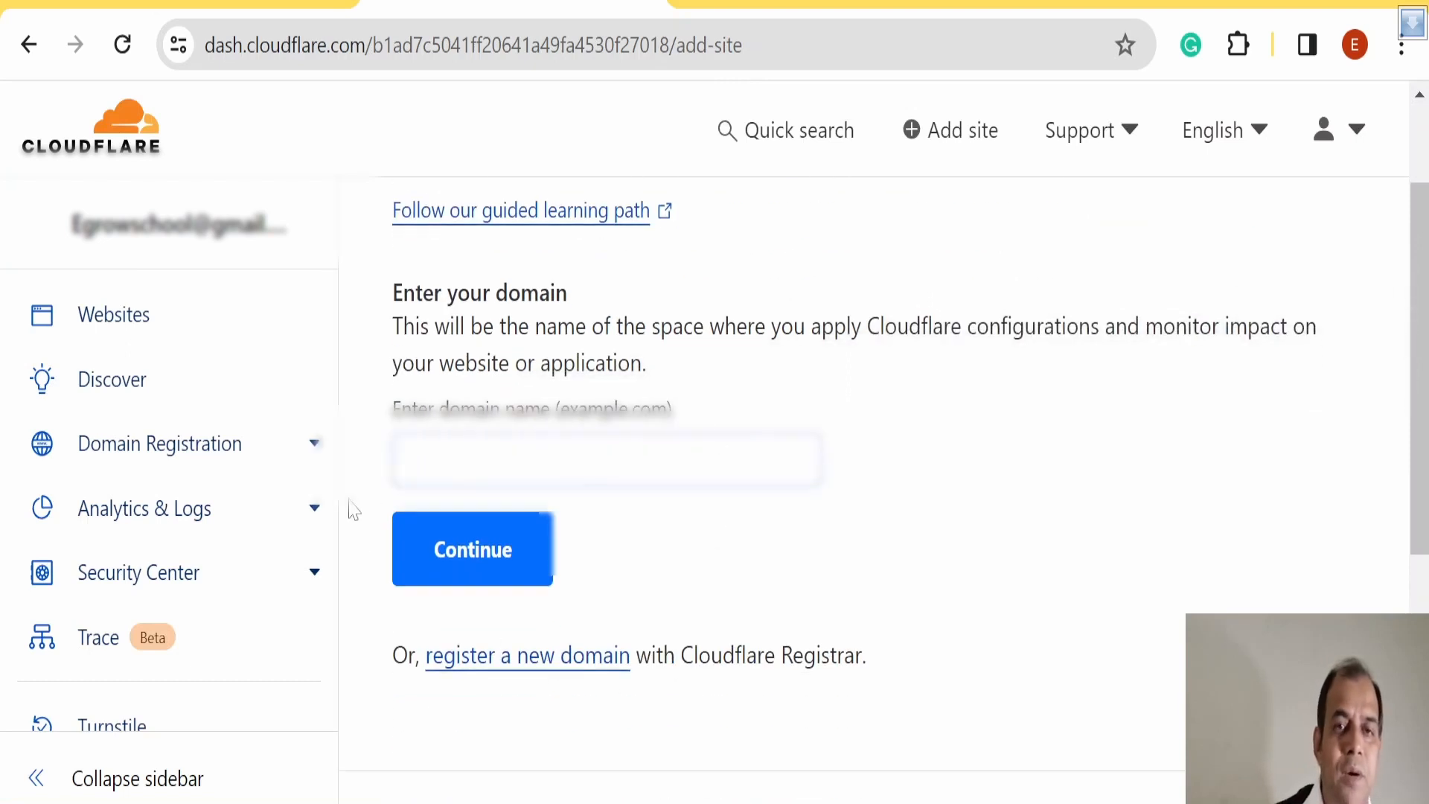
pyautogui.click(470, 486)
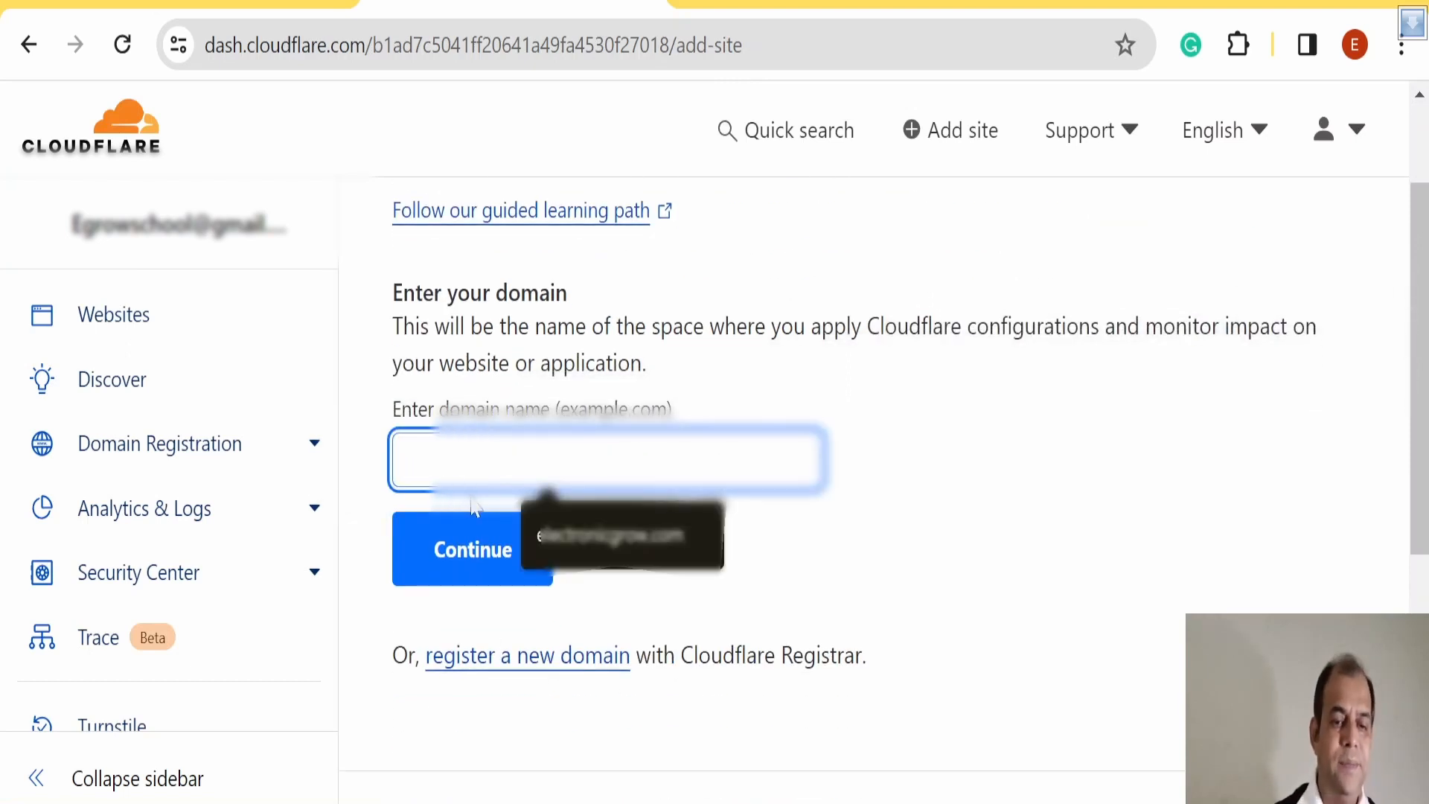
pyautogui.click(606, 537)
pyautogui.scroll(-2, 612, 537)
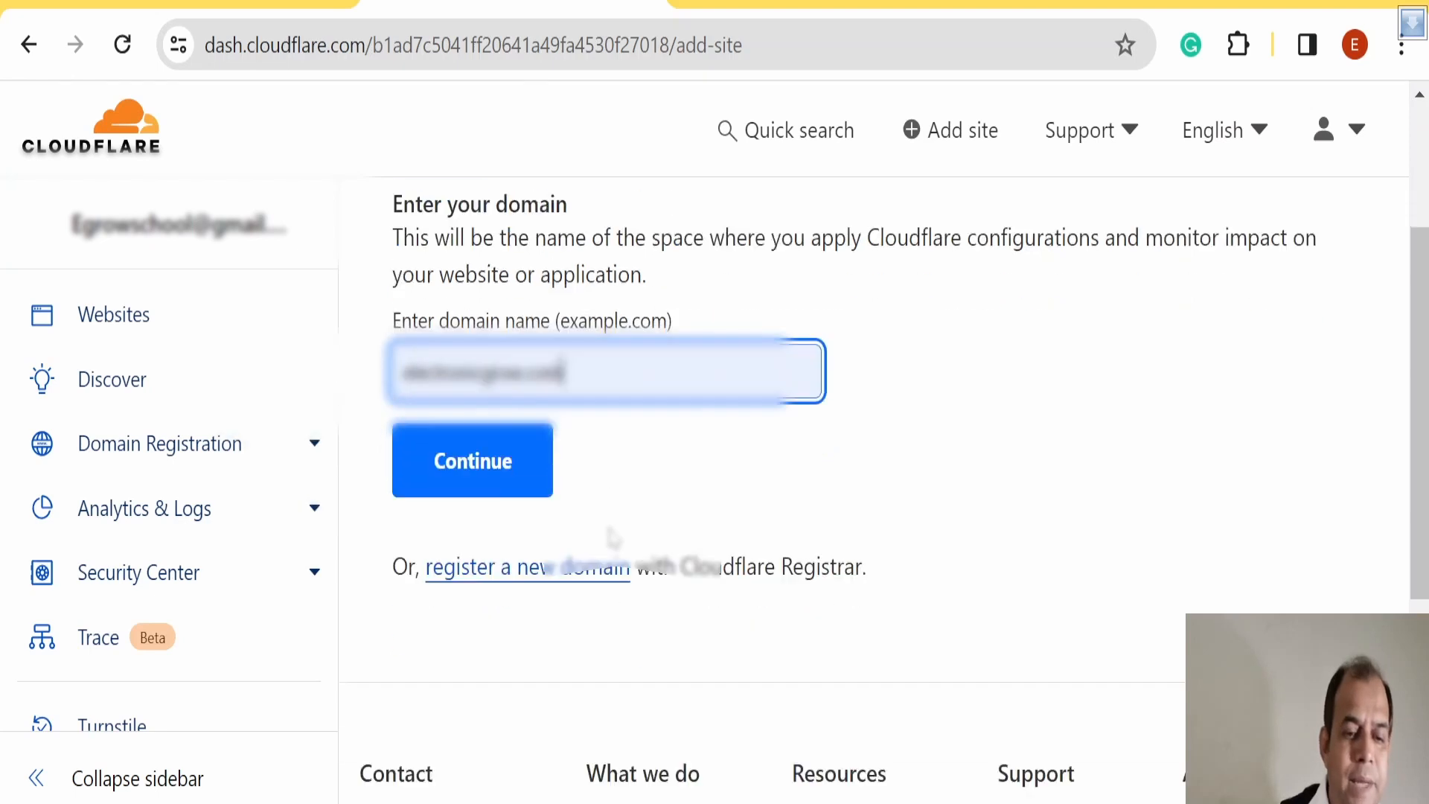
pyautogui.click(497, 398)
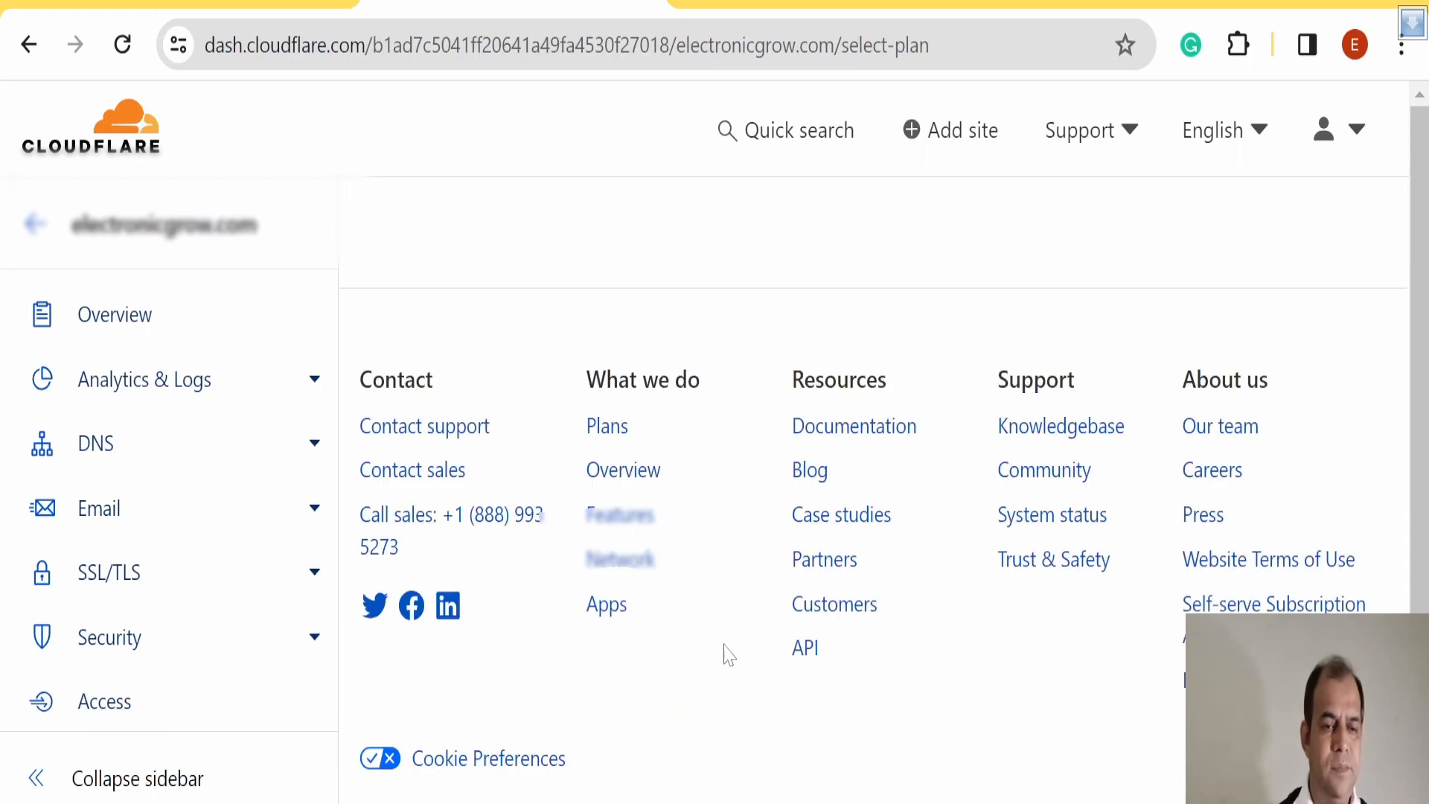
# Select the Free $0 plan for electronicgrow.com and continue to the DNS record review
pyautogui.scroll(-2, 726, 653)
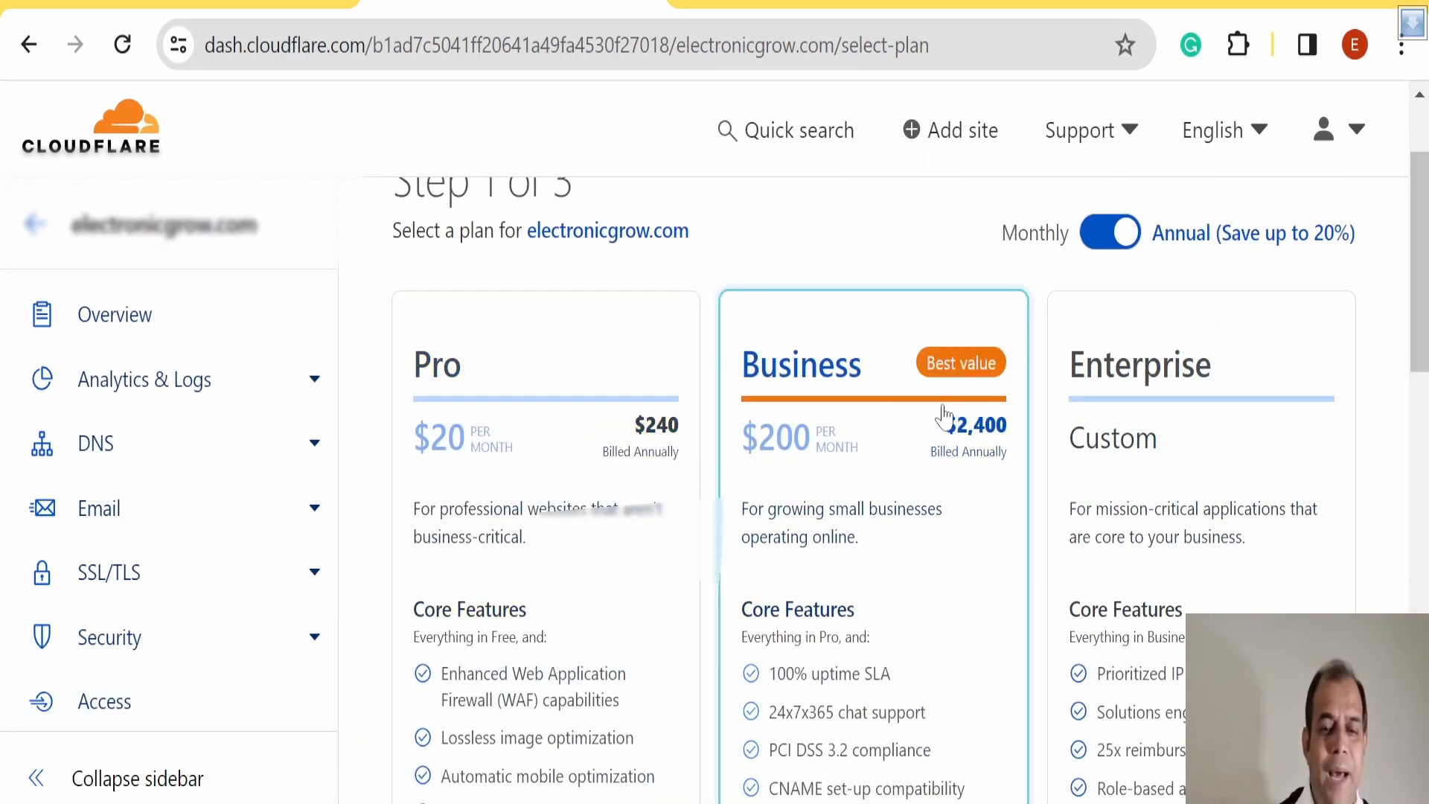
pyautogui.scroll(-1, 716, 607)
pyautogui.scroll(-10, 716, 607)
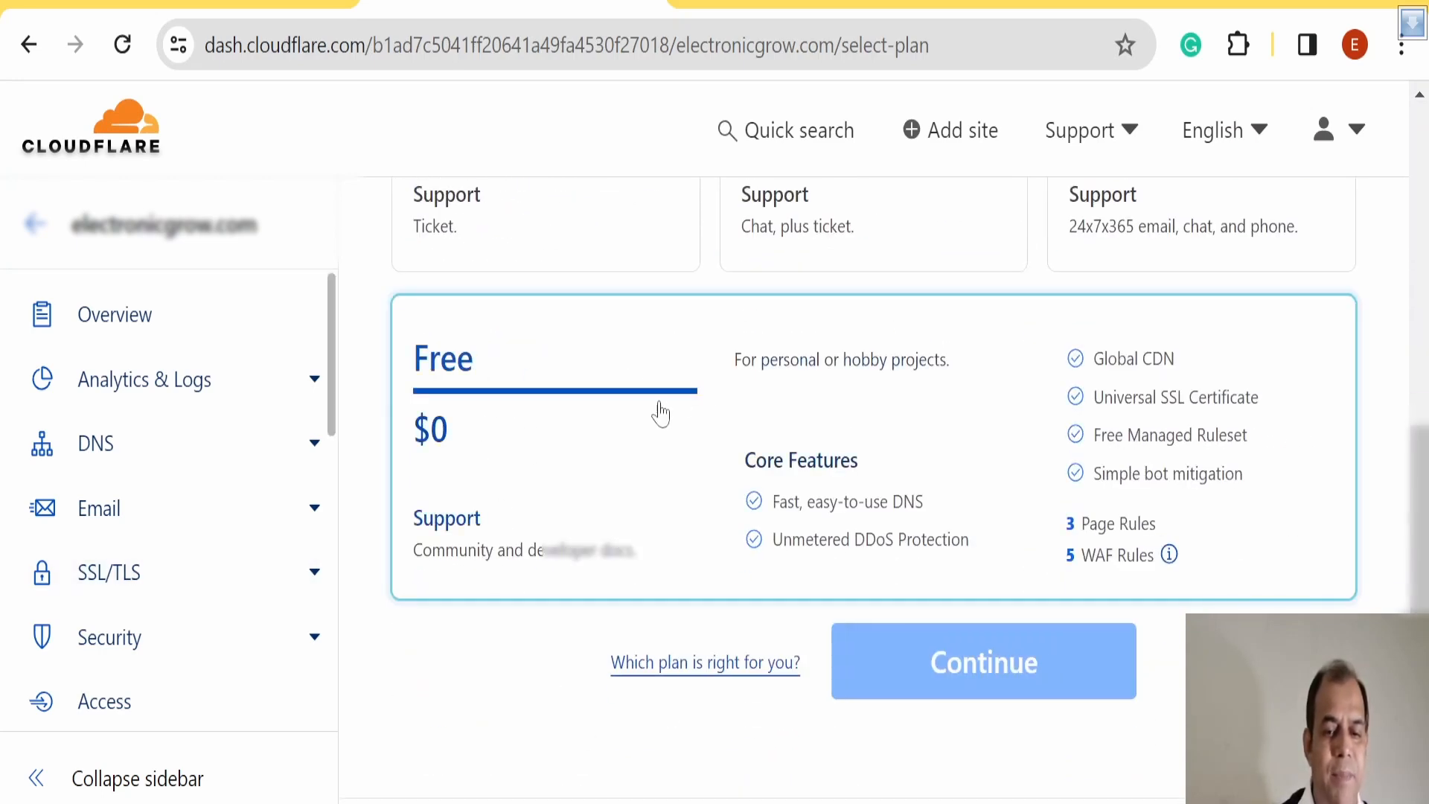
pyautogui.click(487, 380)
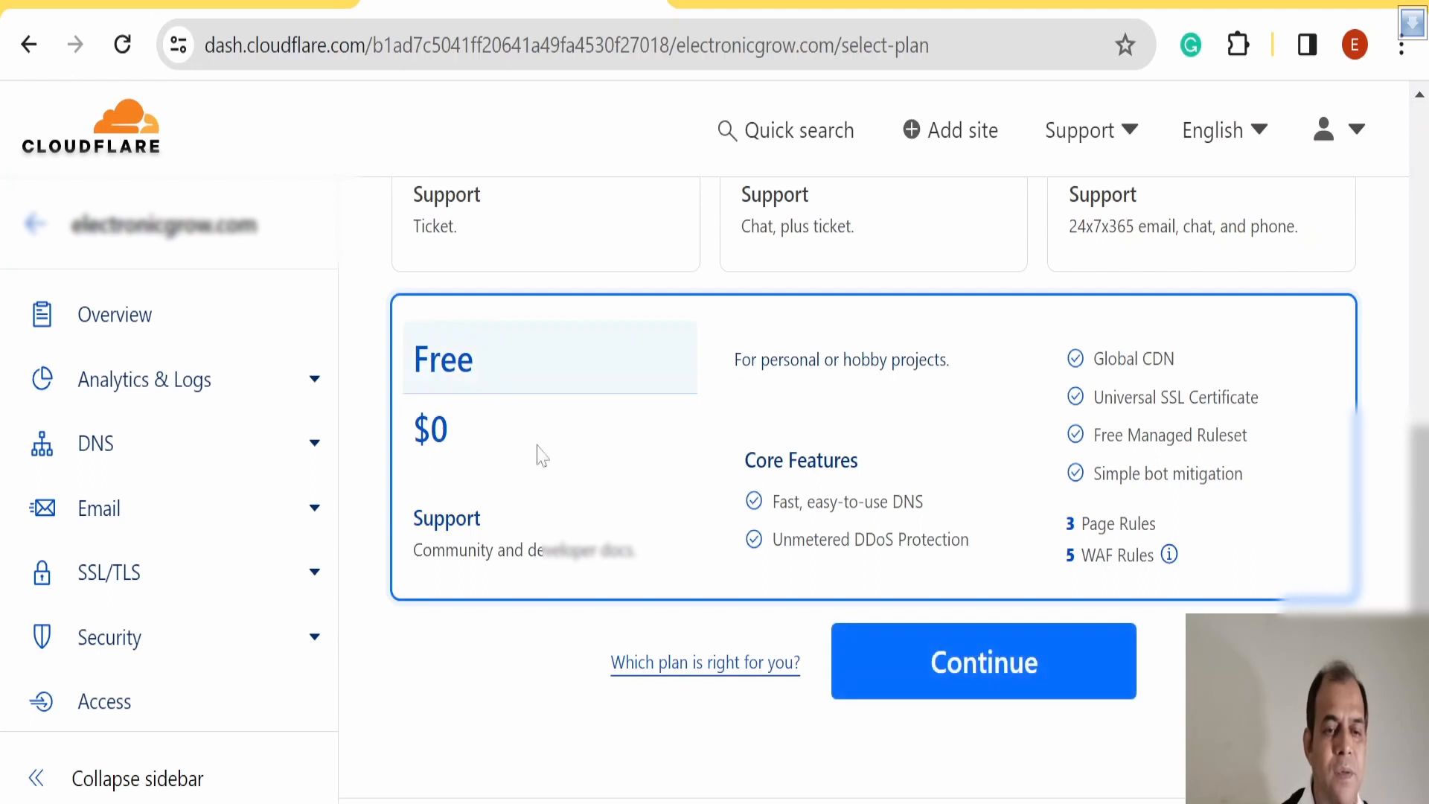
pyautogui.click(1014, 668)
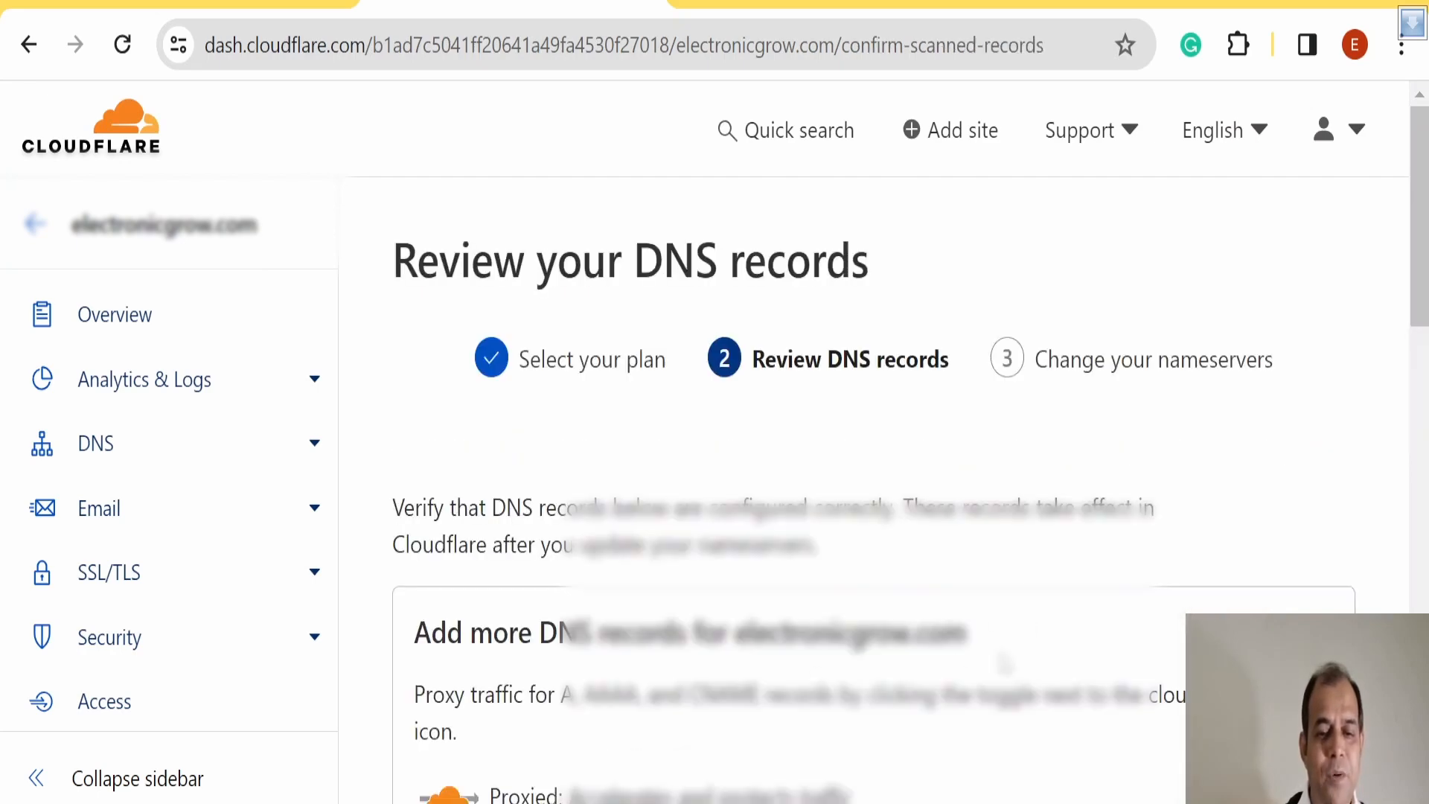
# Review the scanned DNS records for electronicgrow.com, checking their types, names, content and proxy status
pyautogui.scroll(-1, 812, 596)
pyautogui.scroll(-8, 871, 483)
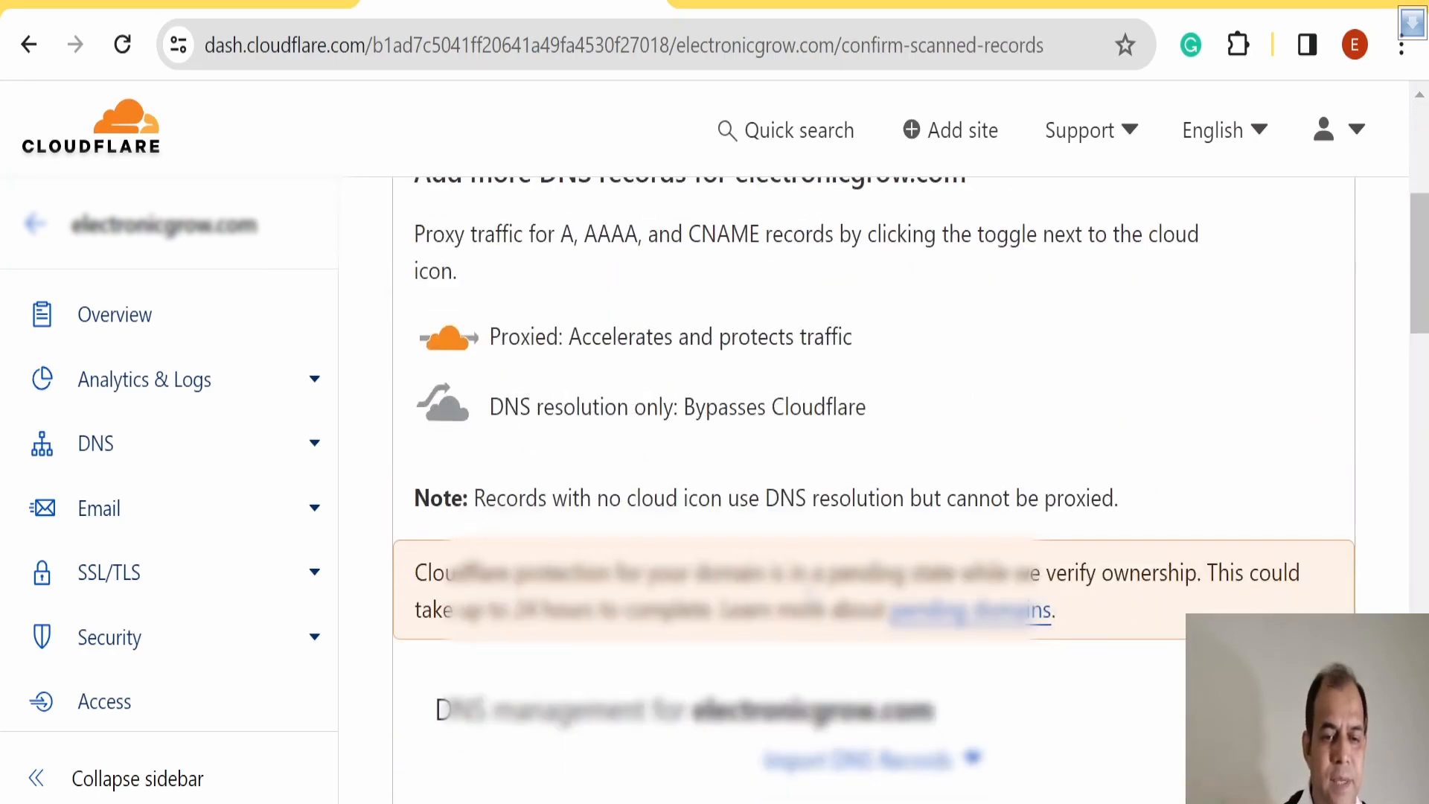
pyautogui.scroll(-5, 870, 484)
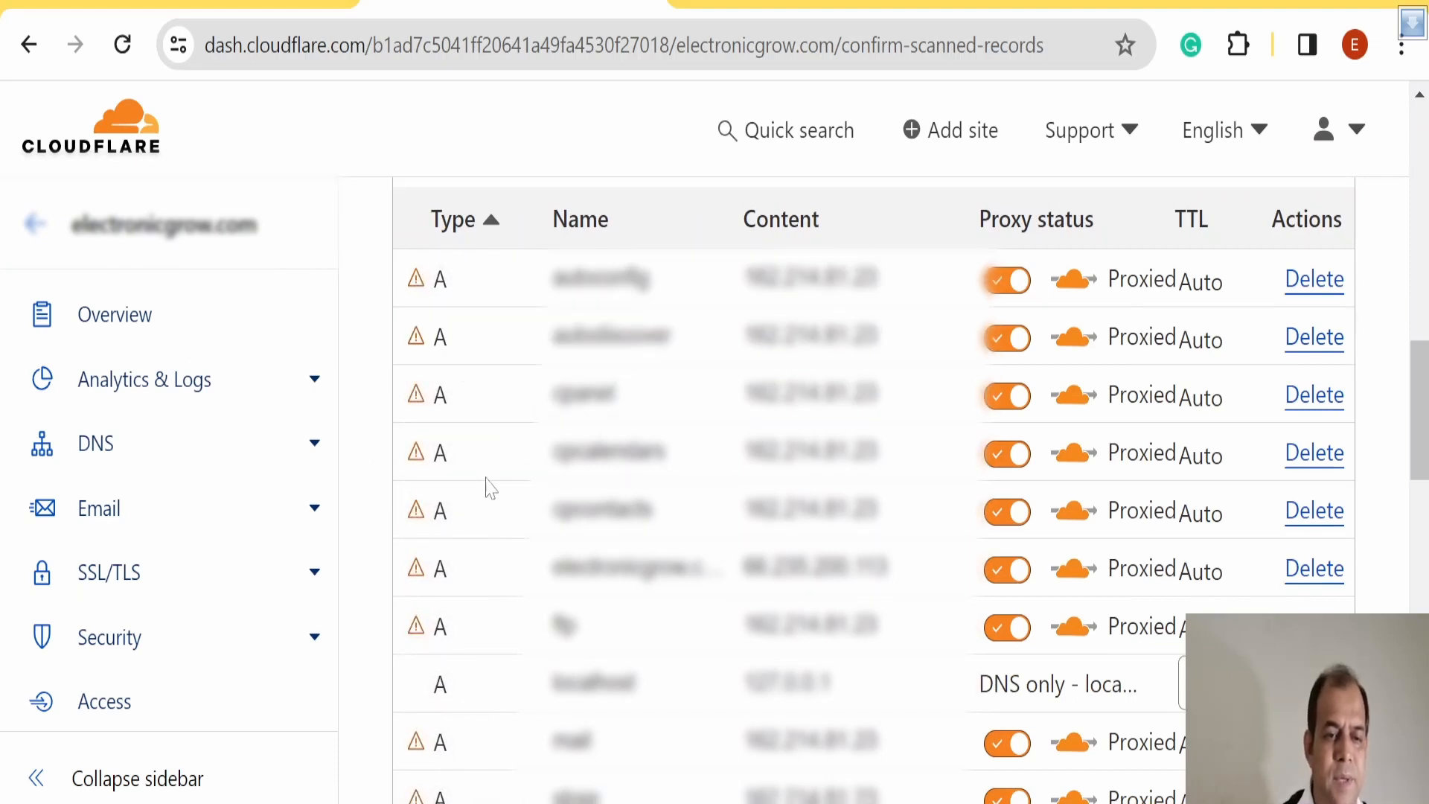
pyautogui.scroll(-6, 871, 484)
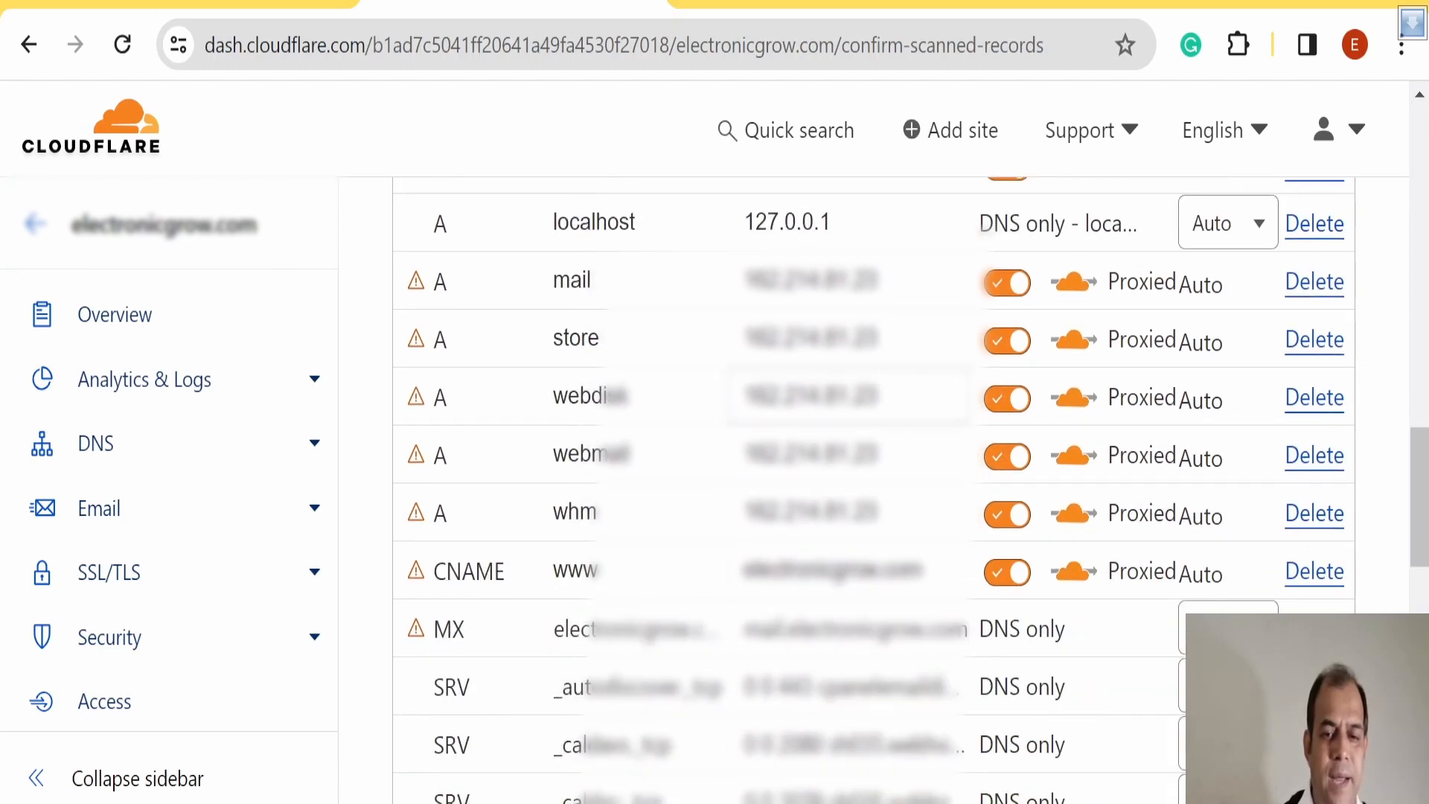
pyautogui.scroll(-4, 871, 484)
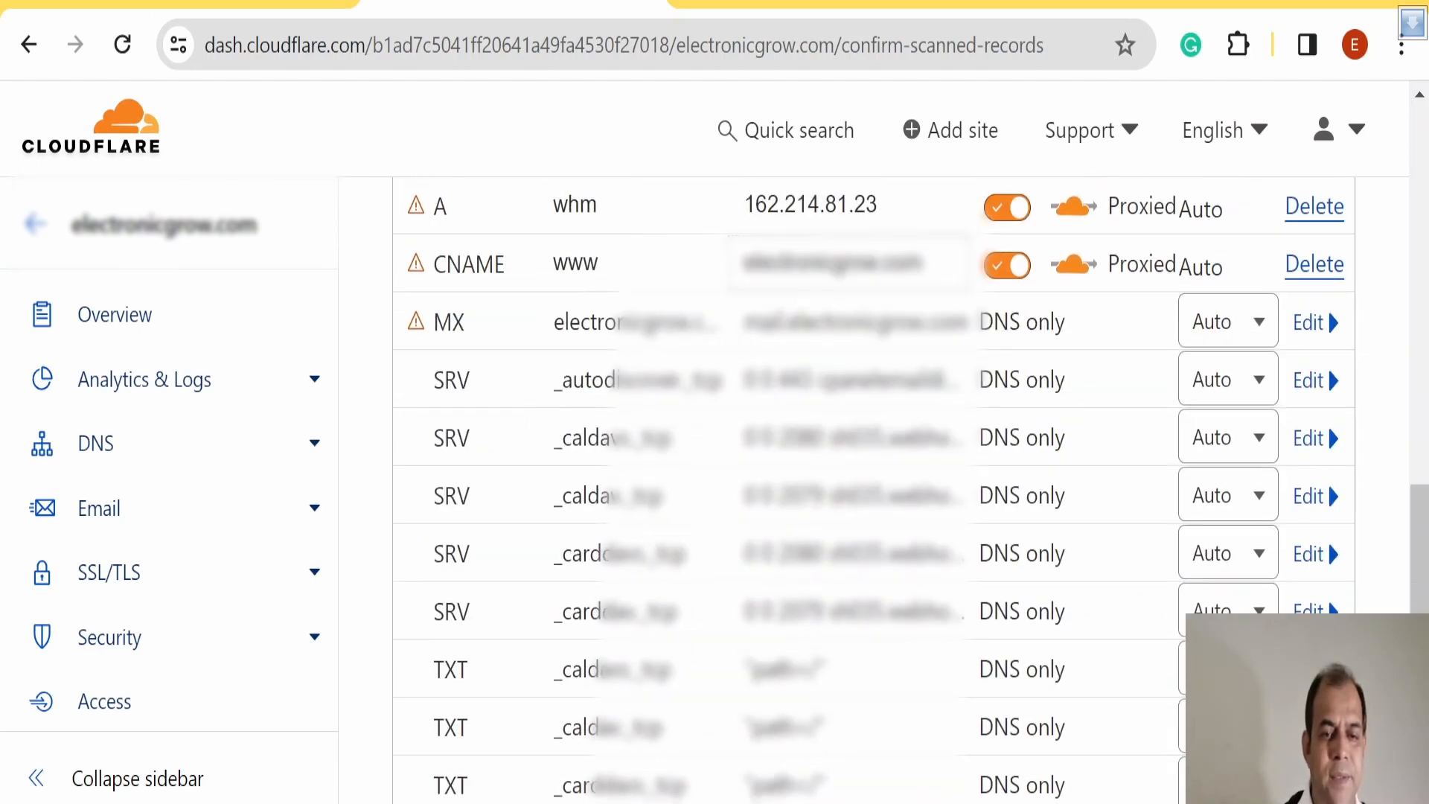
pyautogui.scroll(-4, 713, 568)
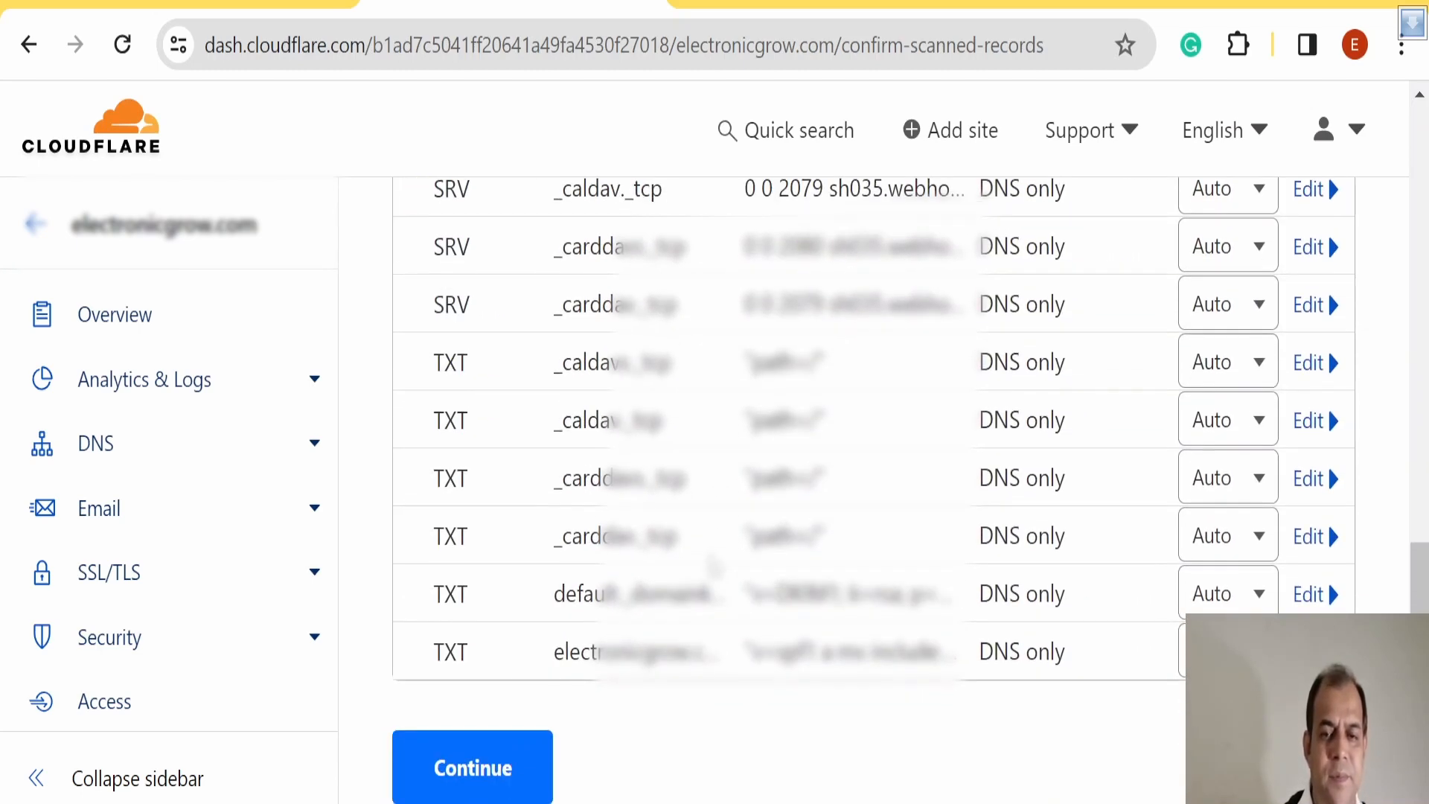
pyautogui.scroll(-6, 713, 568)
pyautogui.scroll(12, 703, 562)
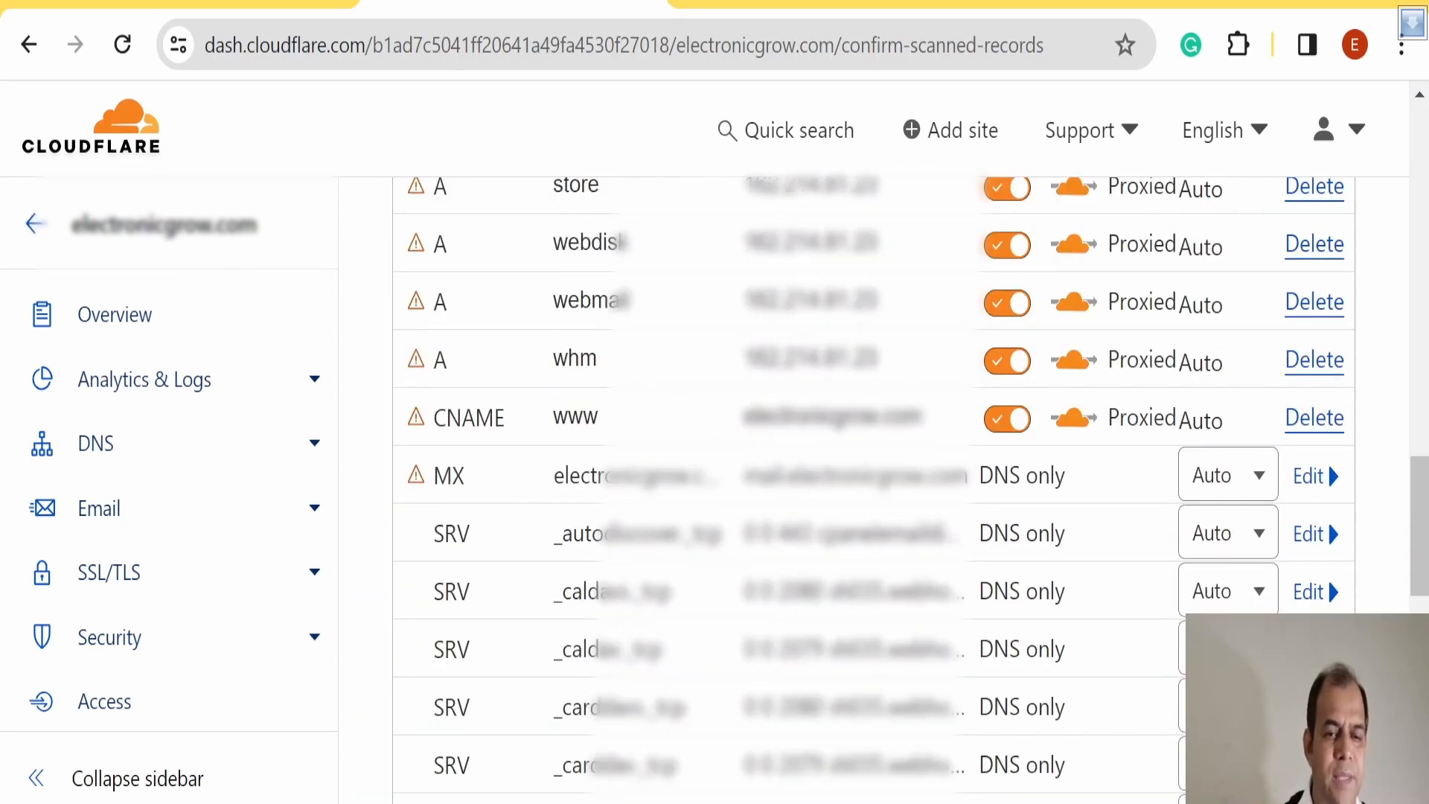
pyautogui.scroll(-2, 735, 450)
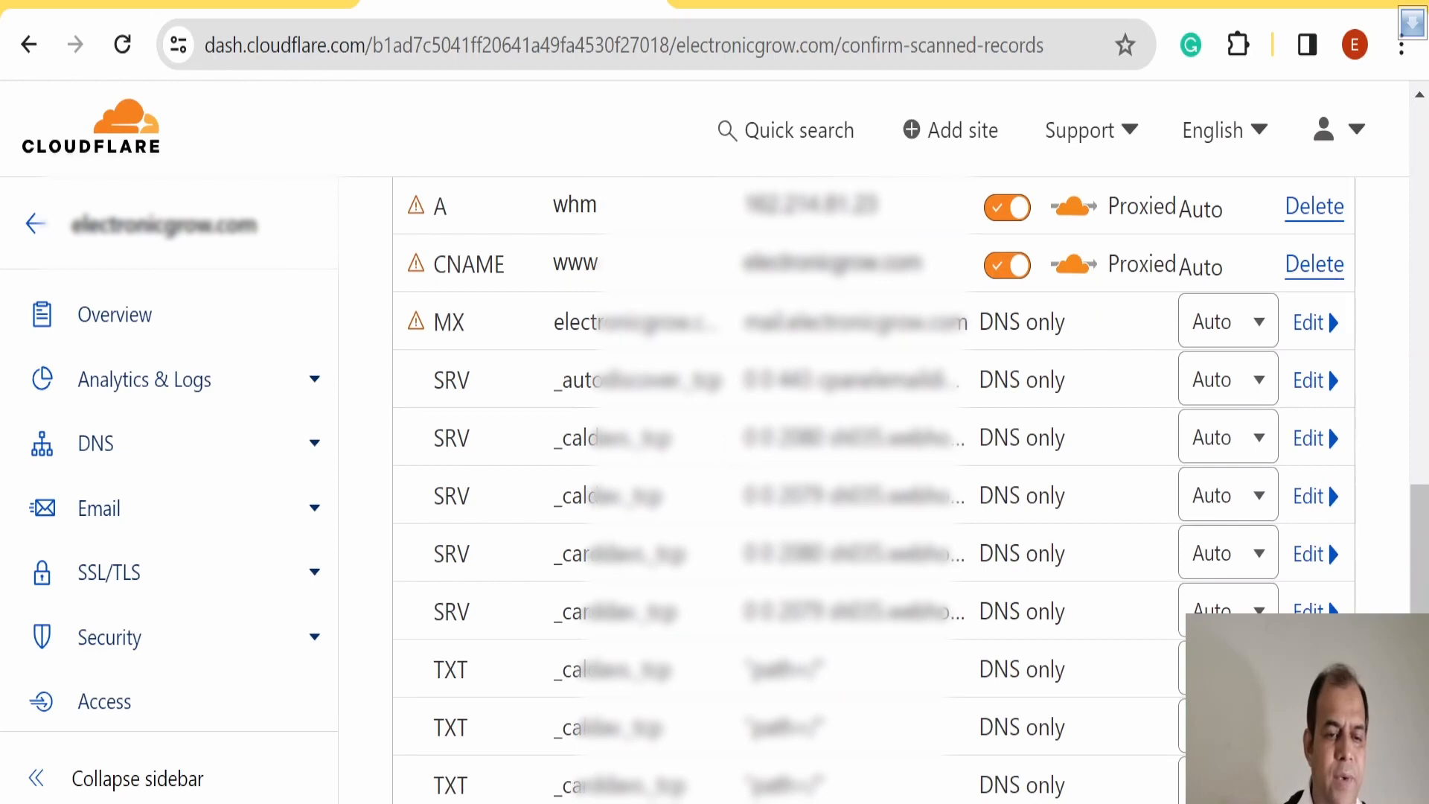
pyautogui.scroll(-6, 573, 692)
pyautogui.scroll(15, 692, 643)
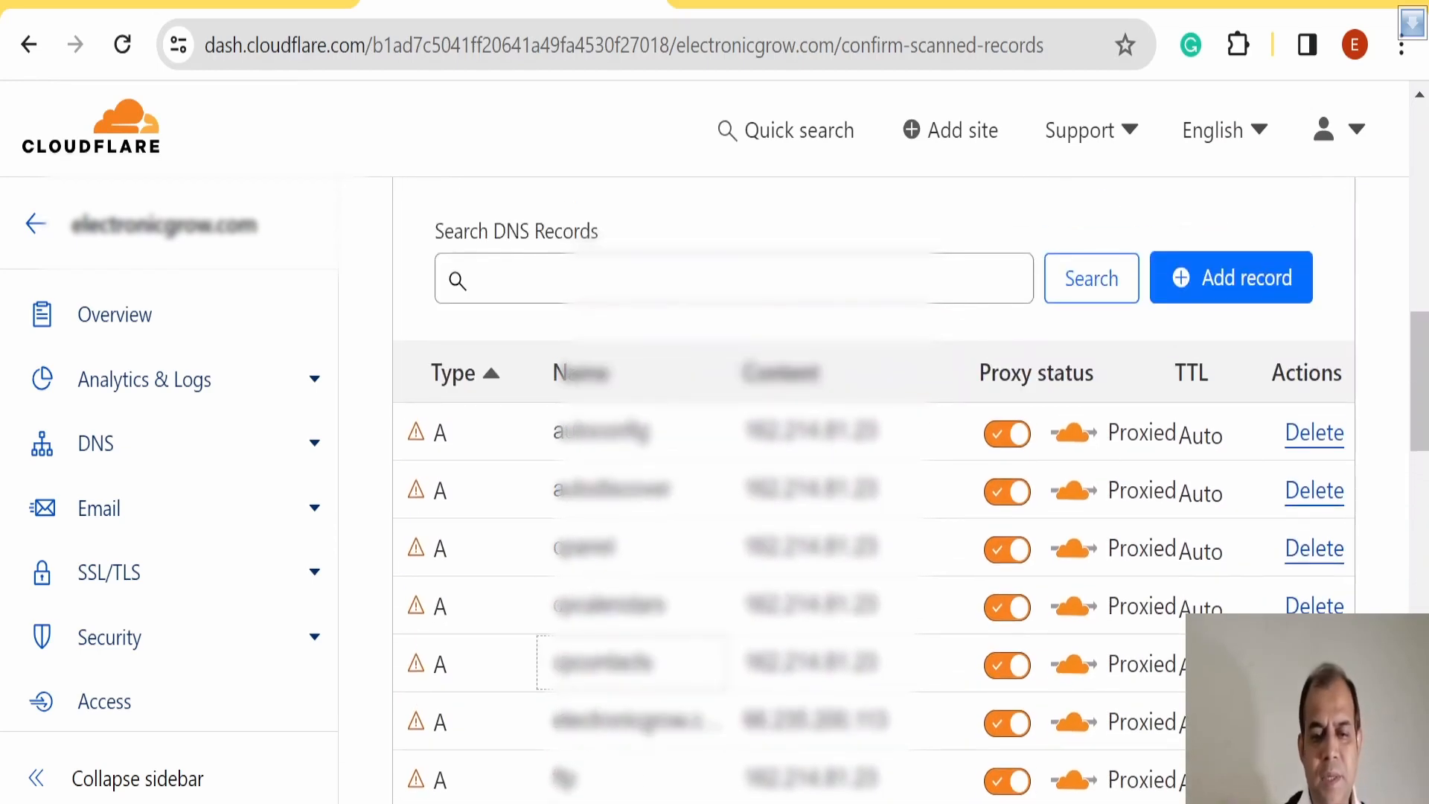
pyautogui.scroll(-10, 871, 491)
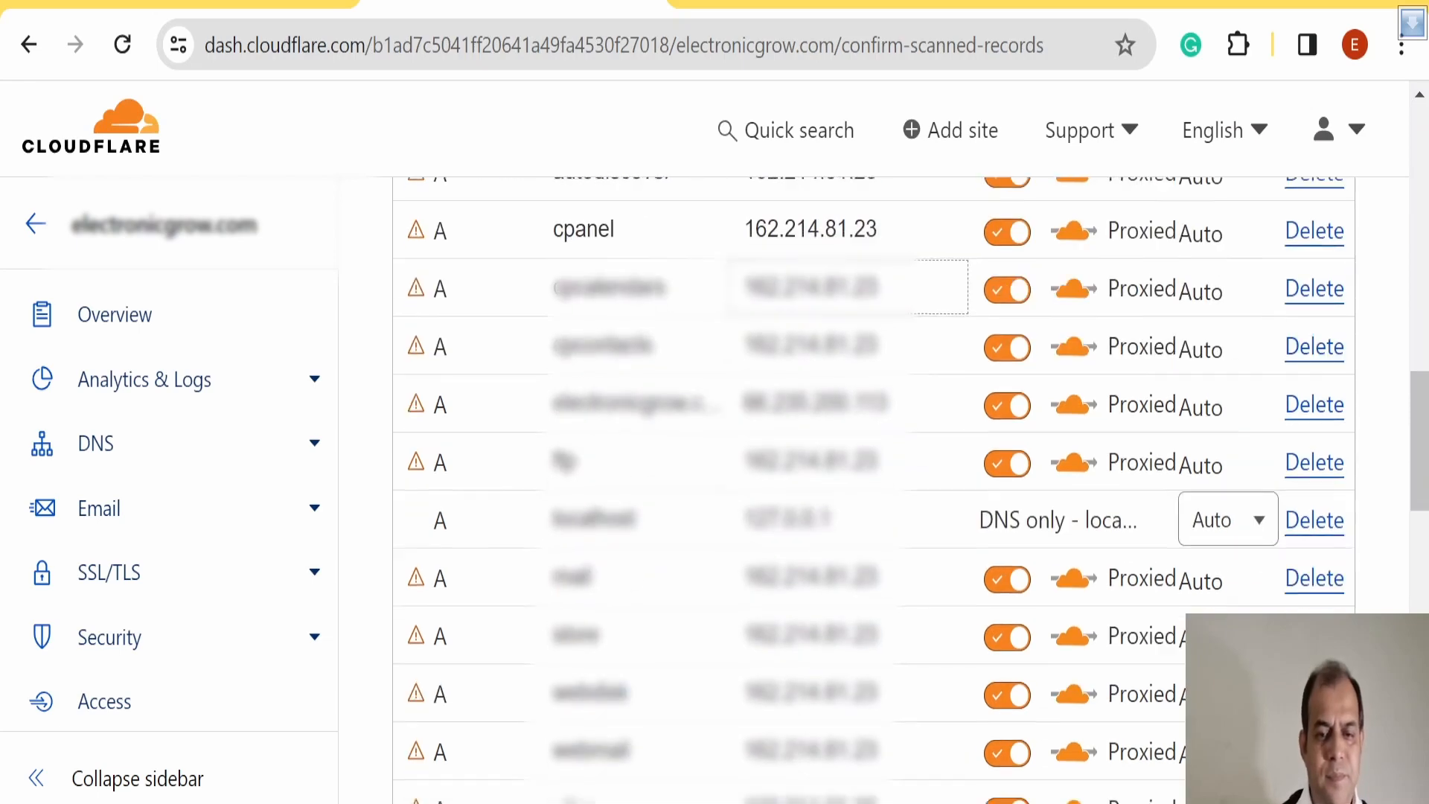
pyautogui.scroll(10, 795, 631)
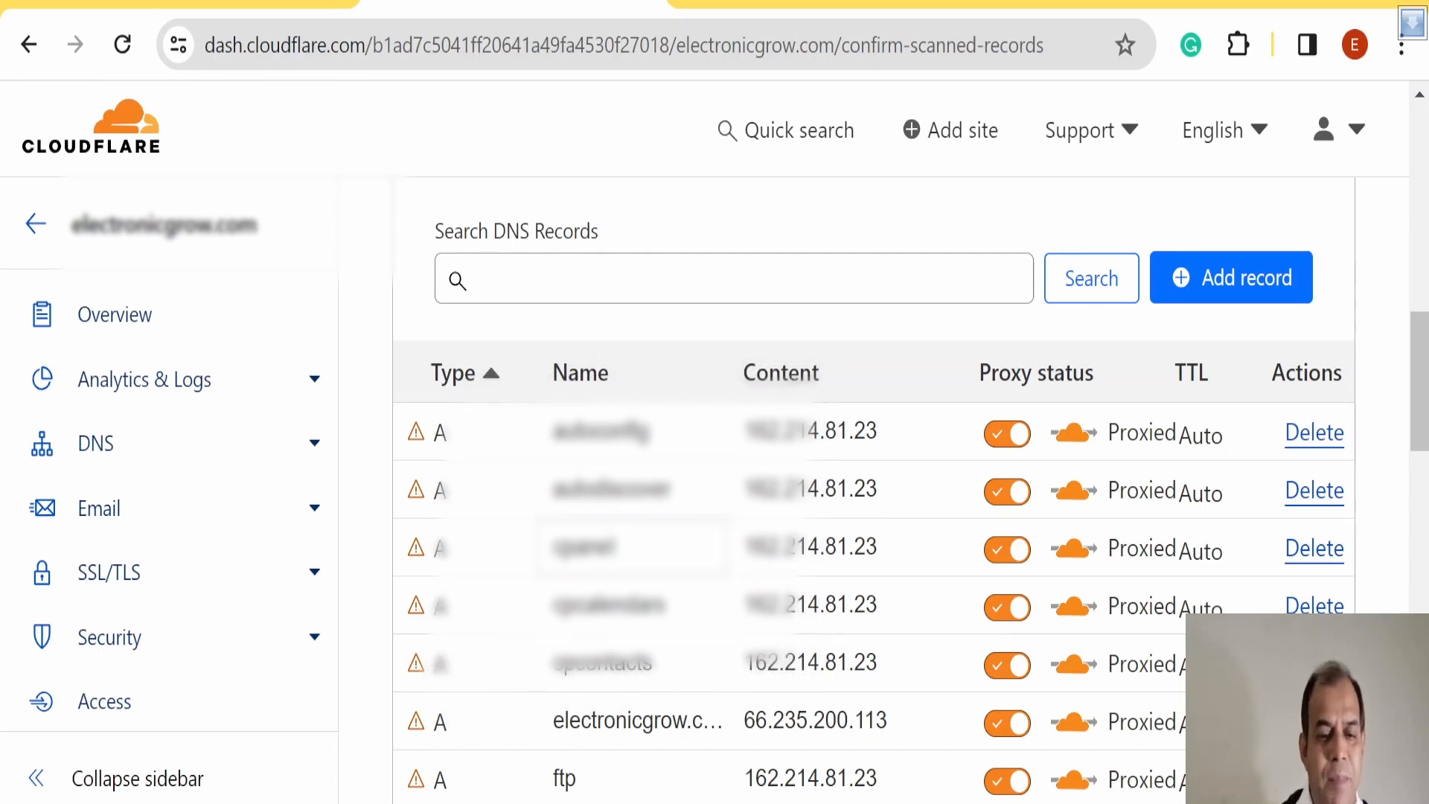
# Accept the scanned DNS records as they are and proceed to the assigned Cloudflare nameservers in the update instructions
pyautogui.scroll(-2, 883, 647)
pyautogui.scroll(-10, 883, 646)
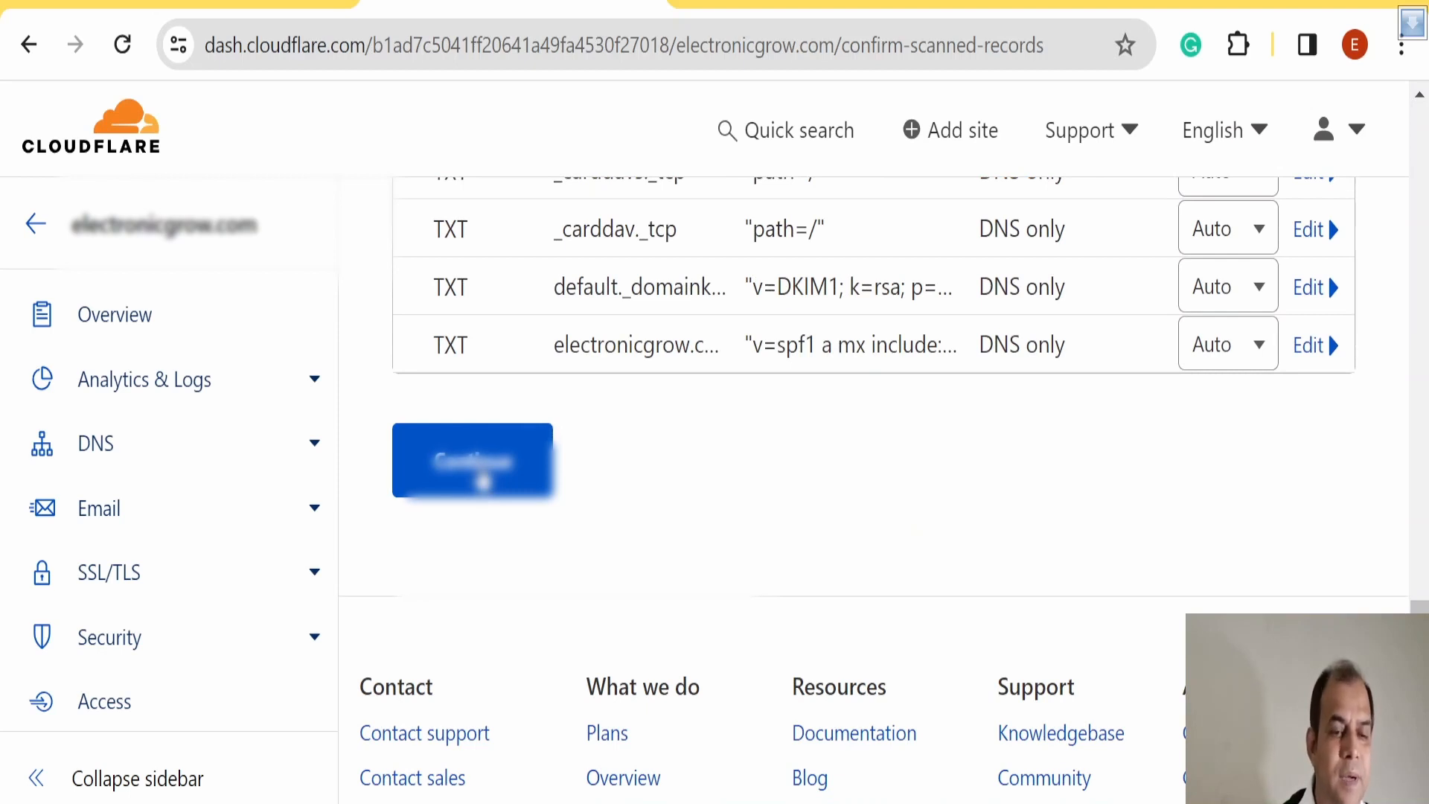
pyautogui.click(482, 483)
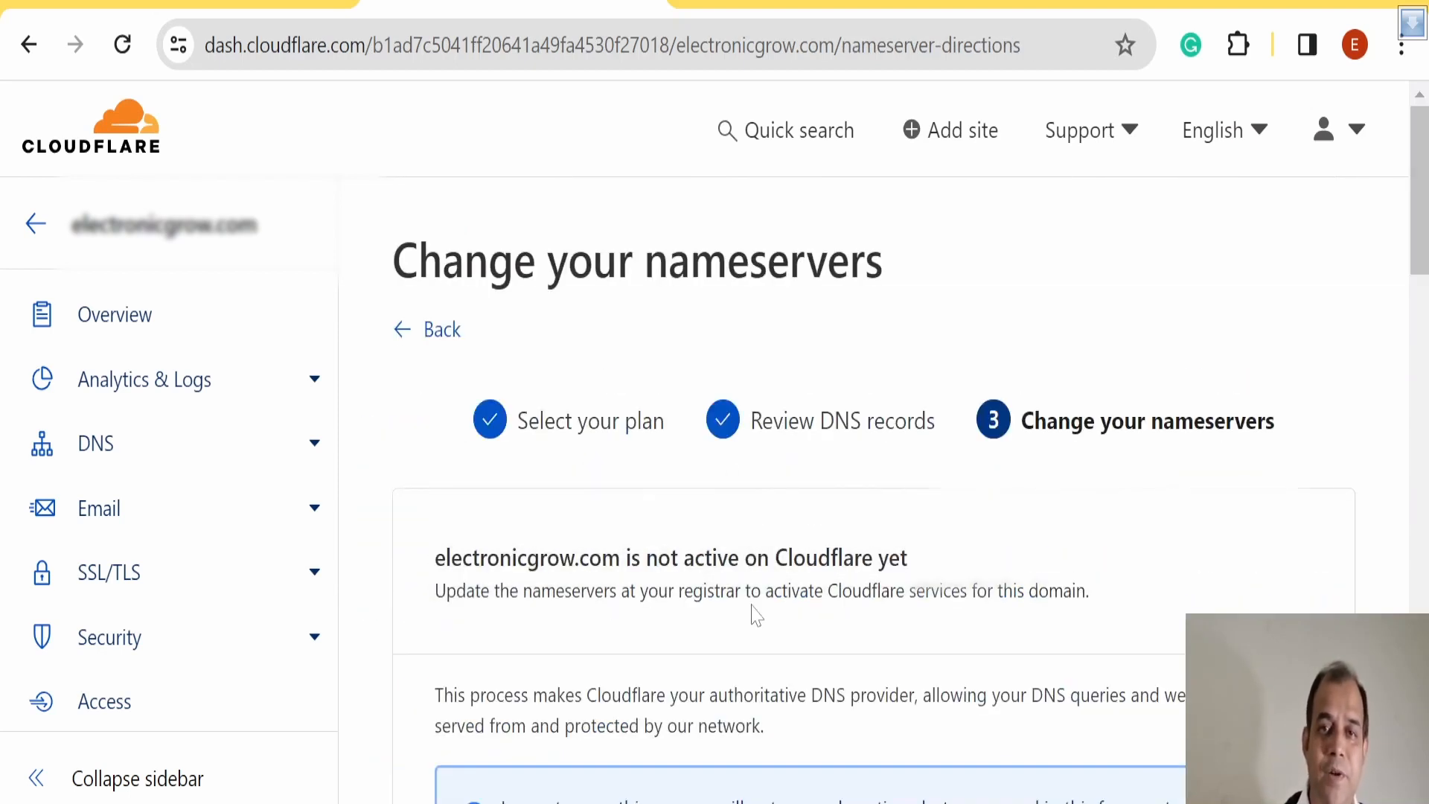
pyautogui.scroll(-10, 755, 616)
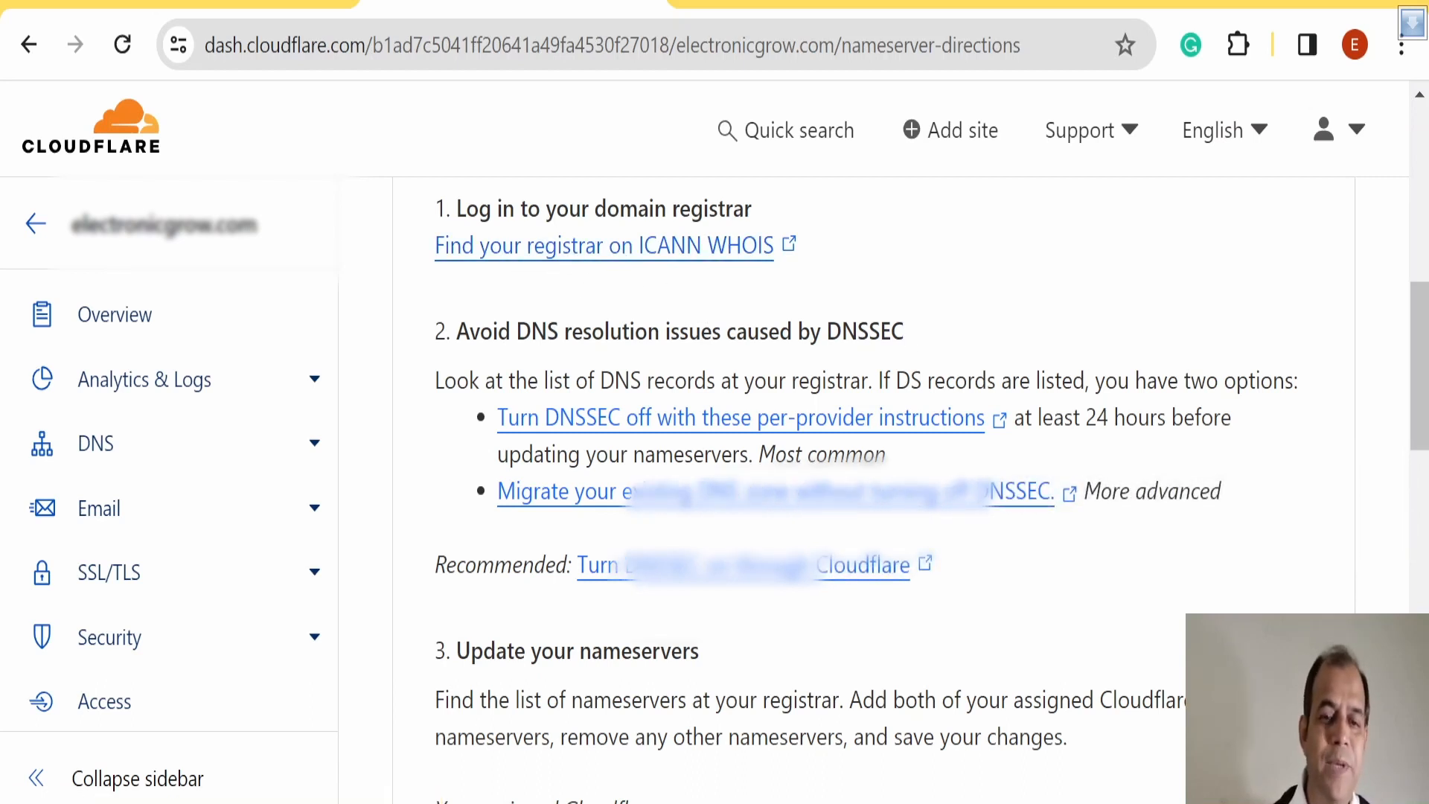
pyautogui.scroll(-5, 934, 495)
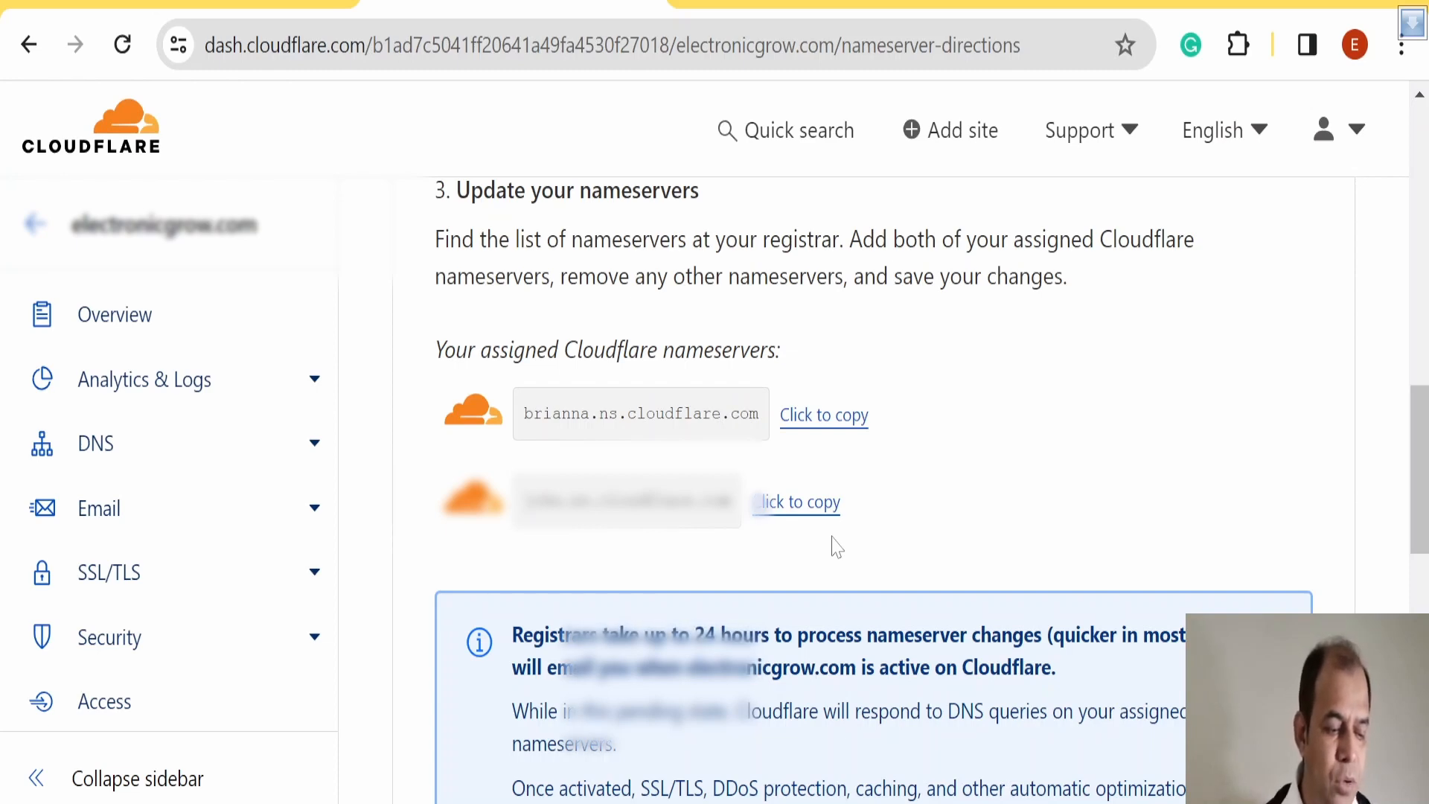
# Switch to the Bluehost account and open the My Domains list
pyautogui.click(201, 3)
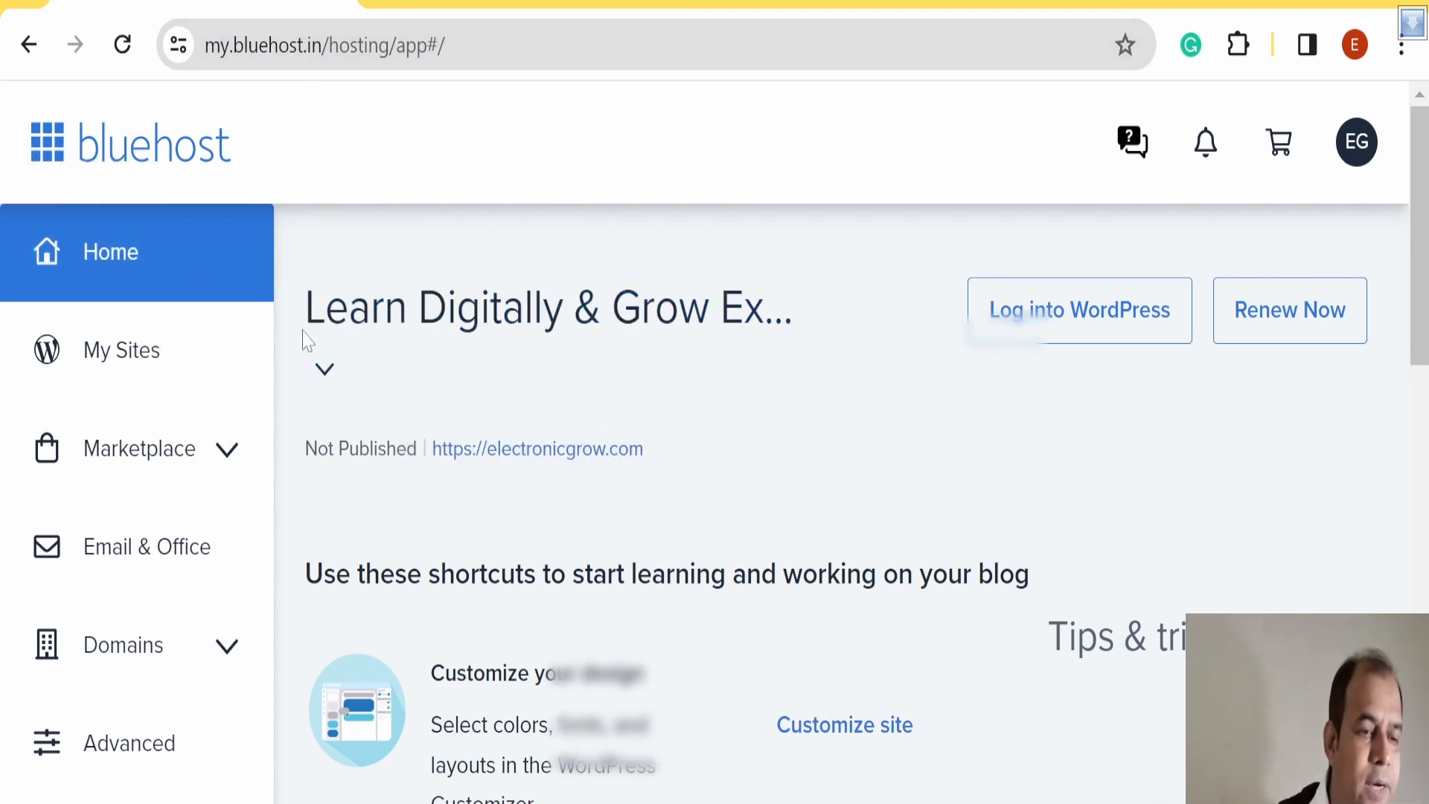
pyautogui.scroll(-4, 308, 333)
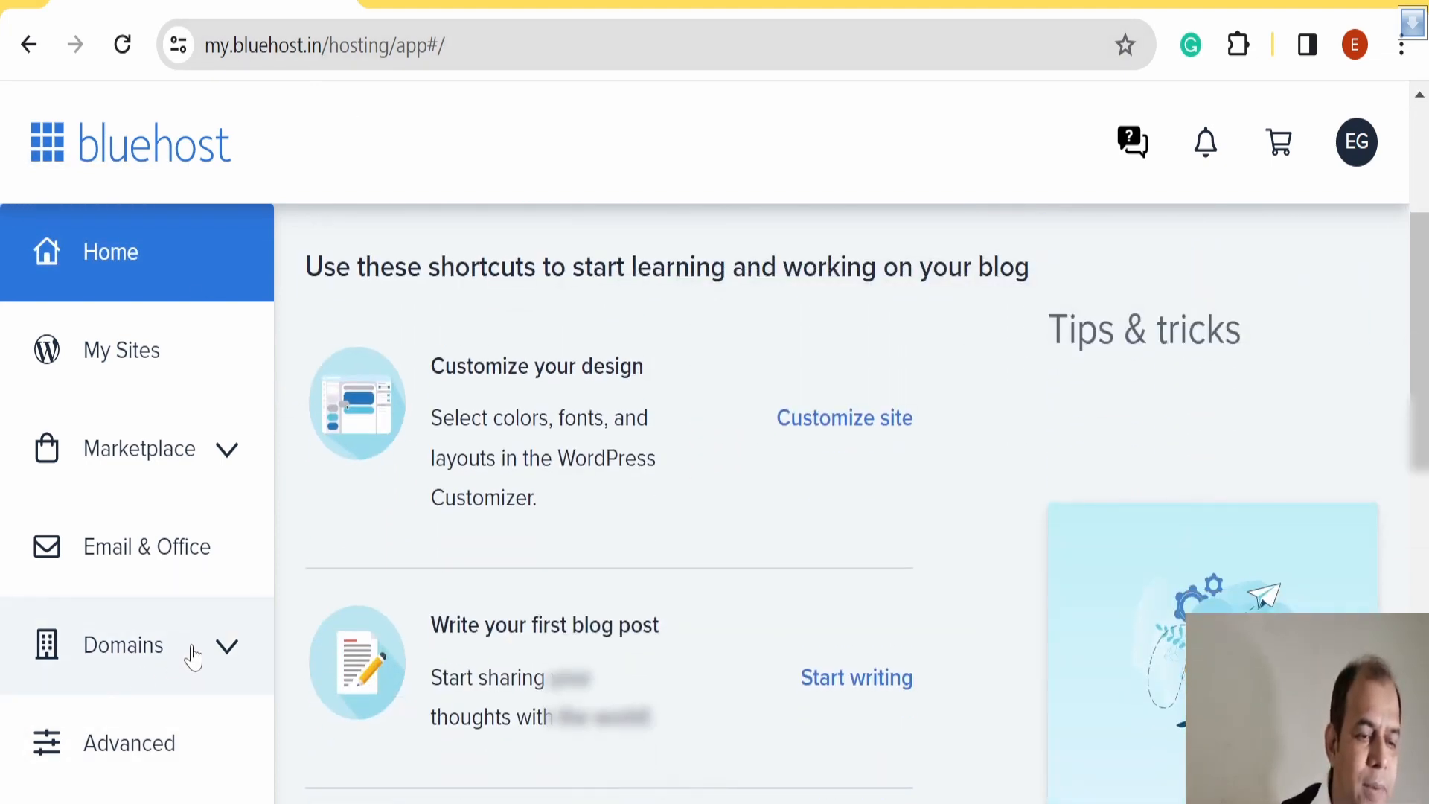
pyautogui.click(225, 654)
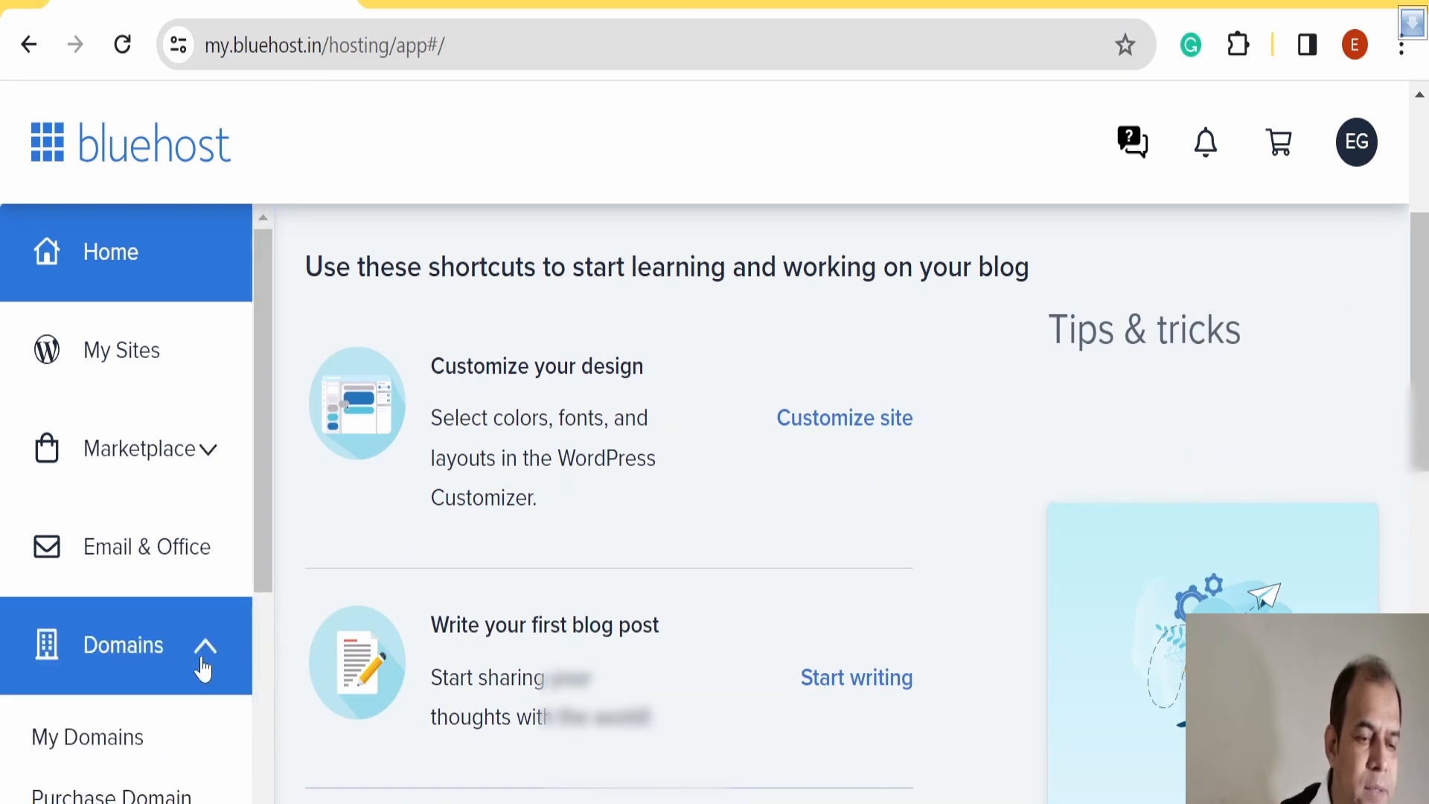
pyautogui.scroll(-2, 203, 670)
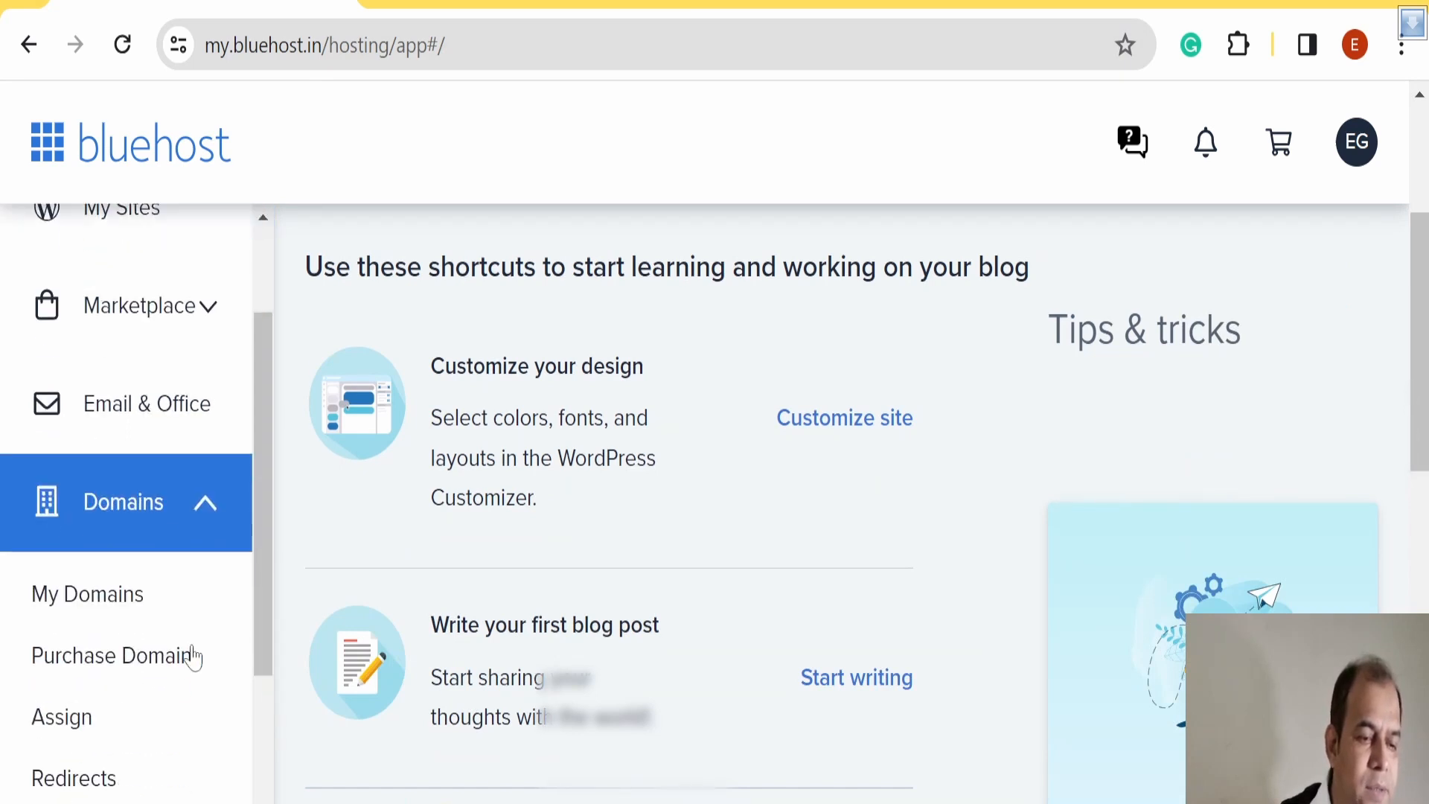
pyautogui.click(123, 587)
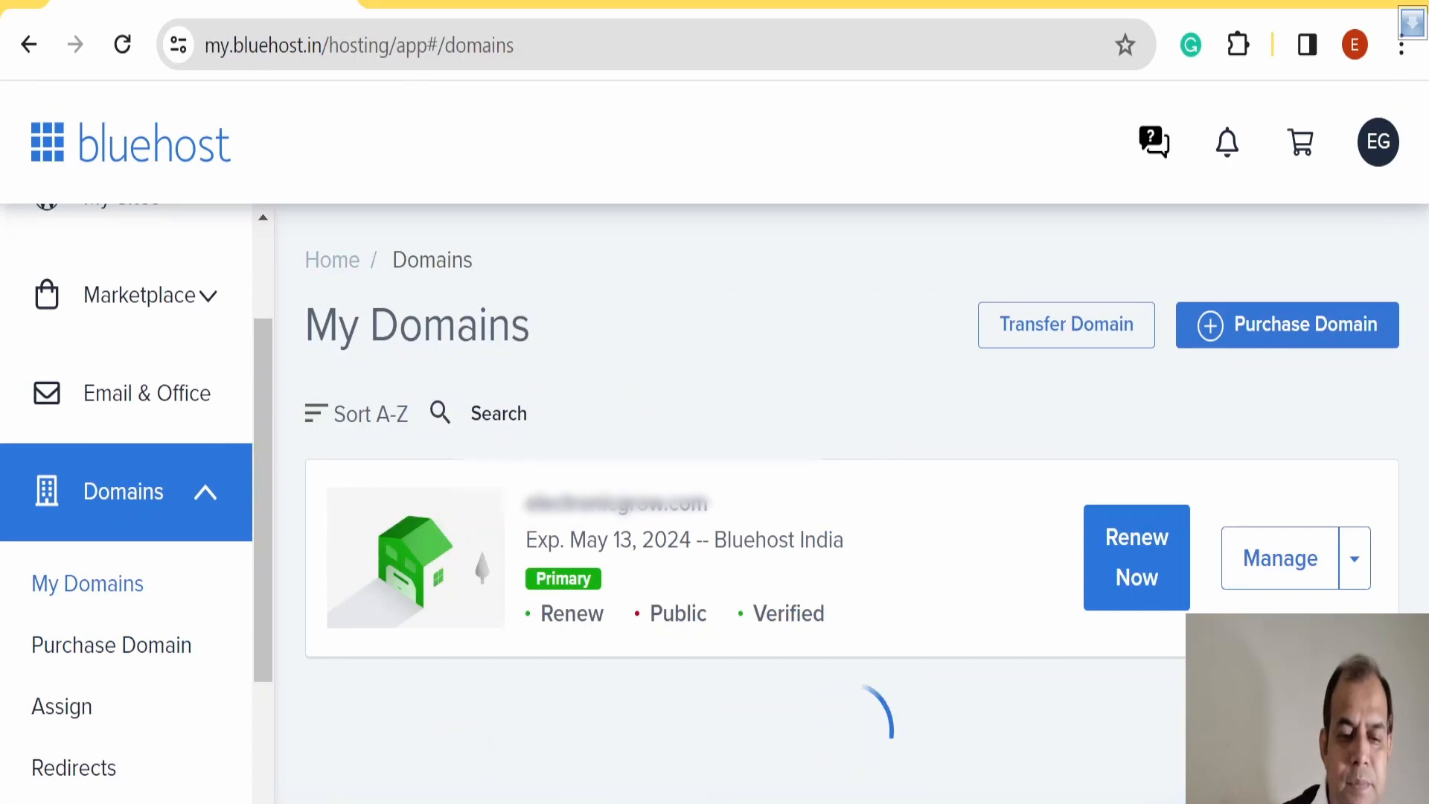
# Open the DNS settings of the primary domain electronicgrow.com and go to its Name Servers section
pyautogui.click(1332, 566)
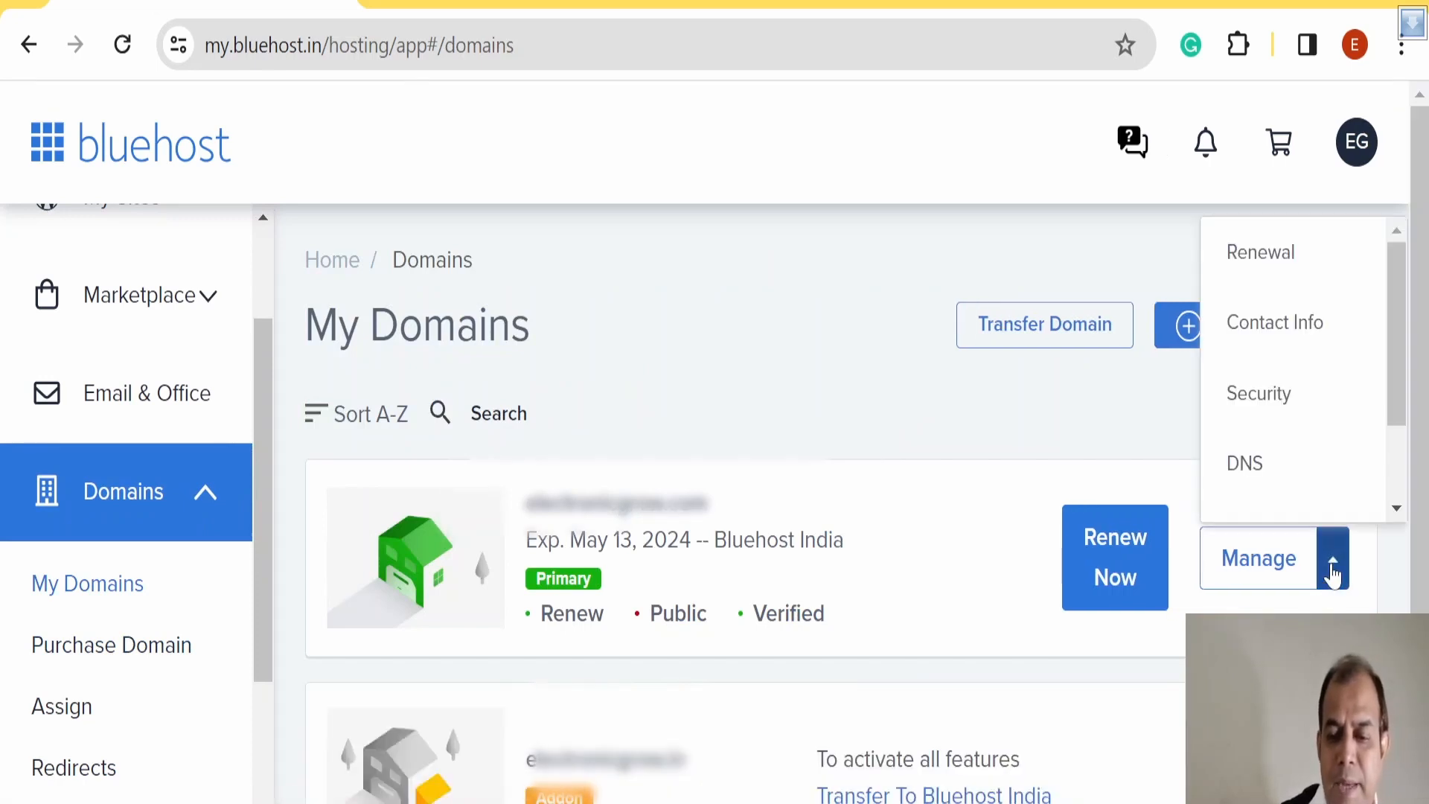
pyautogui.click(1243, 469)
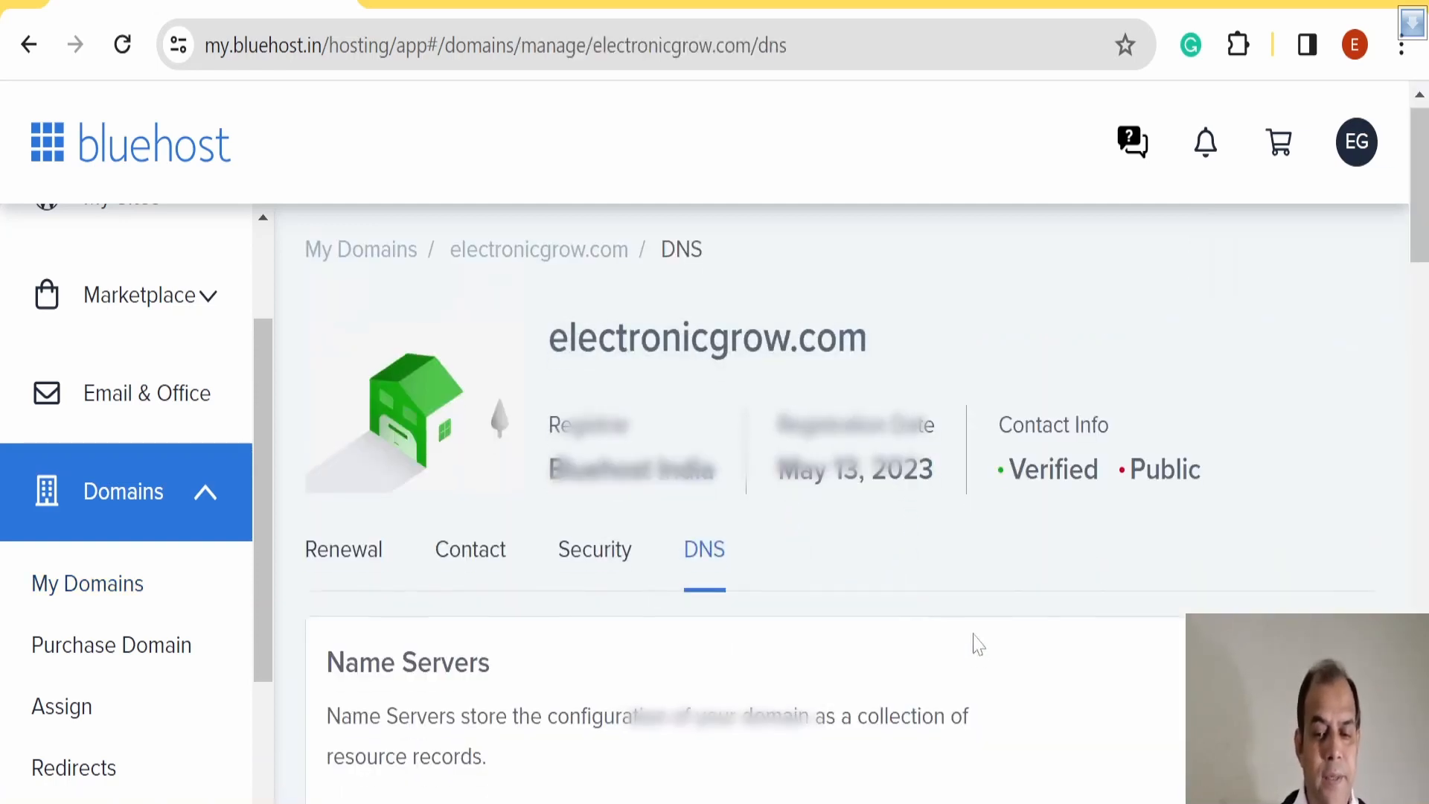
pyautogui.scroll(-4, 975, 647)
pyautogui.scroll(-2, 497, 494)
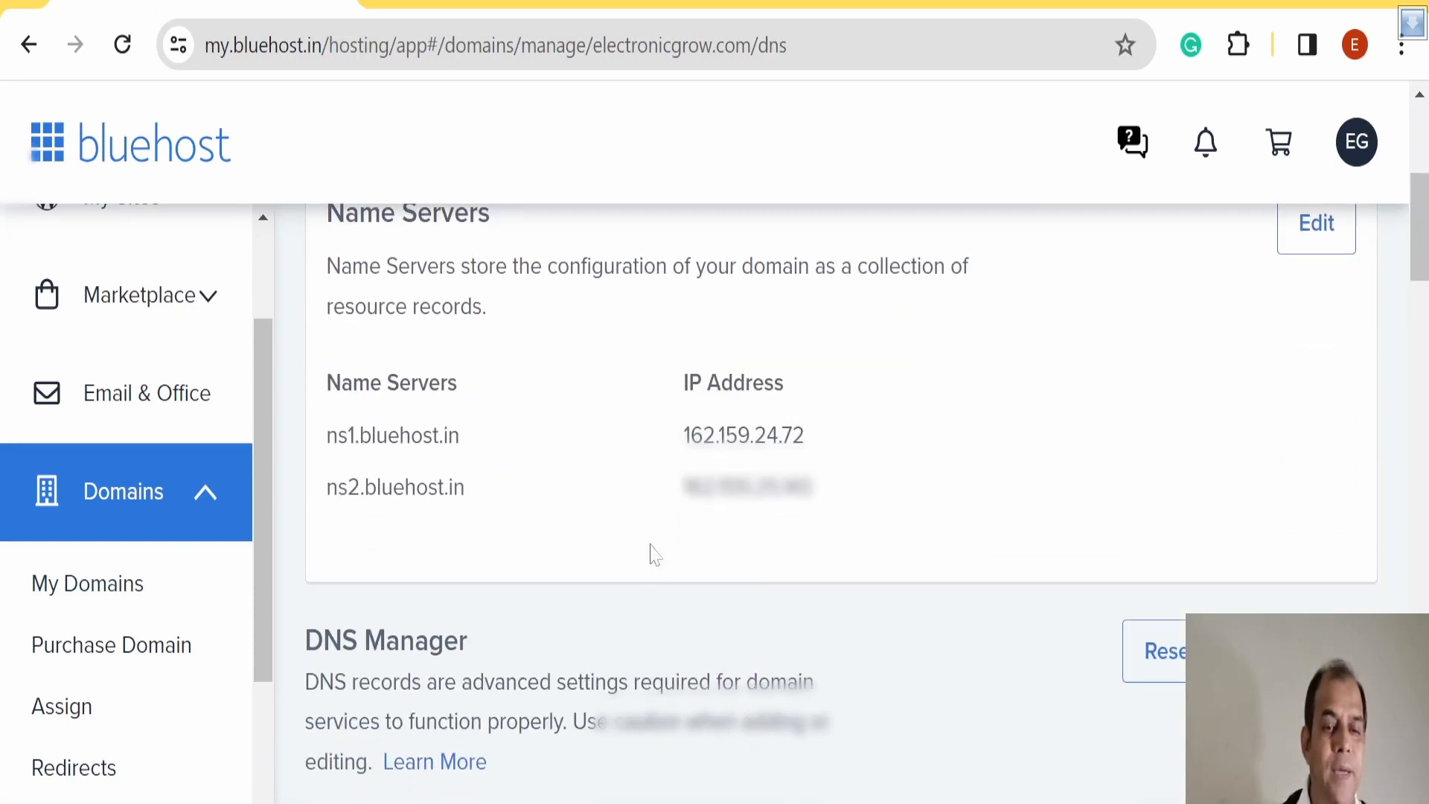
pyautogui.scroll(2, 652, 552)
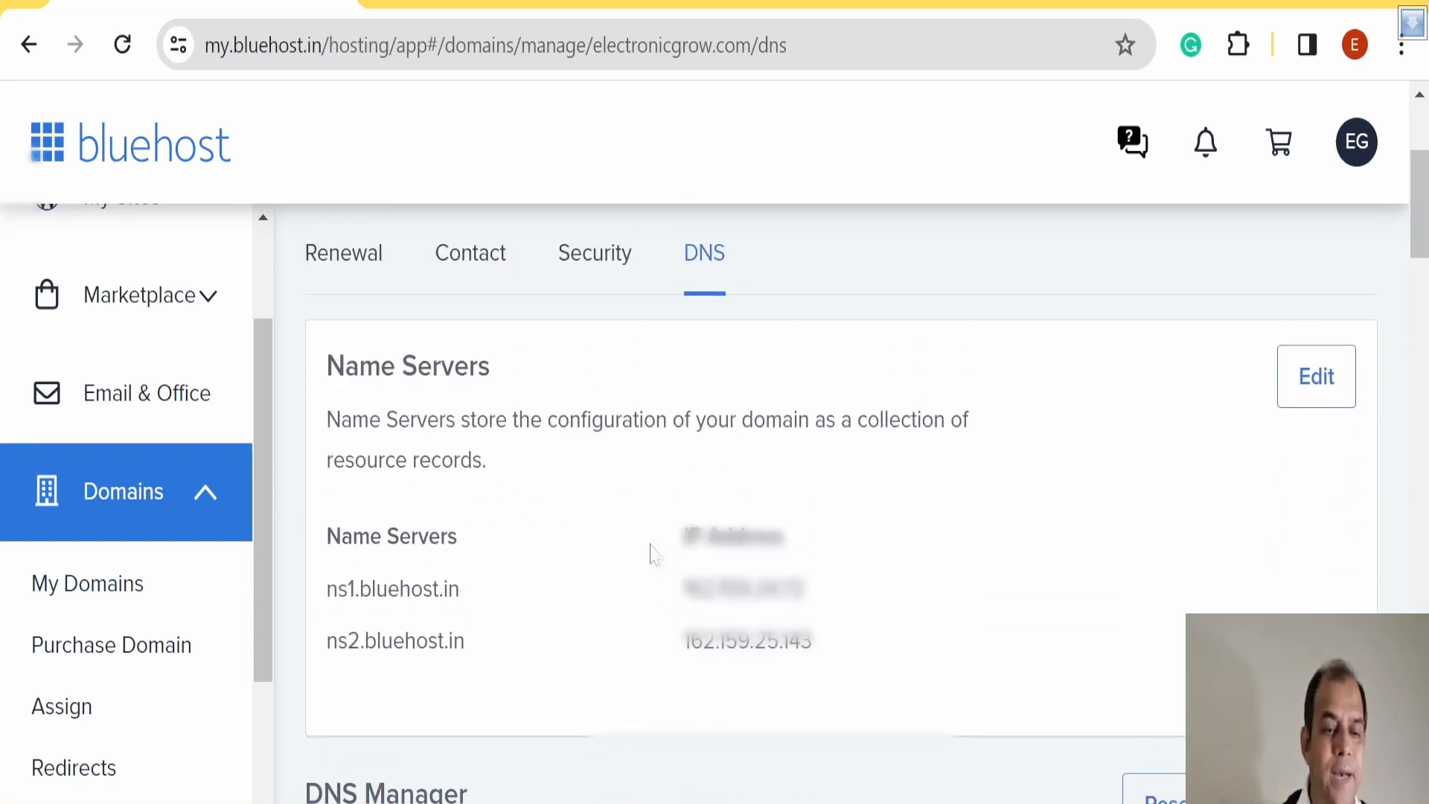
# Edit the domain's name servers, switching the setup type to Custom and accepting the email service interruption
pyautogui.click(1312, 394)
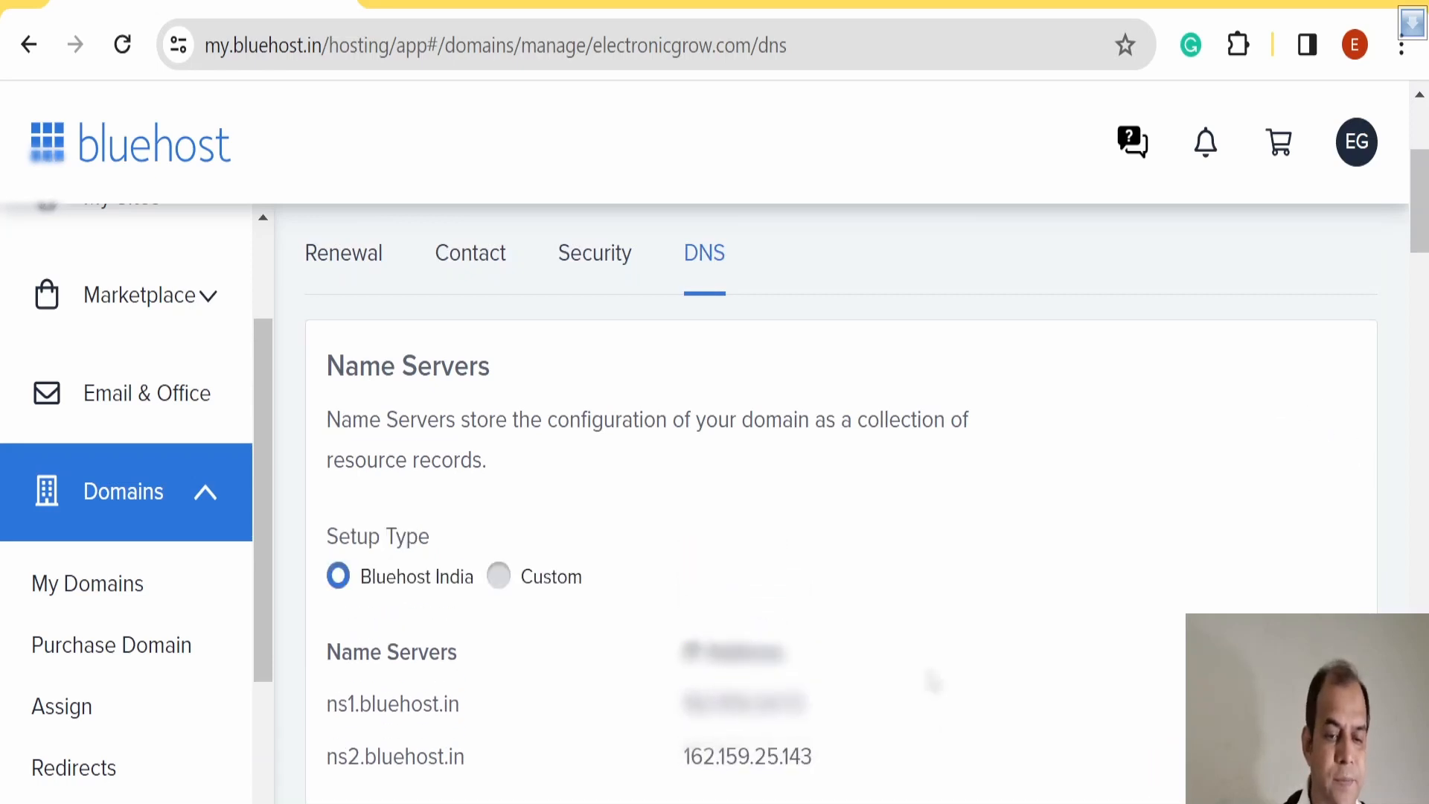
pyautogui.scroll(-2, 930, 680)
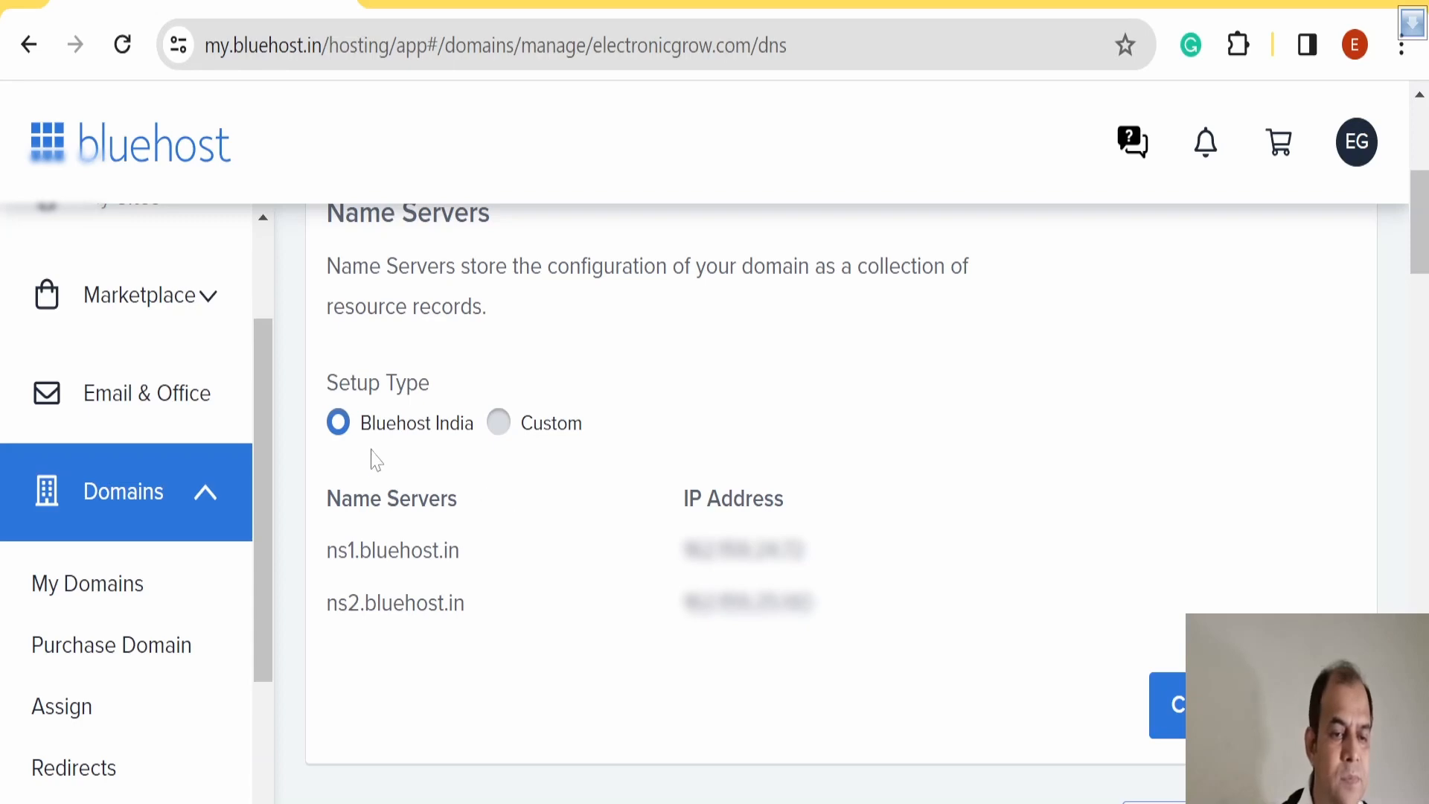
pyautogui.click(501, 426)
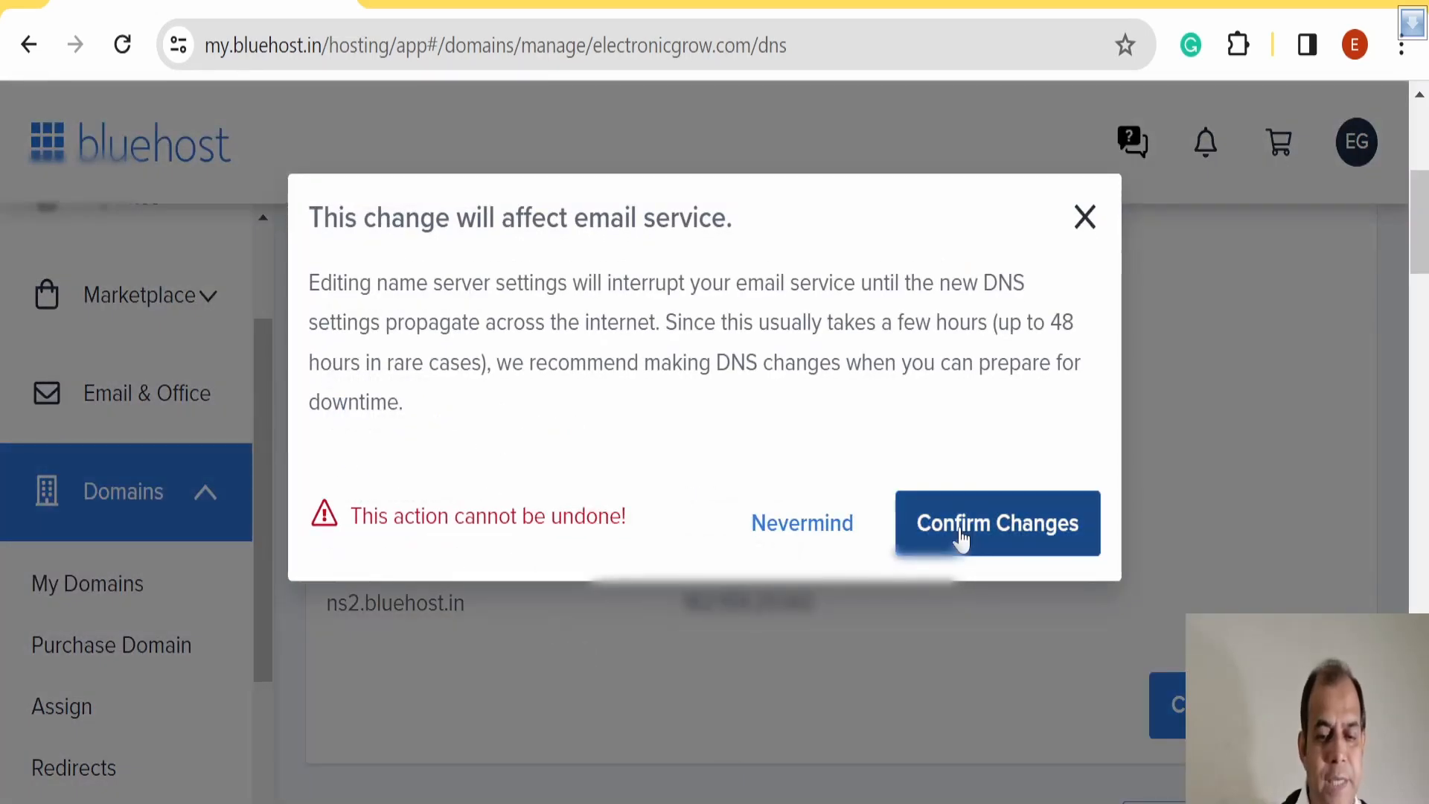
pyautogui.click(962, 530)
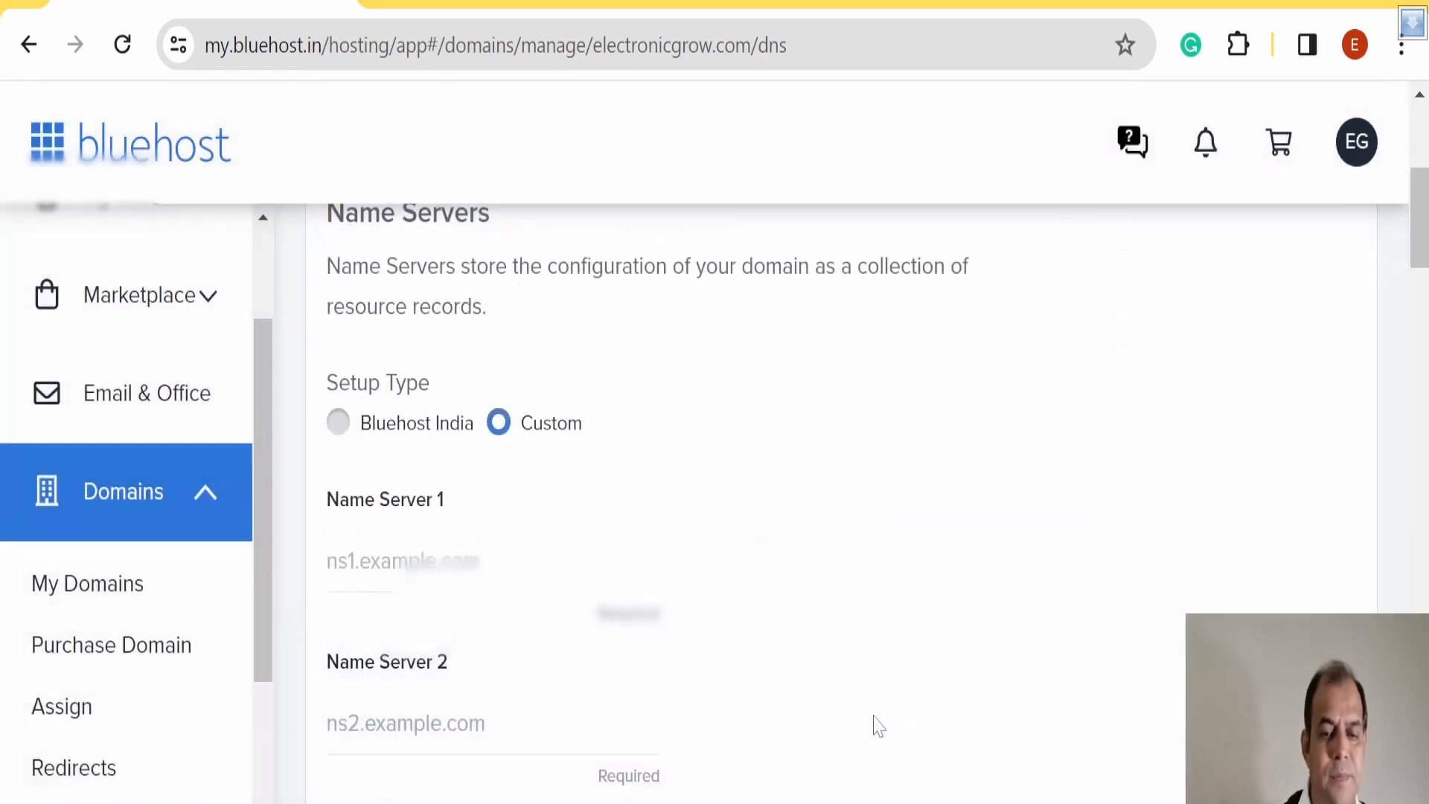
pyautogui.scroll(-2, 759, 620)
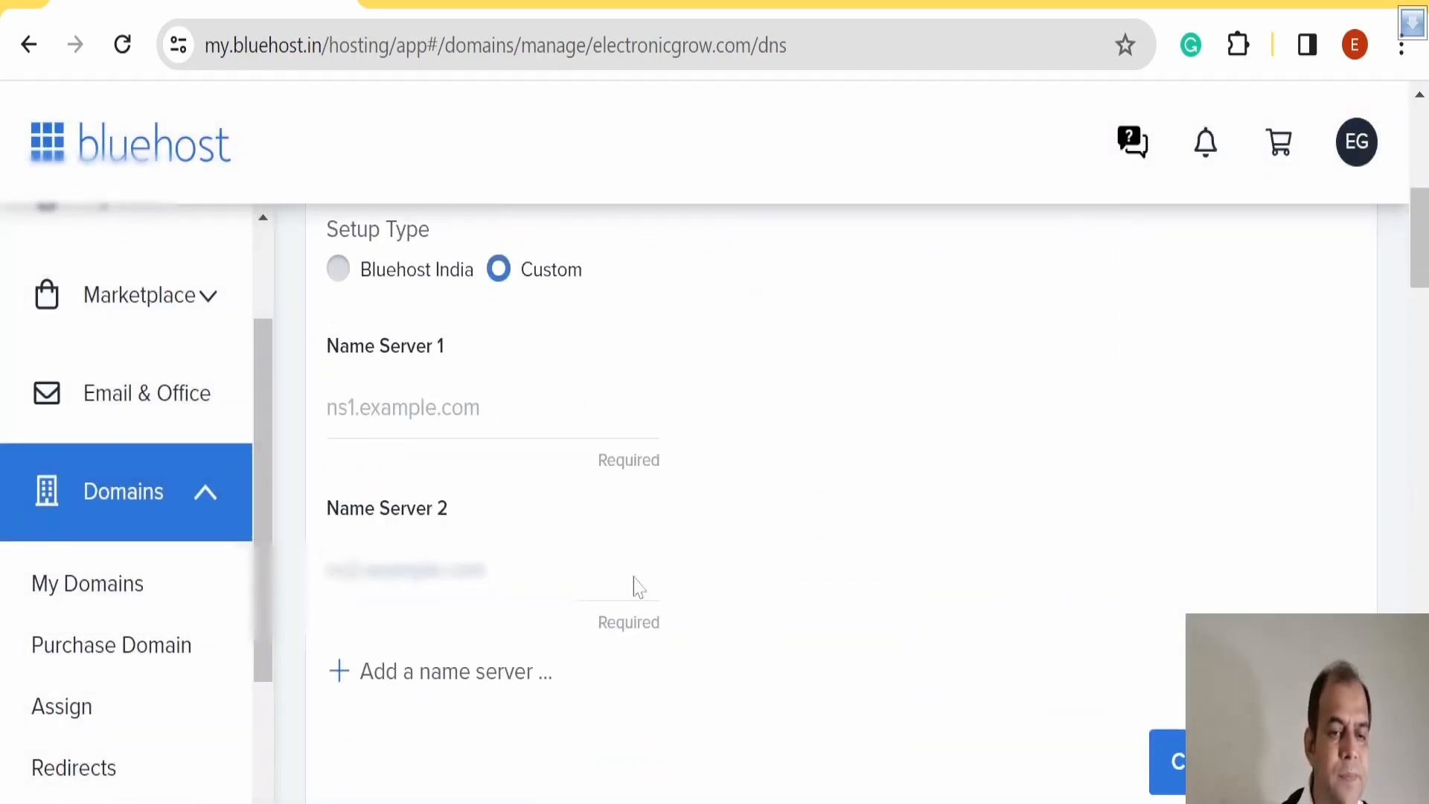
# Copy the first assigned nameserver, brianna.ns.cloudflare.com, from Cloudflare and paste it as Name Server 1 in Bluehost
pyautogui.click(417, 408)
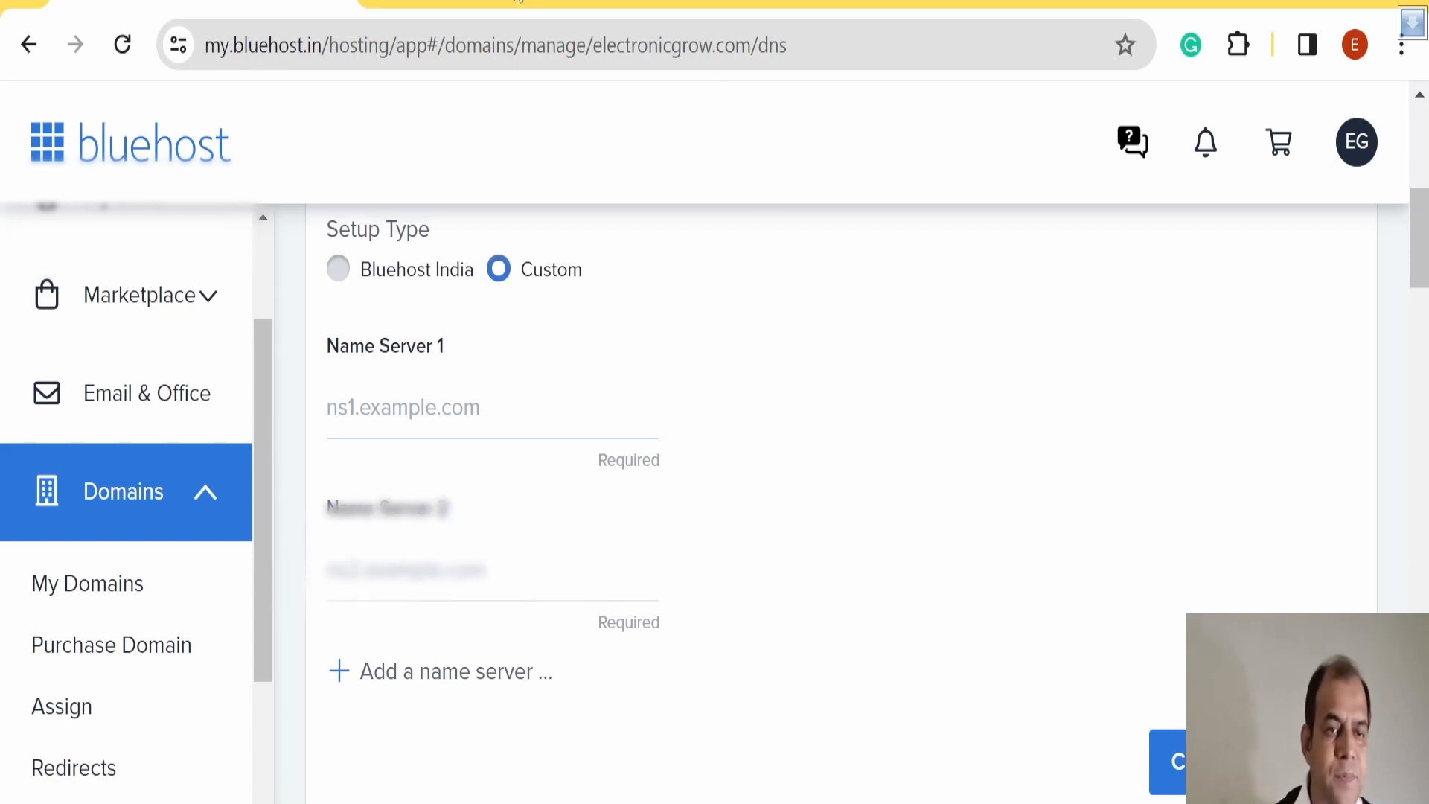
pyautogui.click(519, 2)
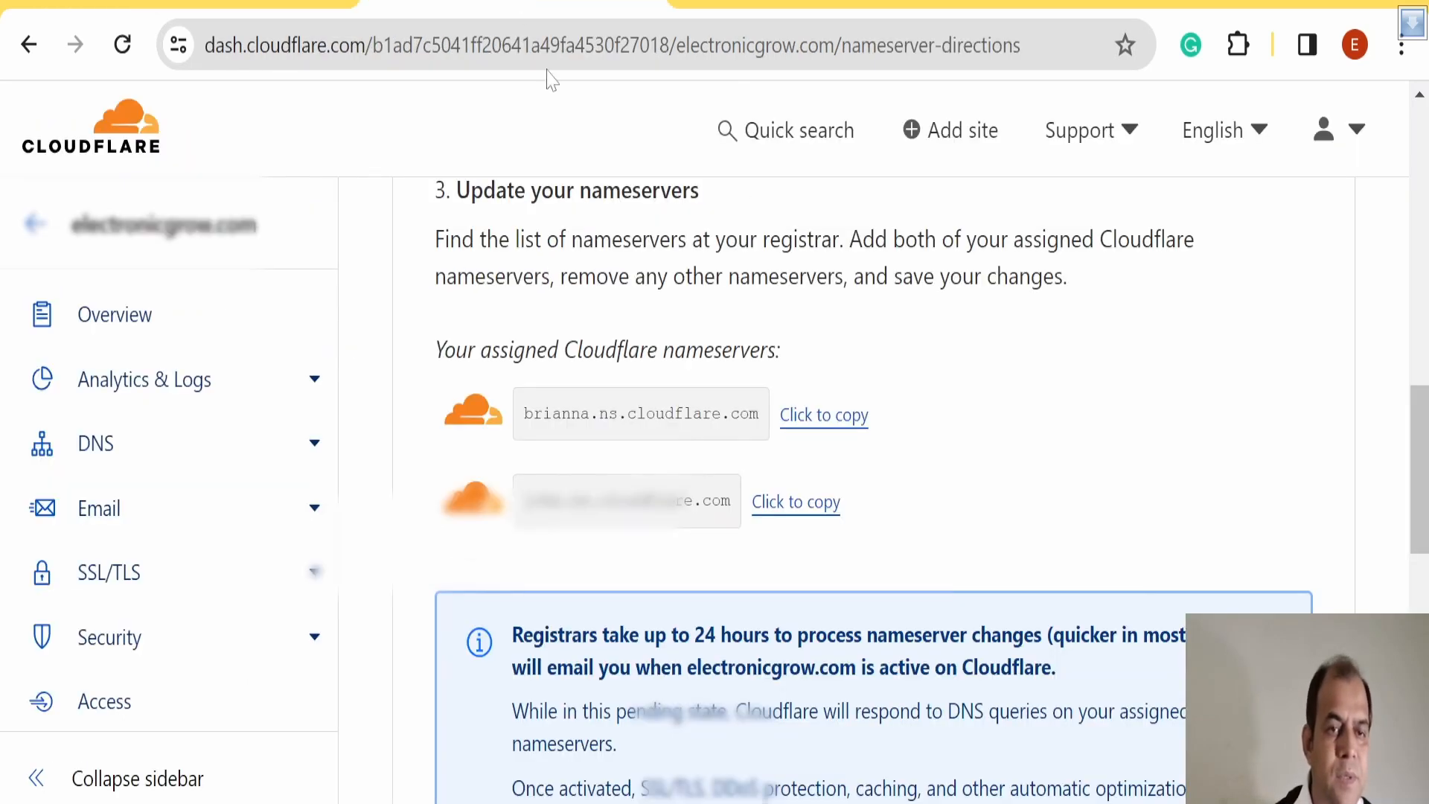
pyautogui.click(822, 426)
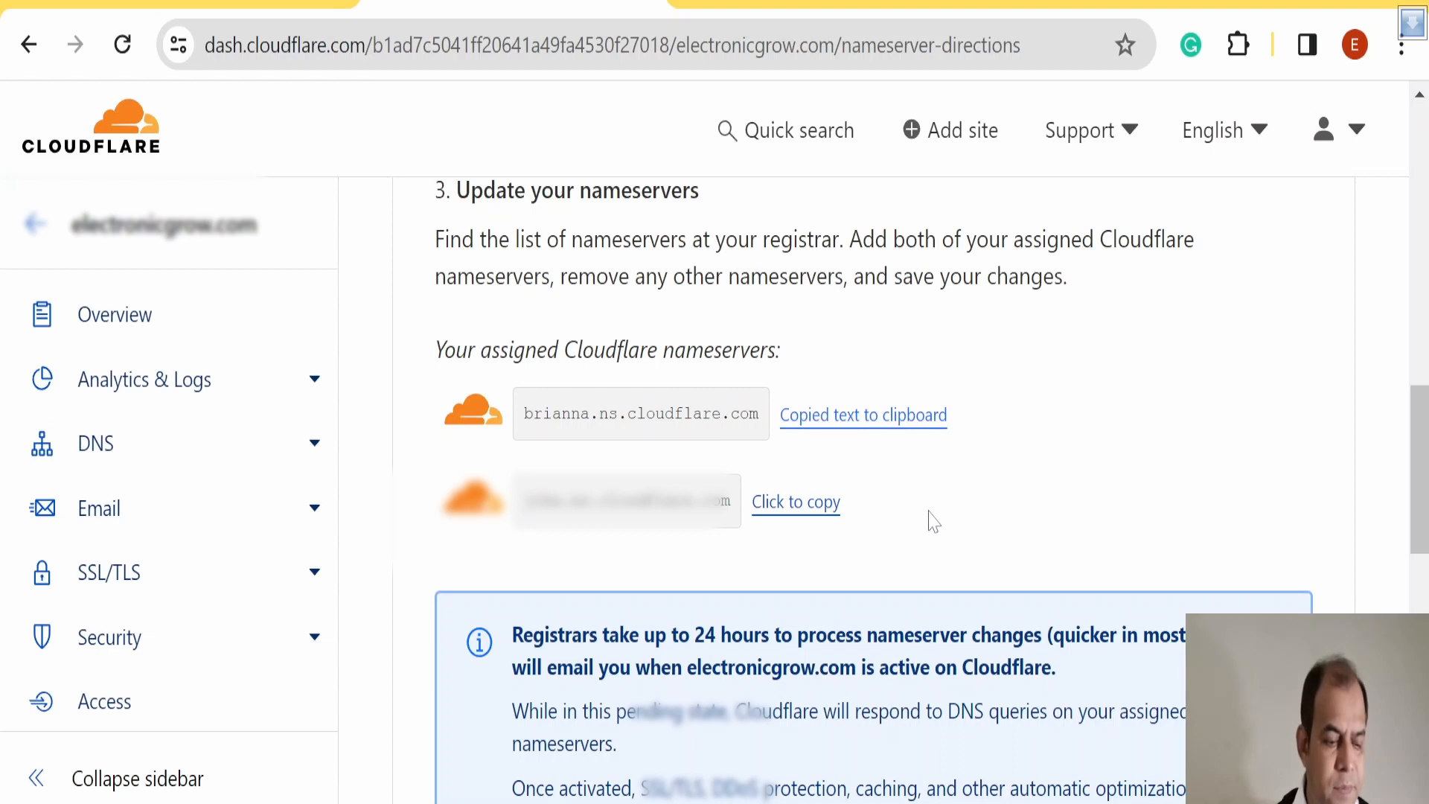
pyautogui.click(260, 4)
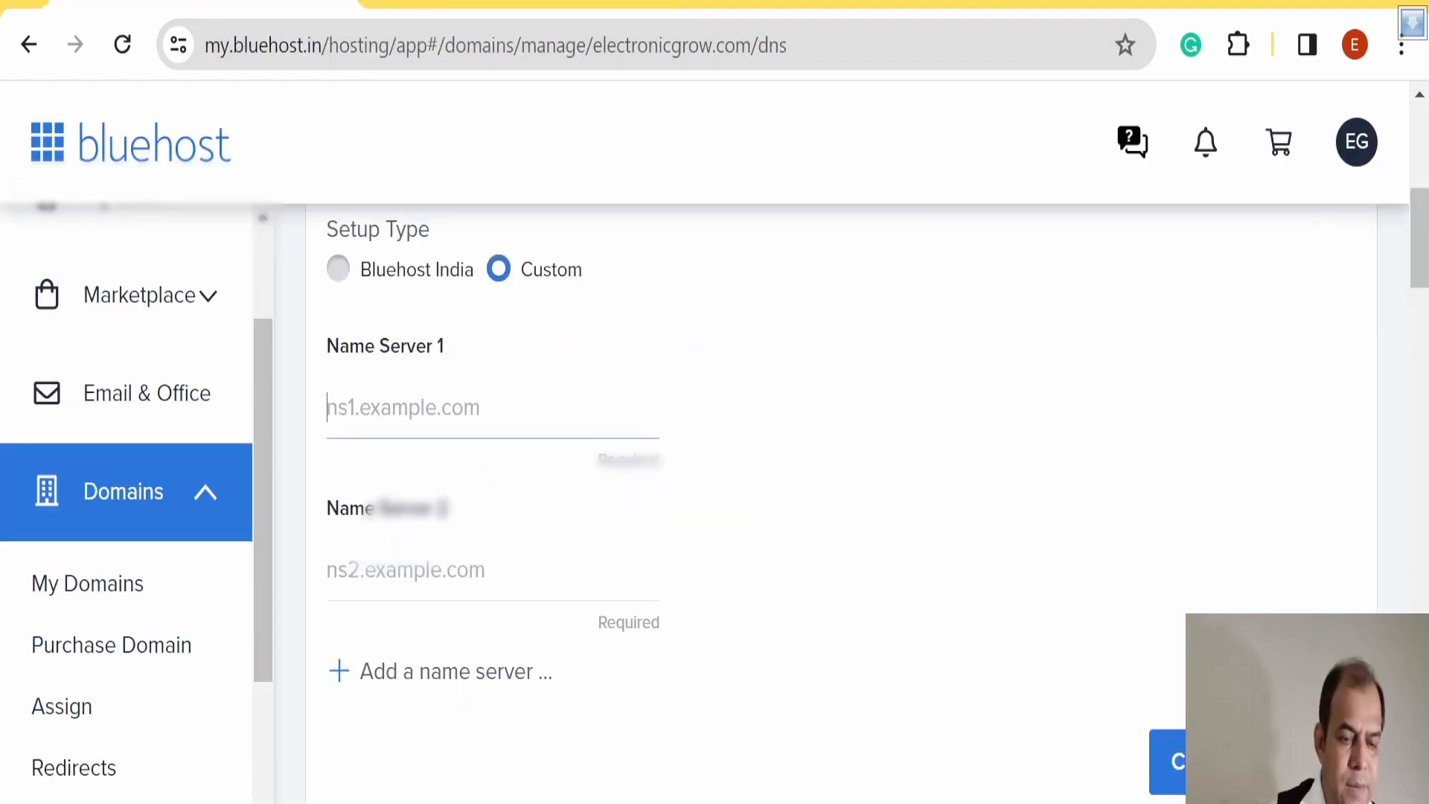
pyautogui.hotkey('ctrl', 'v')
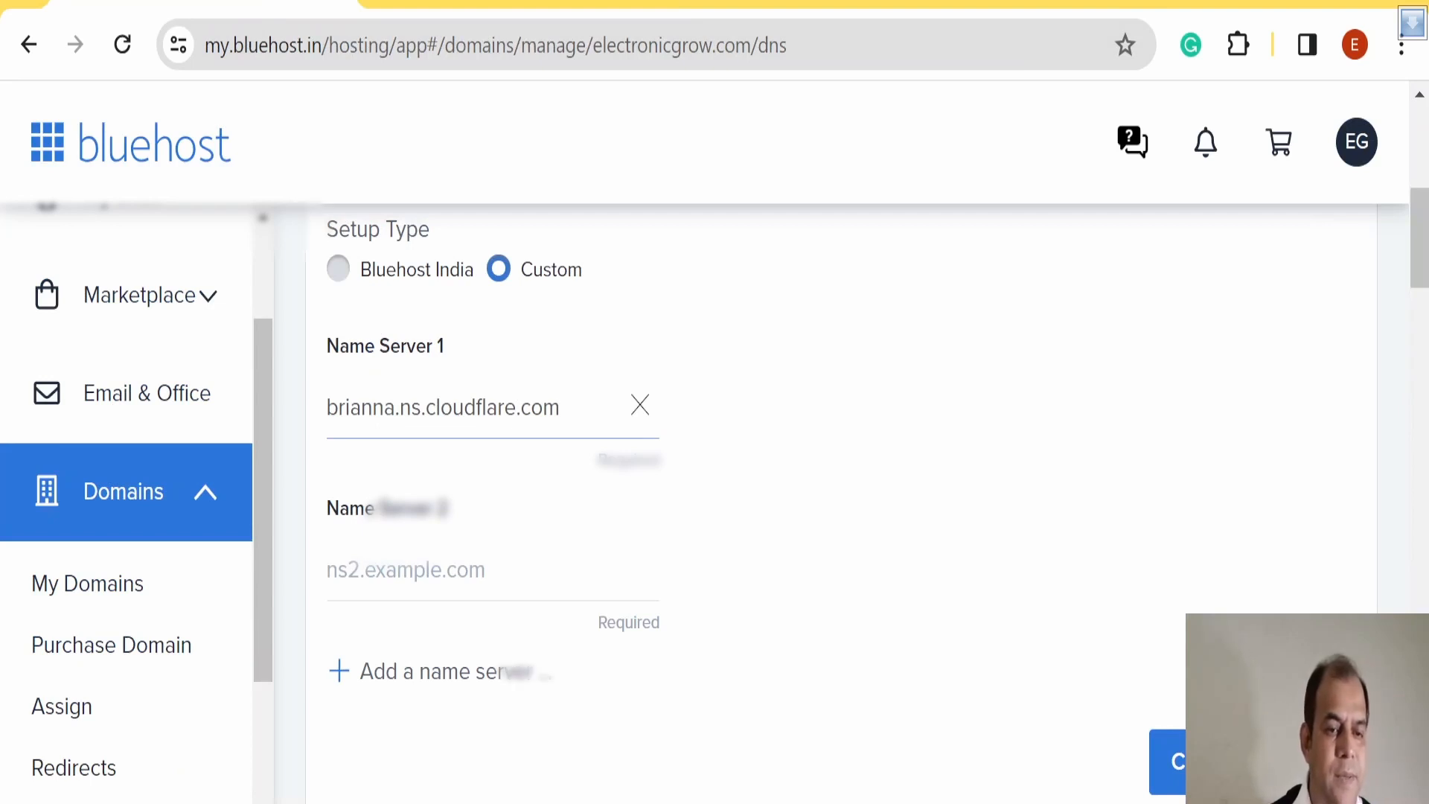
# Copy the second assigned nameserver, john.ns.cloudflare.com, from Cloudflare into Name Server 2 in Bluehost and save the name servers
pyautogui.click(514, 3)
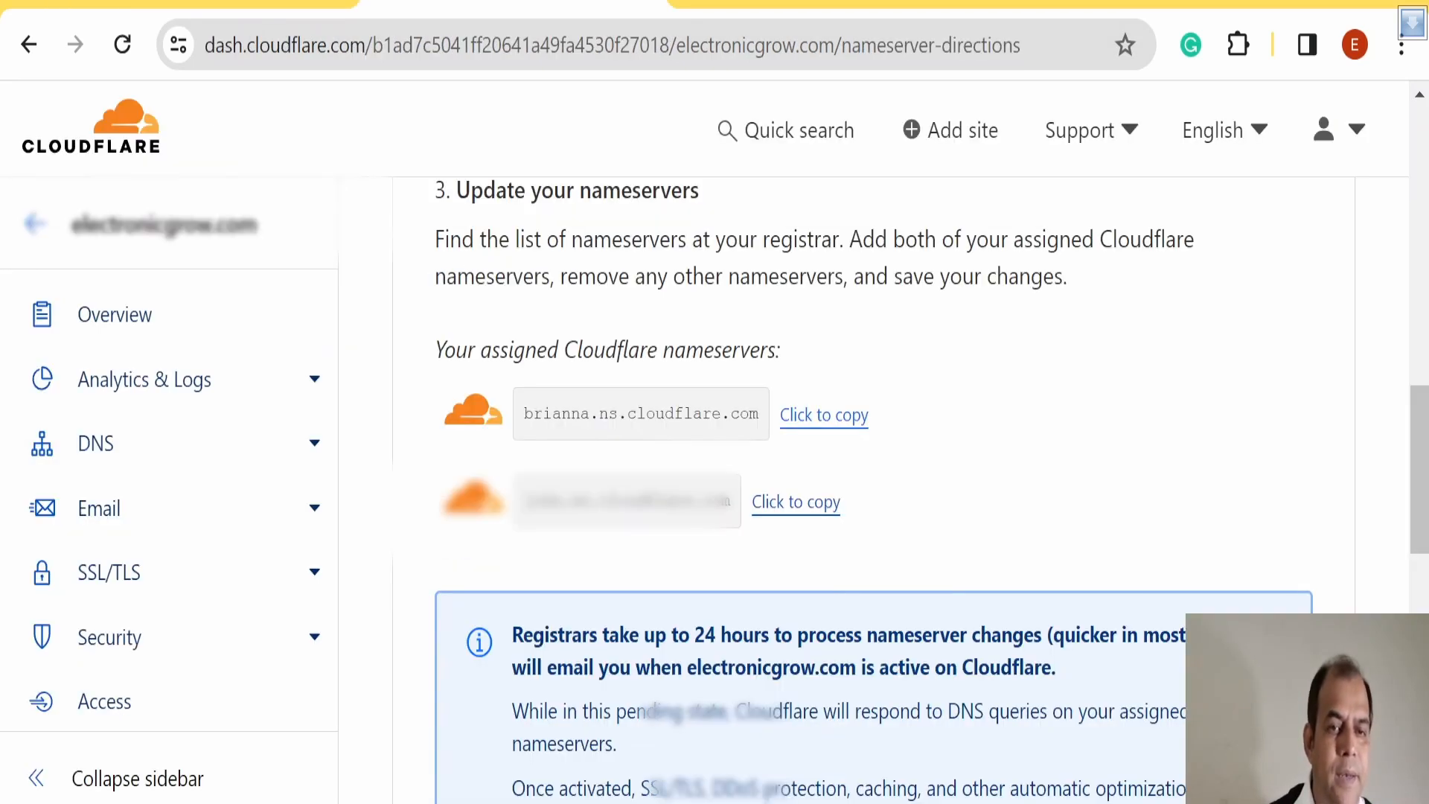
pyautogui.click(796, 503)
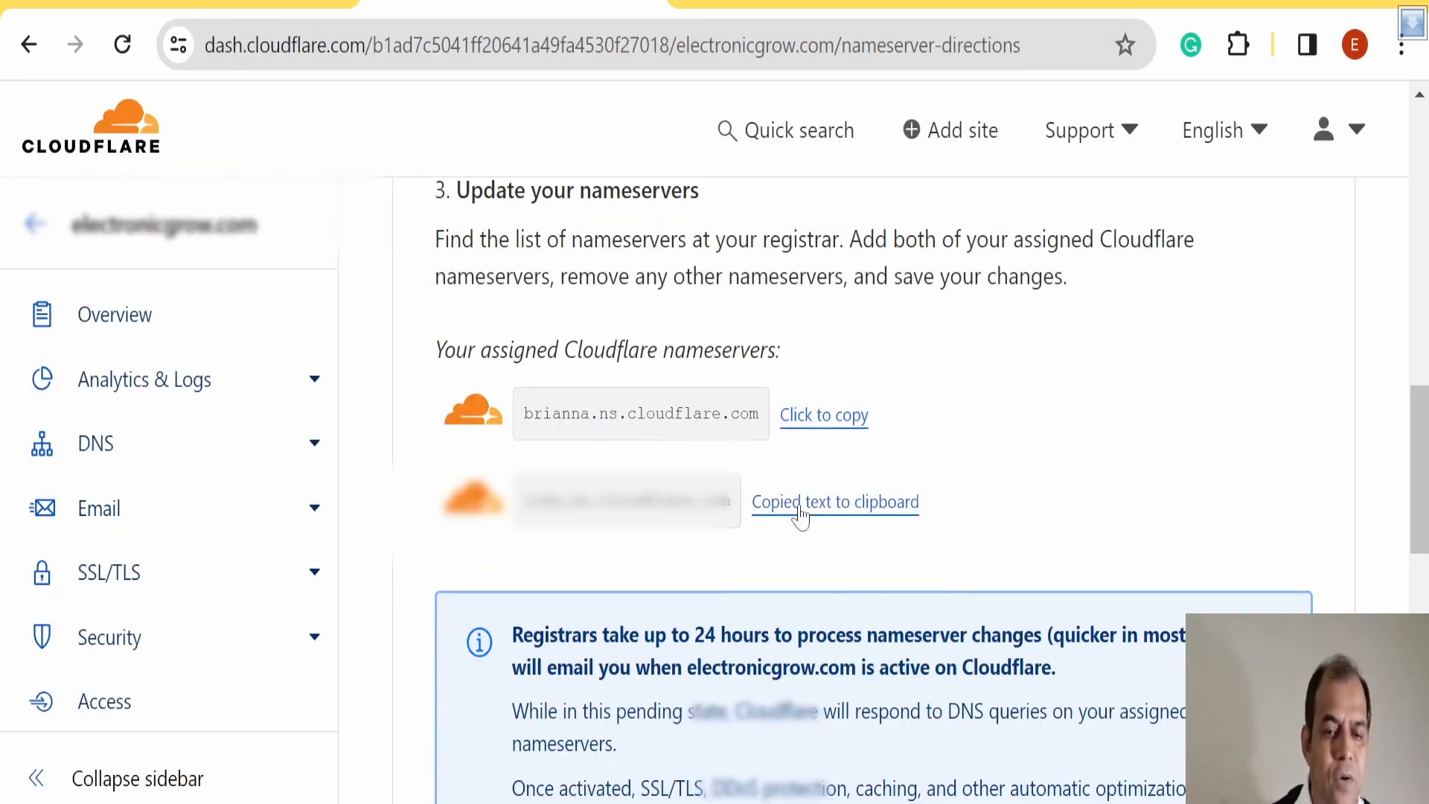
pyautogui.click(199, 3)
pyautogui.click(439, 573)
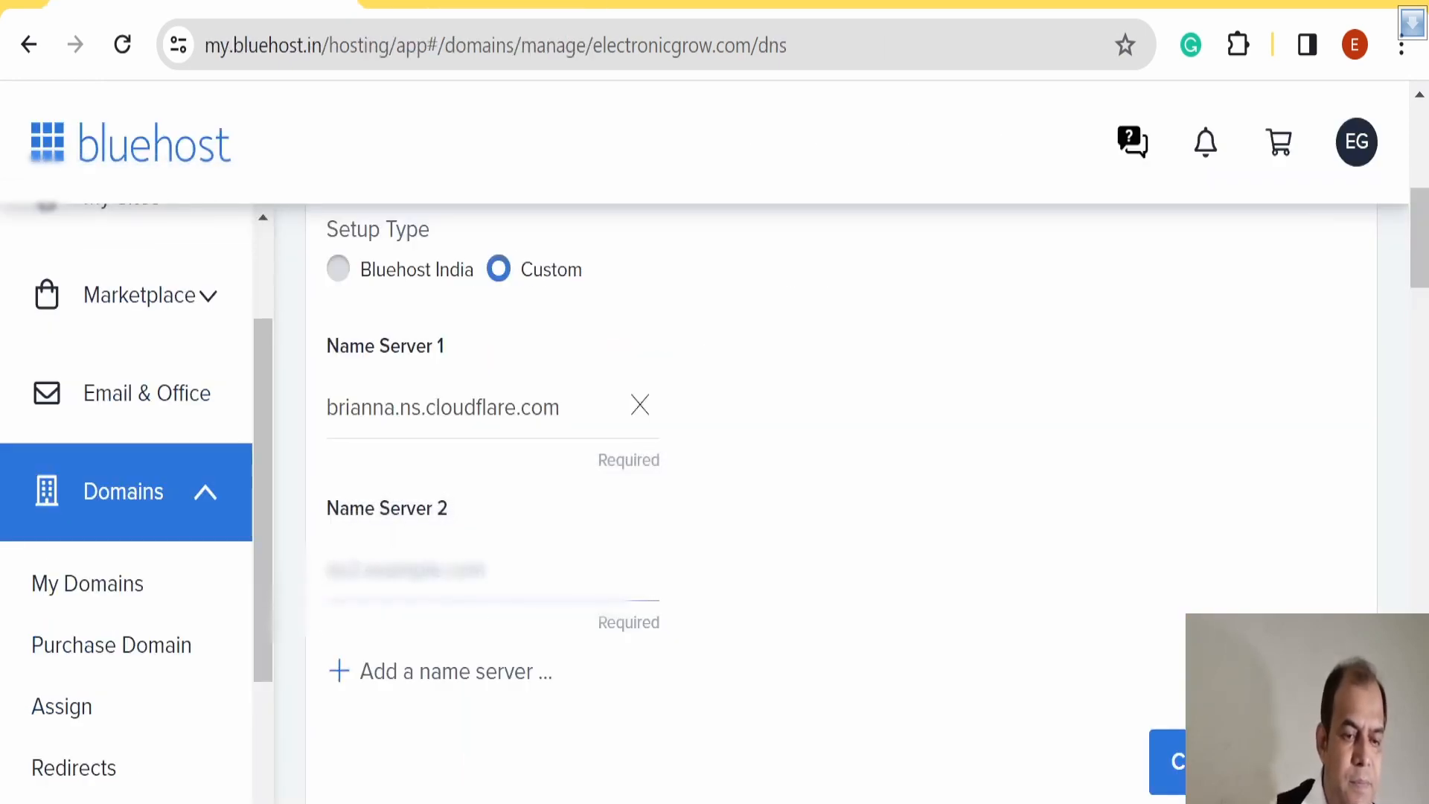
pyautogui.hotkey('ctrl', 'v')
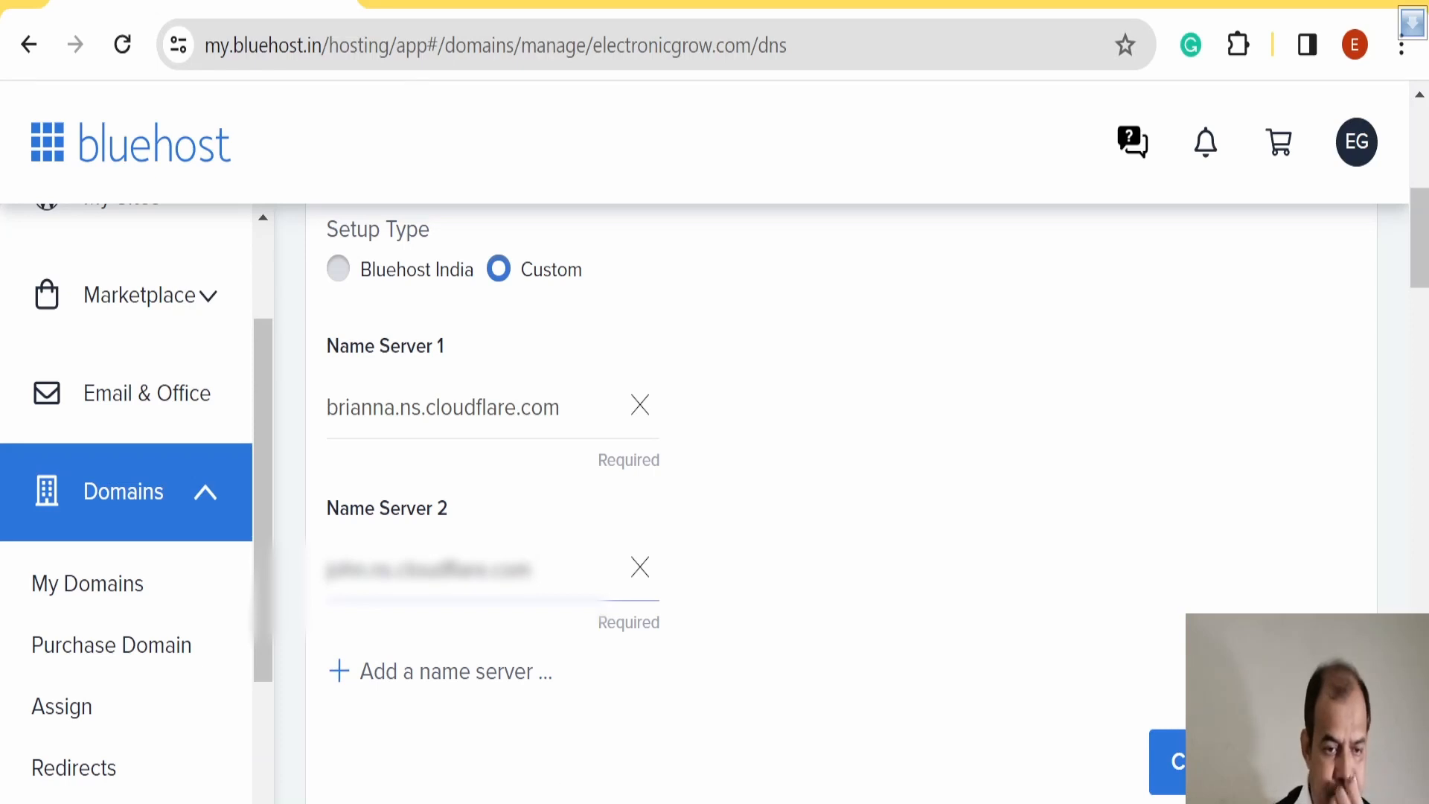
pyautogui.click(1198, 766)
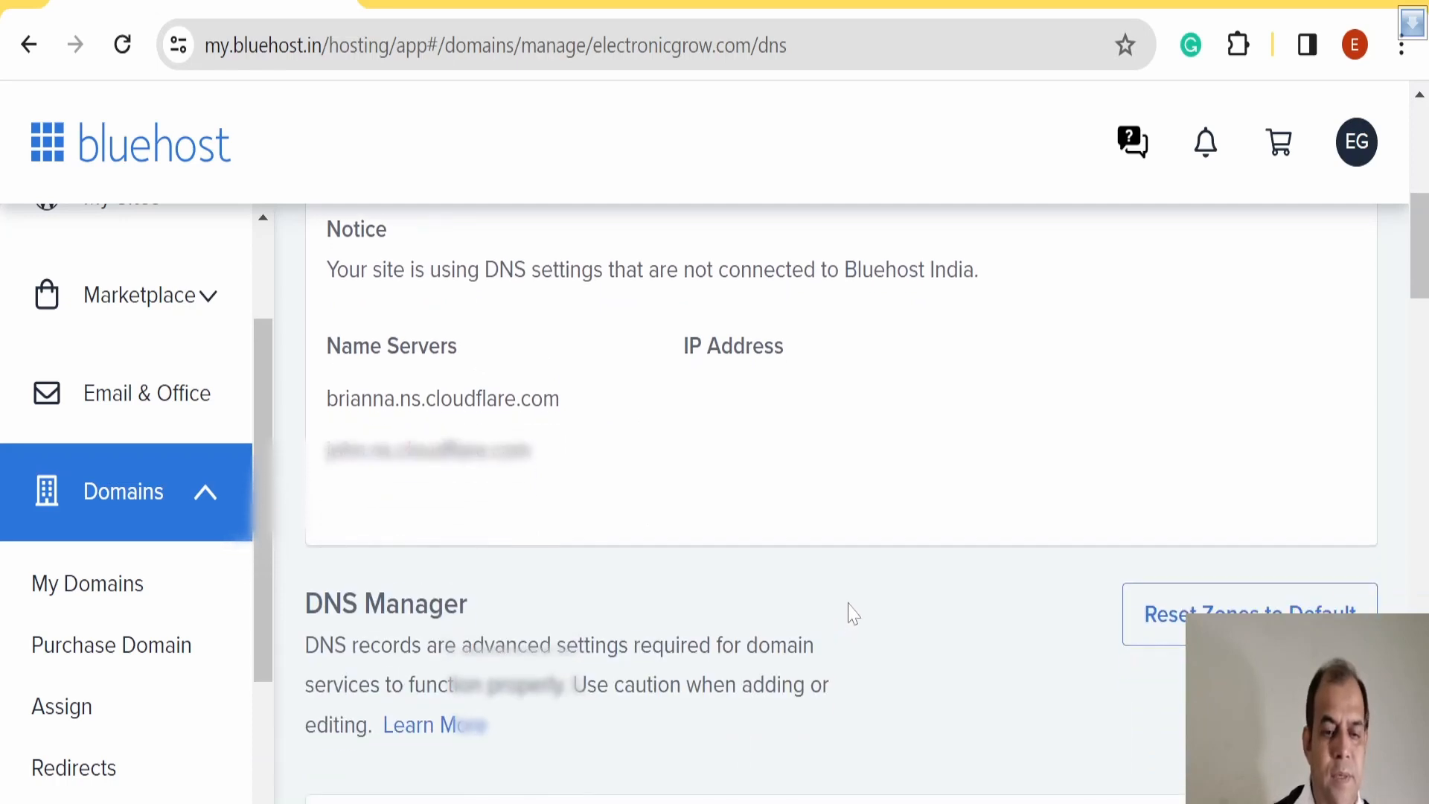
# Review the saved name servers and the DNS Manager records for electronicgrow.com, including the A, MX and SRV entries
pyautogui.scroll(2, 845, 631)
pyautogui.scroll(2, 841, 634)
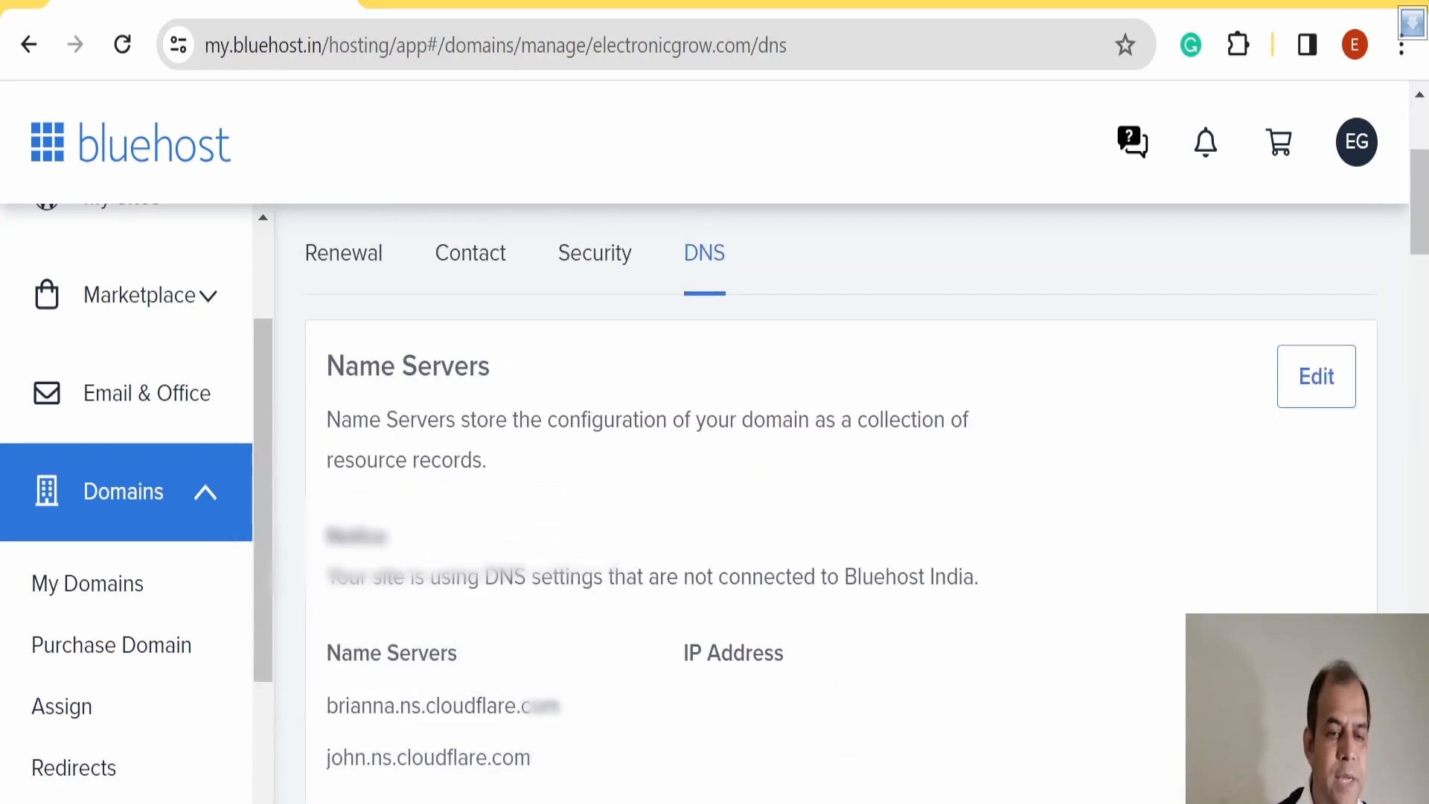
pyautogui.scroll(-6, 640, 633)
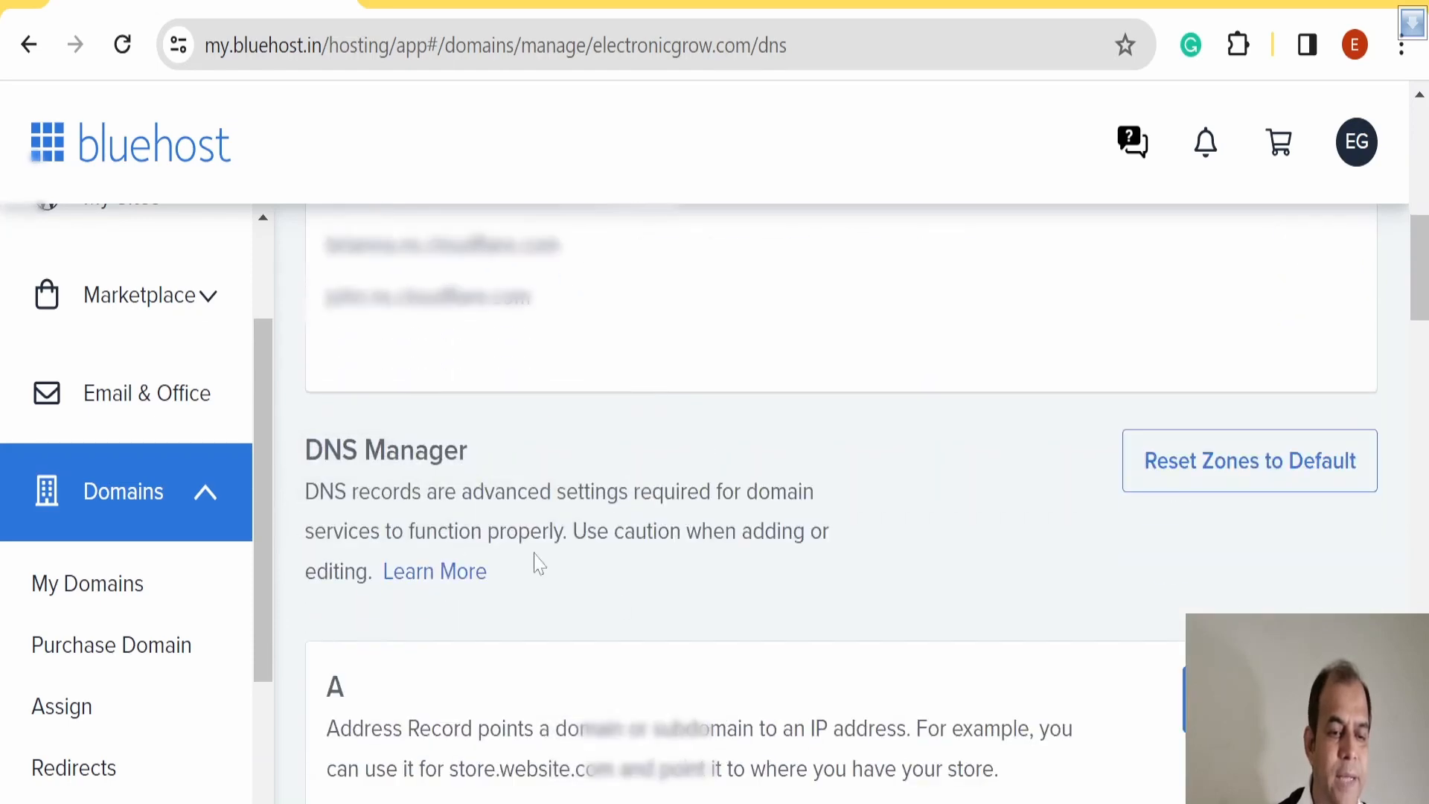
pyautogui.scroll(-6, 533, 564)
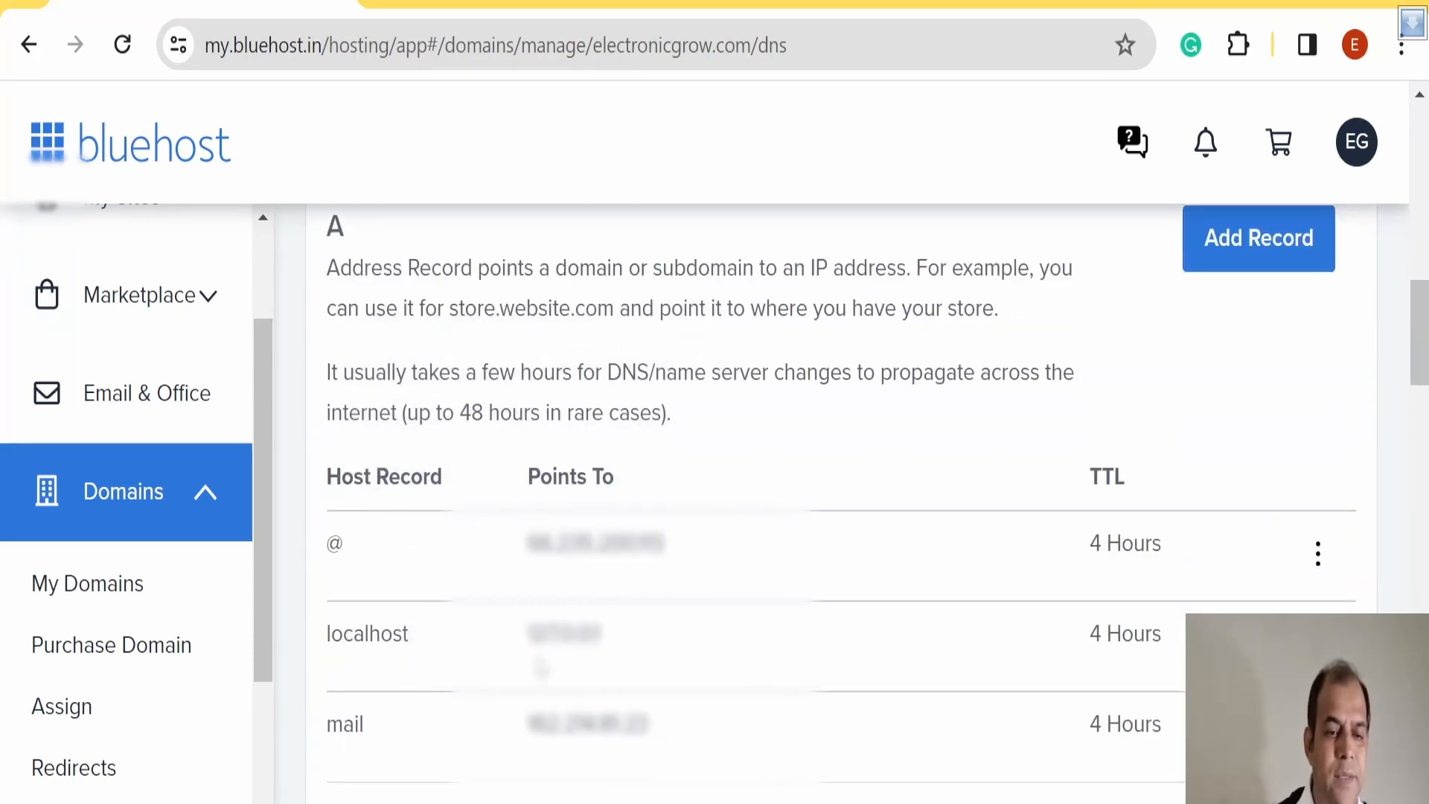
pyautogui.scroll(-10, 667, 622)
pyautogui.scroll(20, 705, 557)
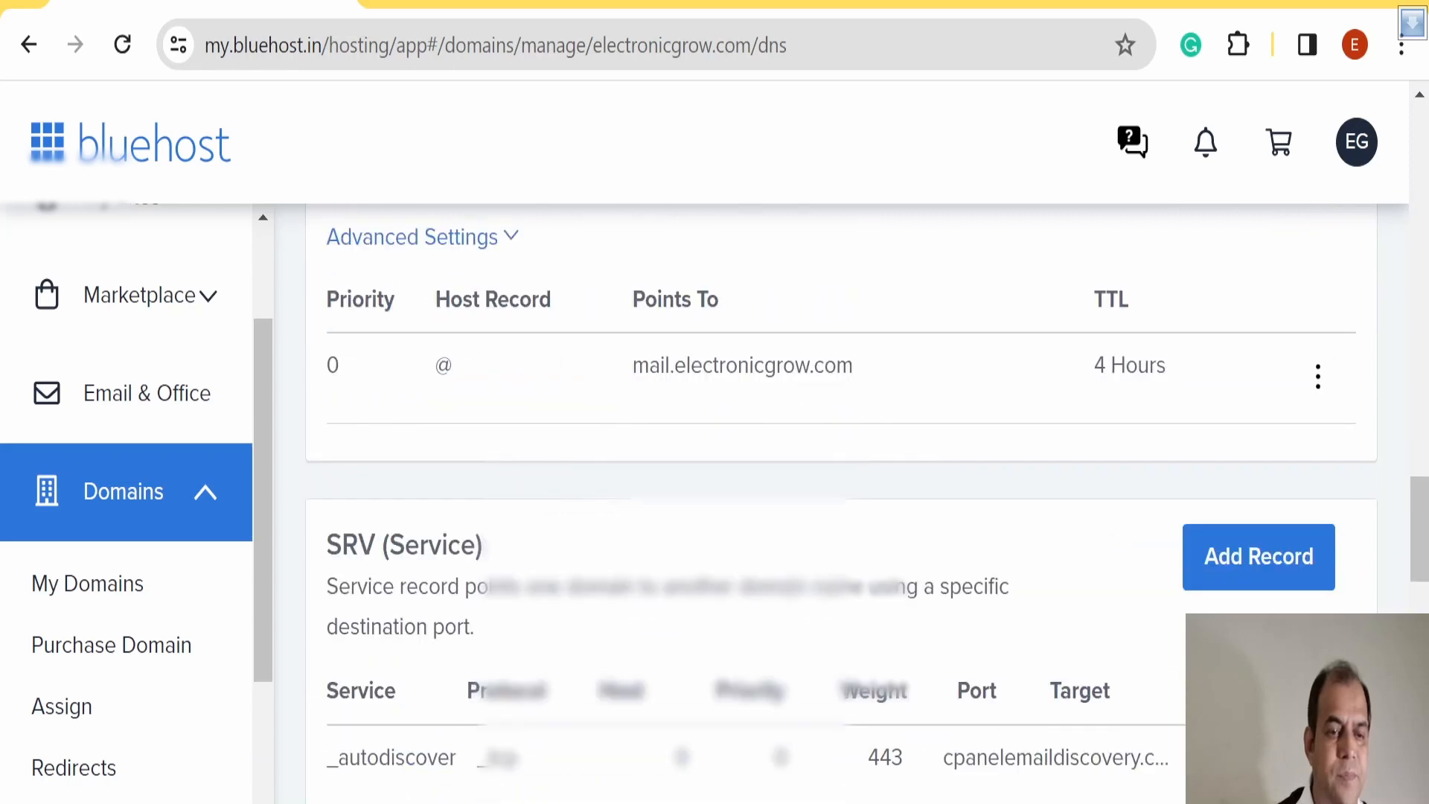
pyautogui.scroll(-13, 706, 557)
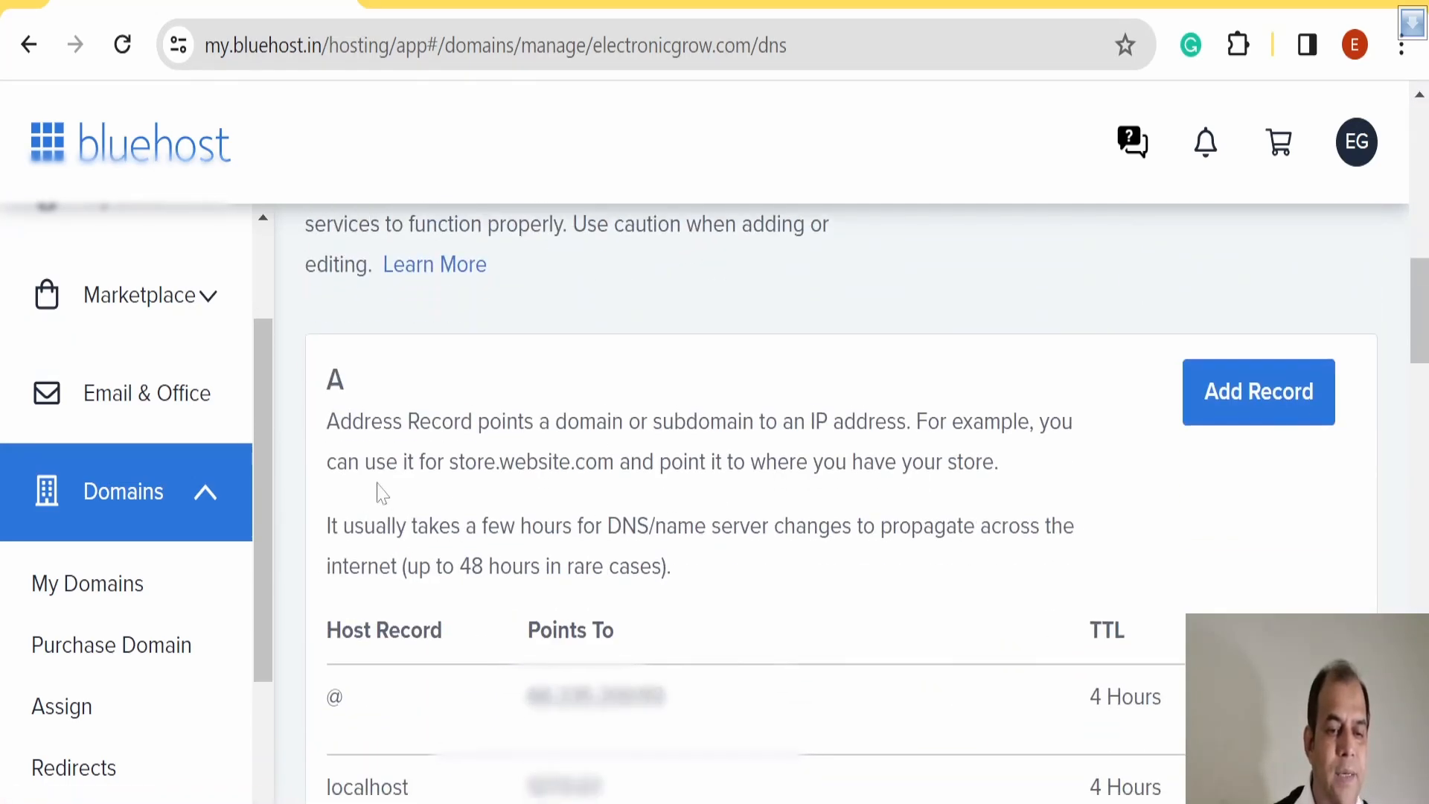
pyautogui.scroll(3, 945, 513)
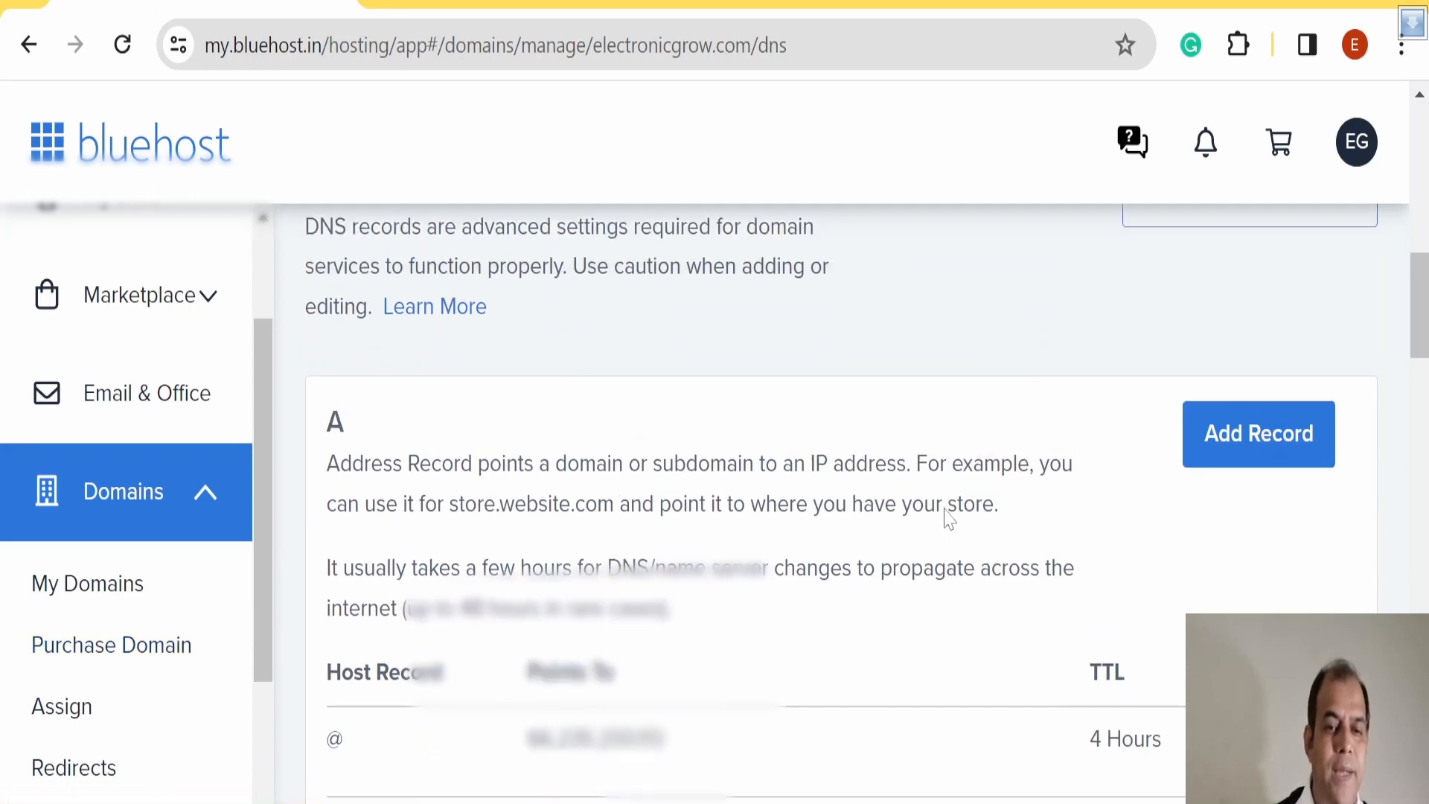
# Switch back to Cloudflare and open the SSL/TLS overview for electronicgrow.com
pyautogui.click(541, 6)
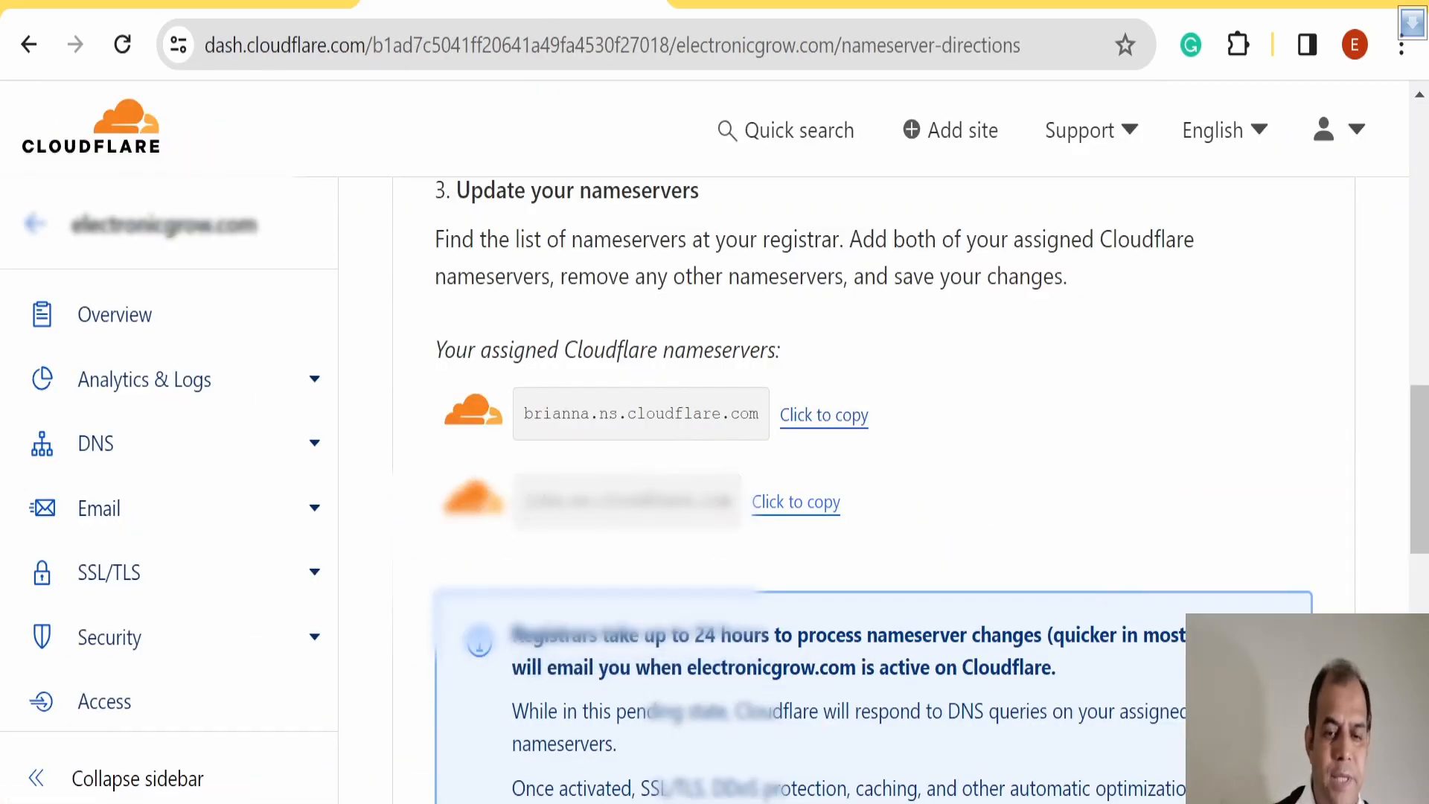
pyautogui.scroll(-10, 1052, 463)
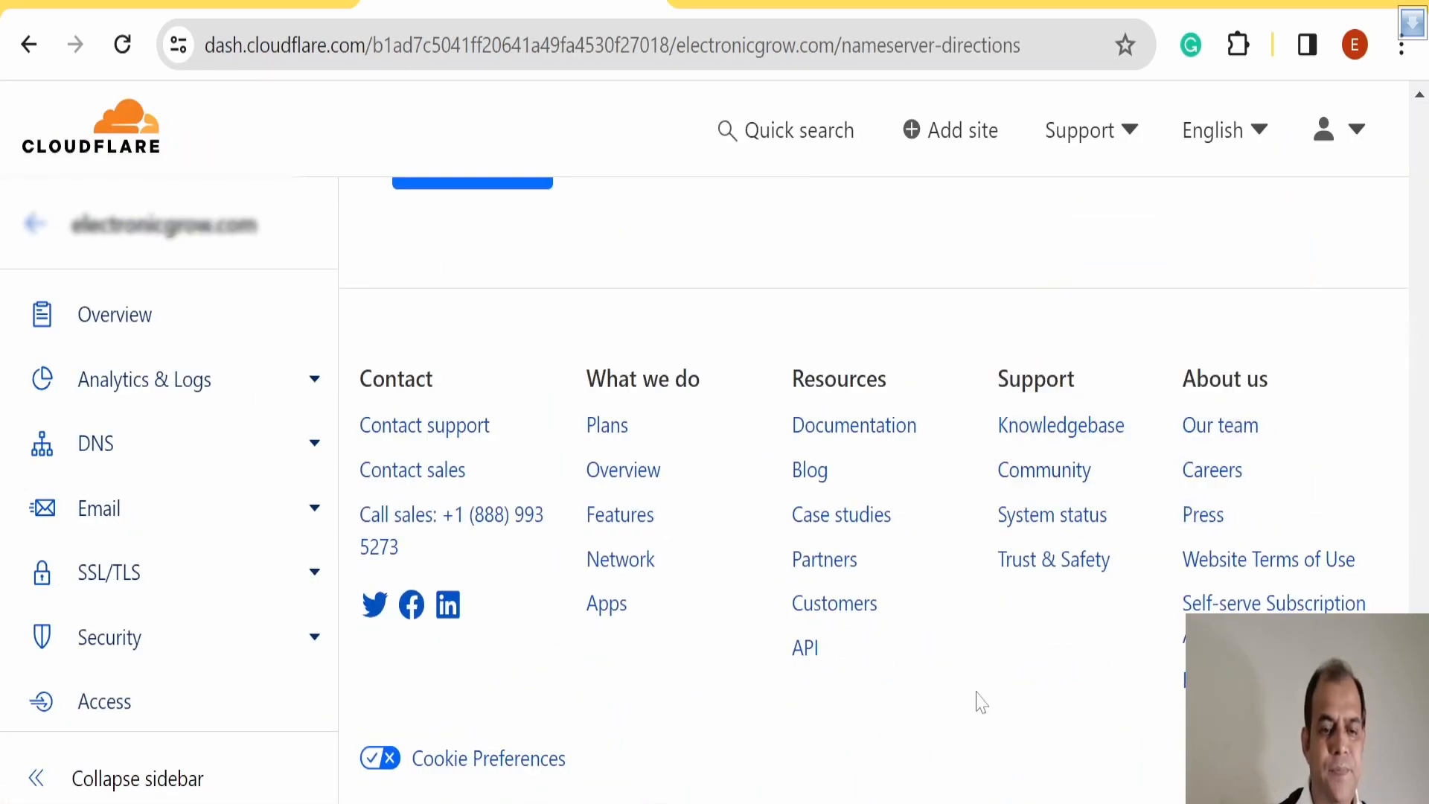
pyautogui.scroll(8, 970, 694)
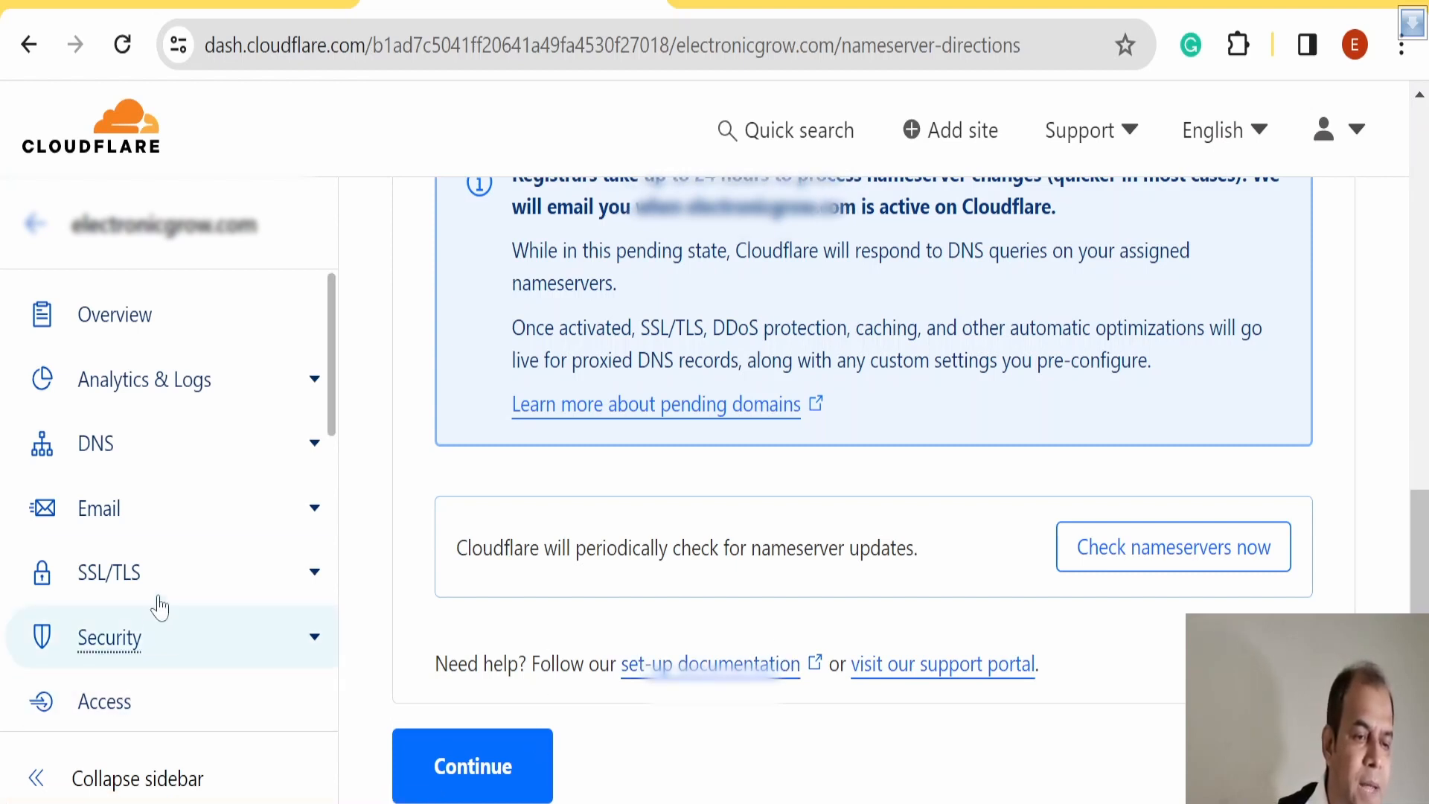
pyautogui.scroll(-4, 153, 606)
pyautogui.scroll(2, 110, 495)
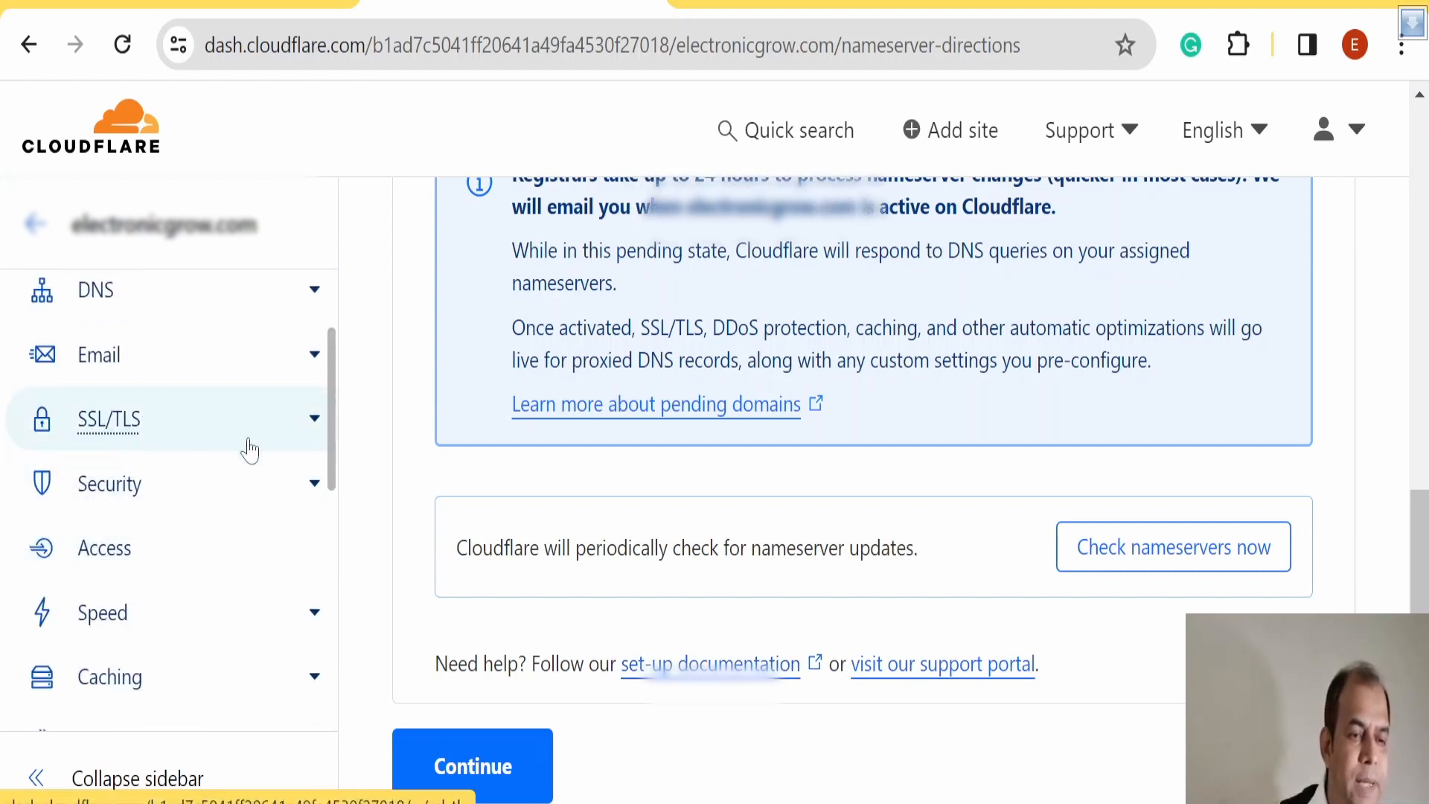
pyautogui.click(315, 422)
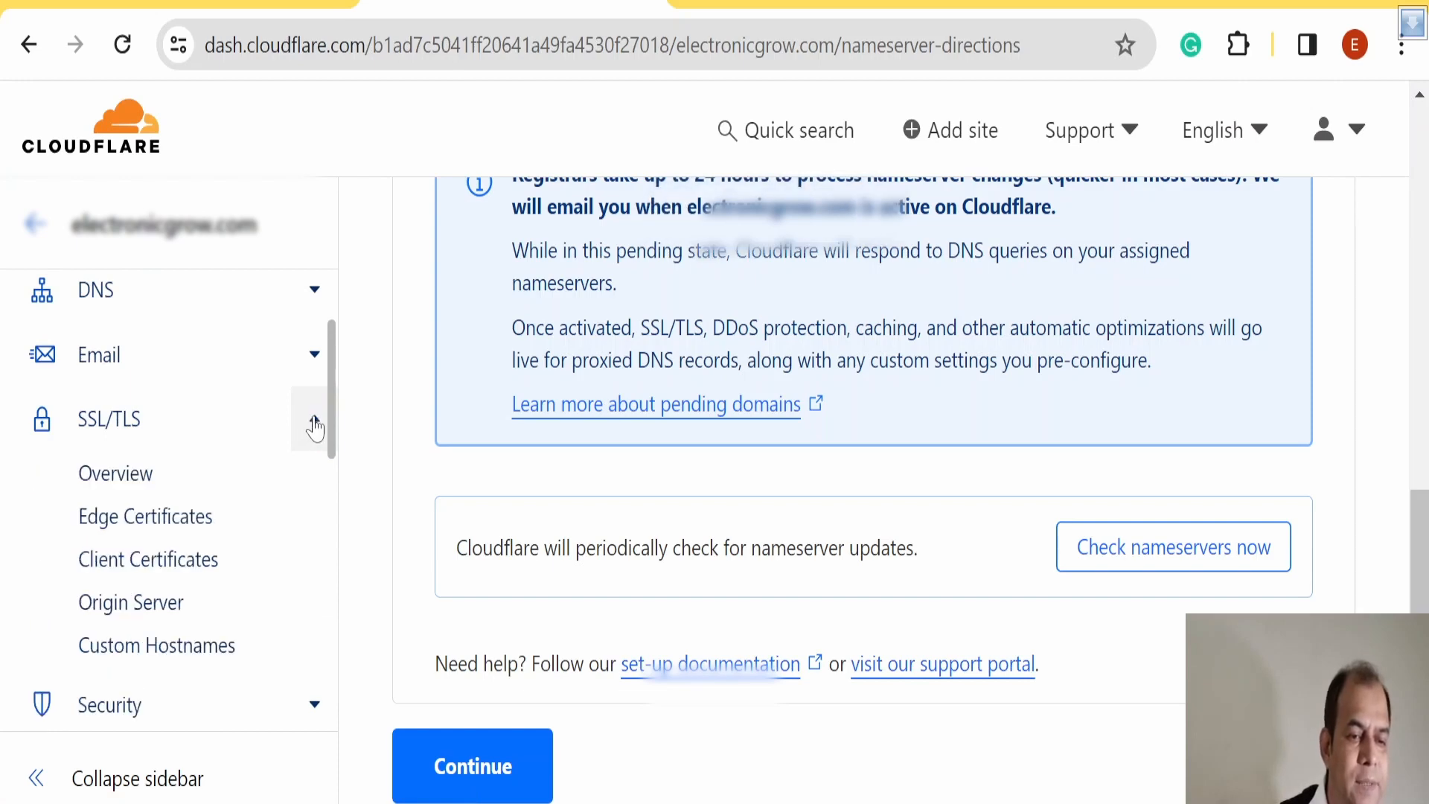
pyautogui.click(180, 480)
# Examine the SSL/TLS encryption mode, its alternative modes and the SSL/TLS Recommender option
pyautogui.scroll(-4, 562, 627)
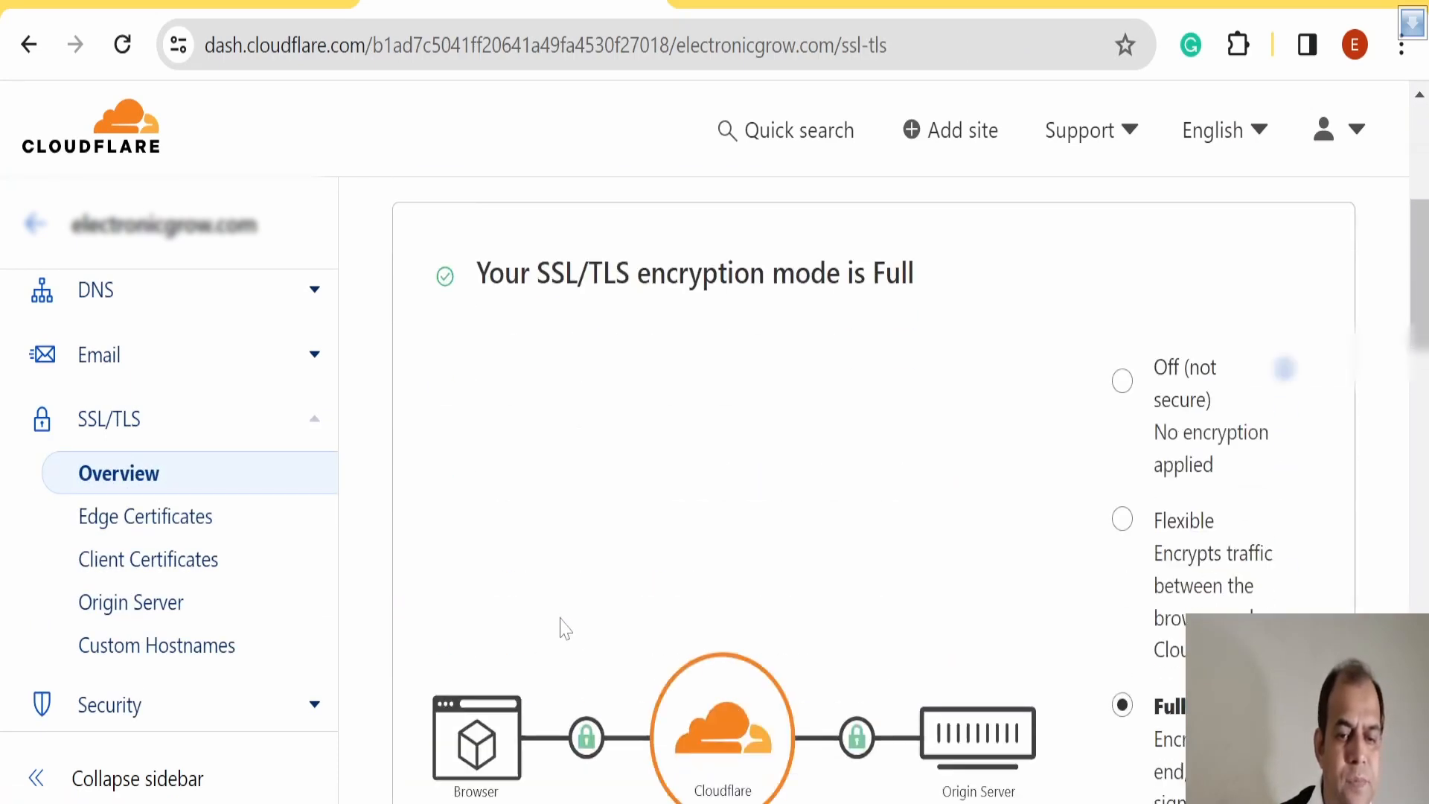
pyautogui.scroll(2, 562, 627)
pyautogui.scroll(-1, 564, 614)
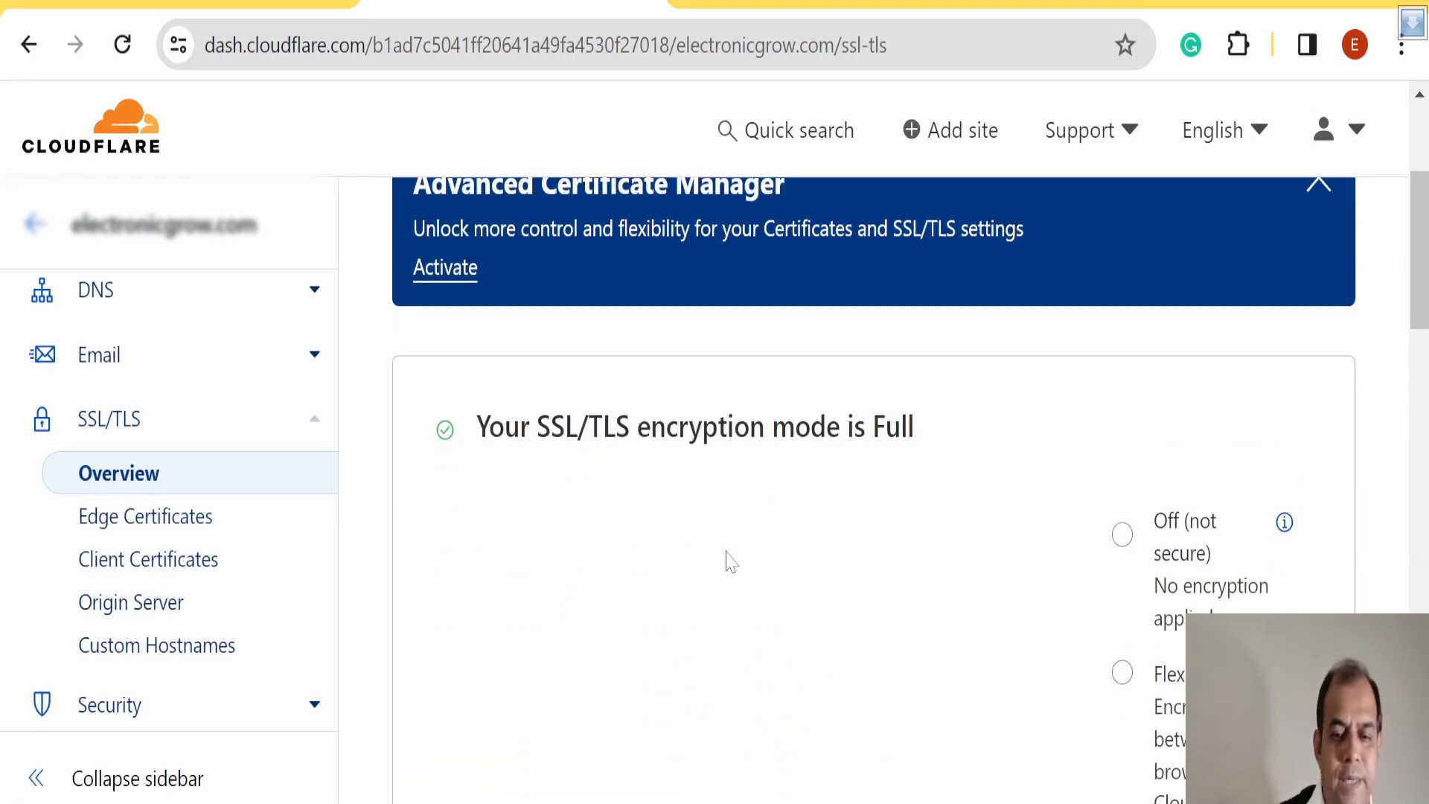
pyautogui.scroll(-4, 729, 562)
pyautogui.scroll(-2, 729, 562)
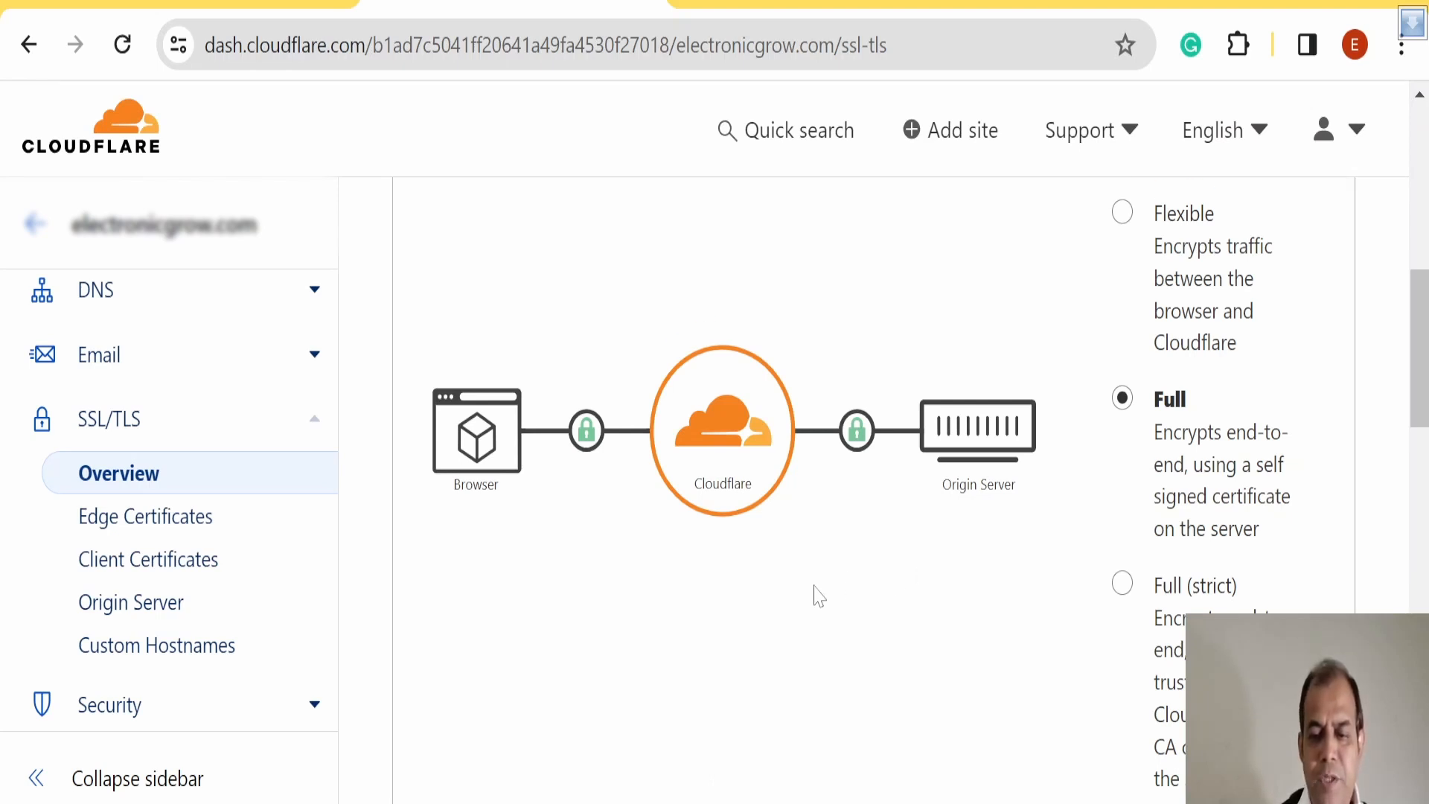
pyautogui.scroll(-4, 819, 596)
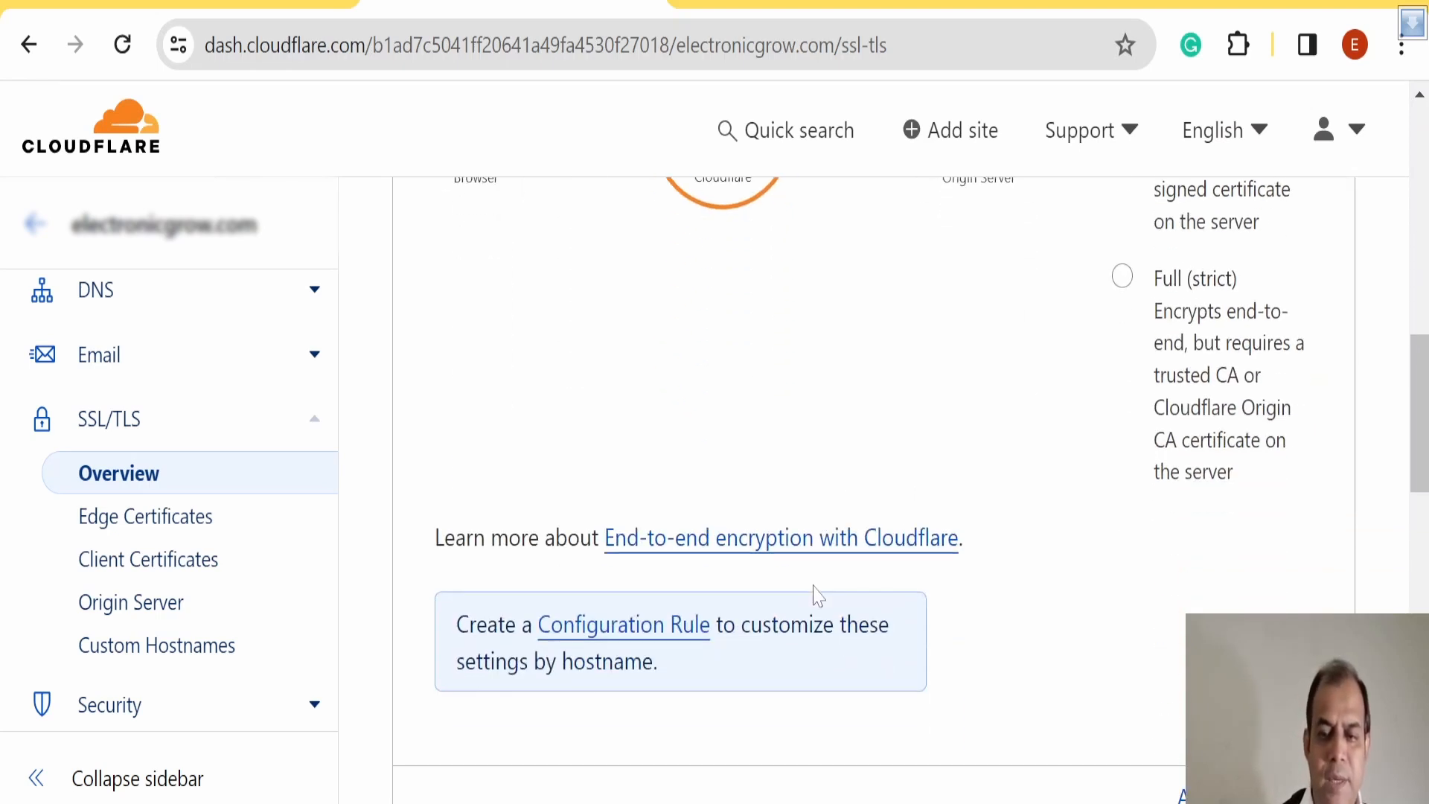
pyautogui.scroll(-4, 892, 435)
pyautogui.scroll(6, 893, 462)
pyautogui.scroll(-8, 894, 497)
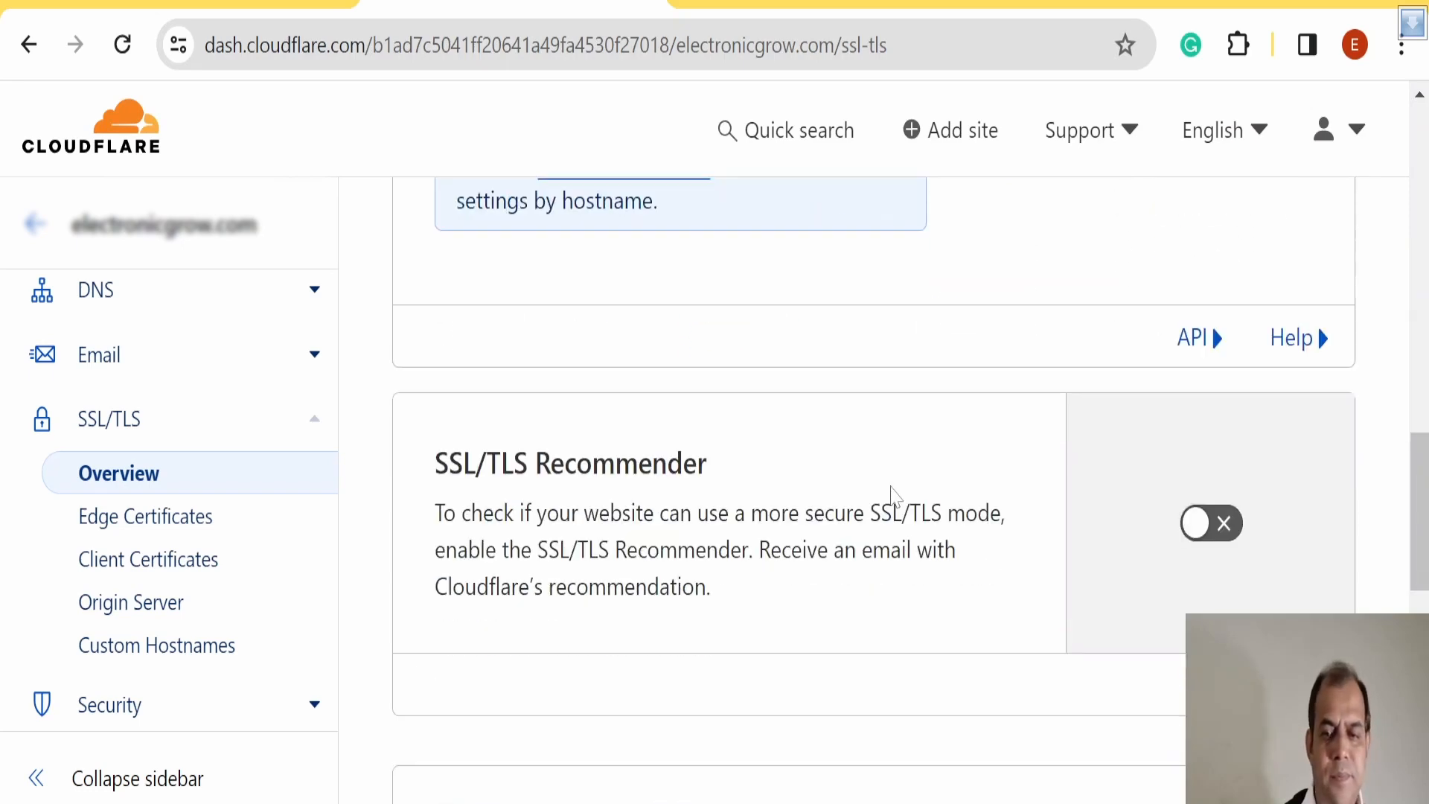
# Enable the SSL/TLS Recommender for electronicgrow.com
pyautogui.scroll(-6, 894, 497)
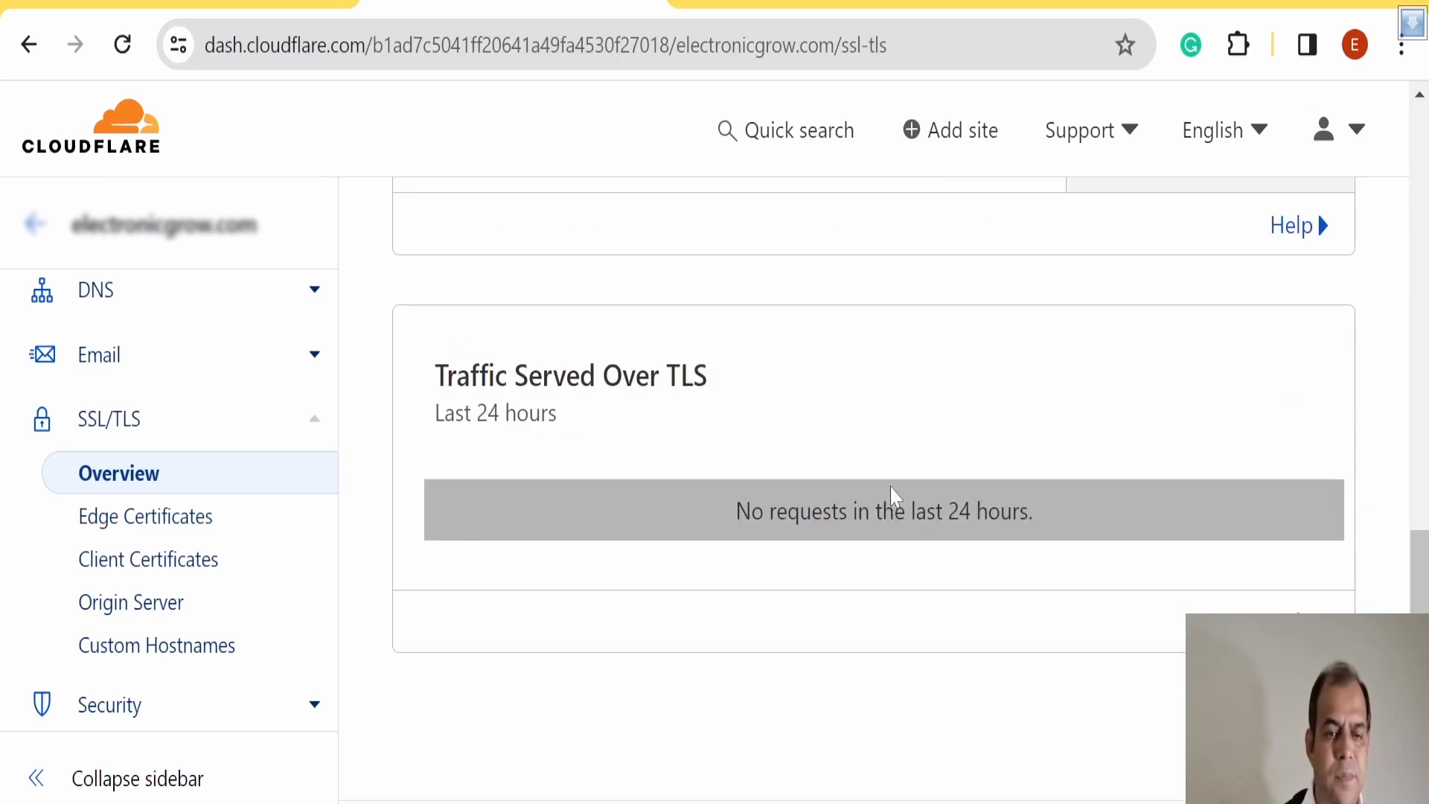
pyautogui.scroll(4, 896, 494)
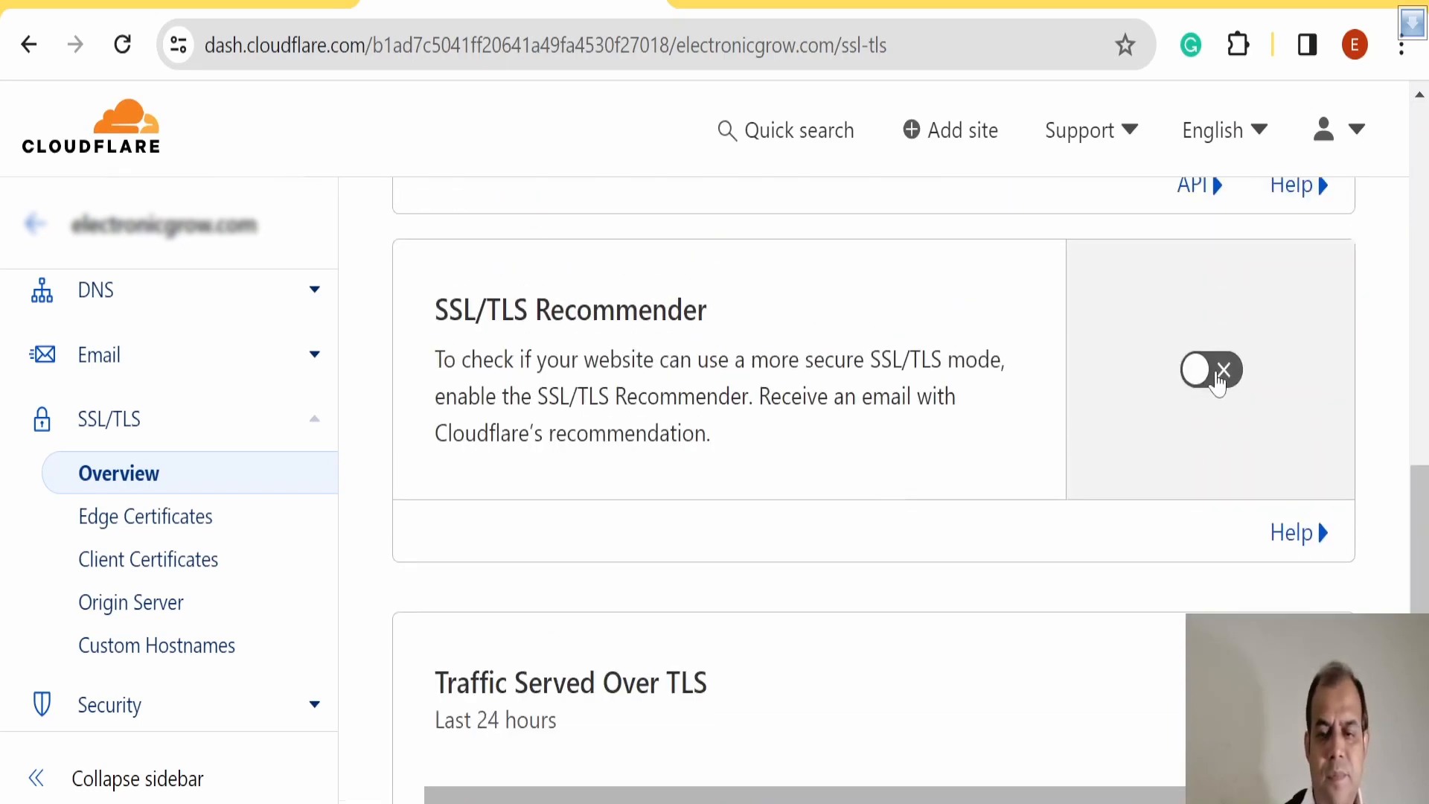
pyautogui.click(1214, 372)
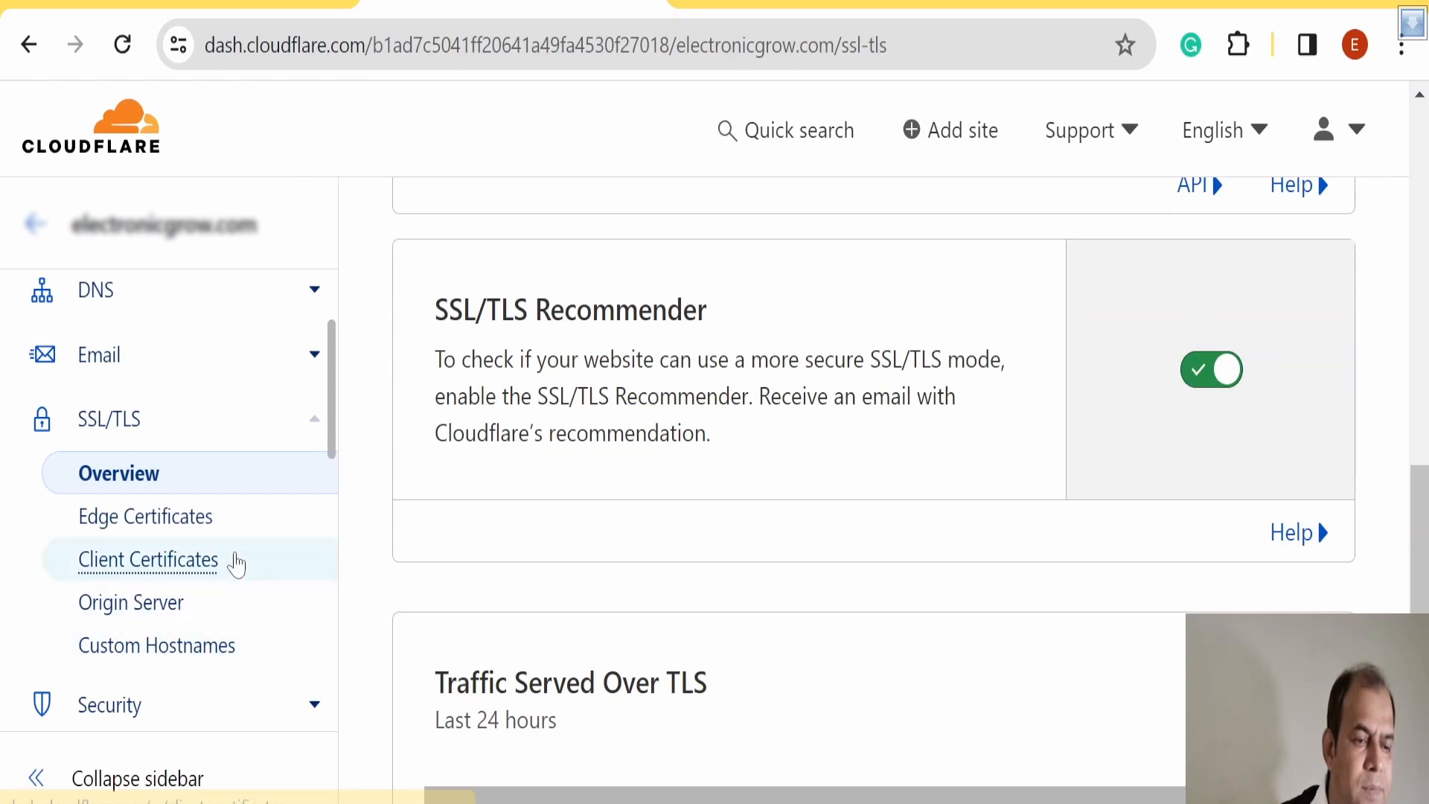
# Open the Edge Certificates settings under SSL/TLS and turn on Always Use HTTPS
pyautogui.scroll(-2, 223, 536)
pyautogui.click(175, 372)
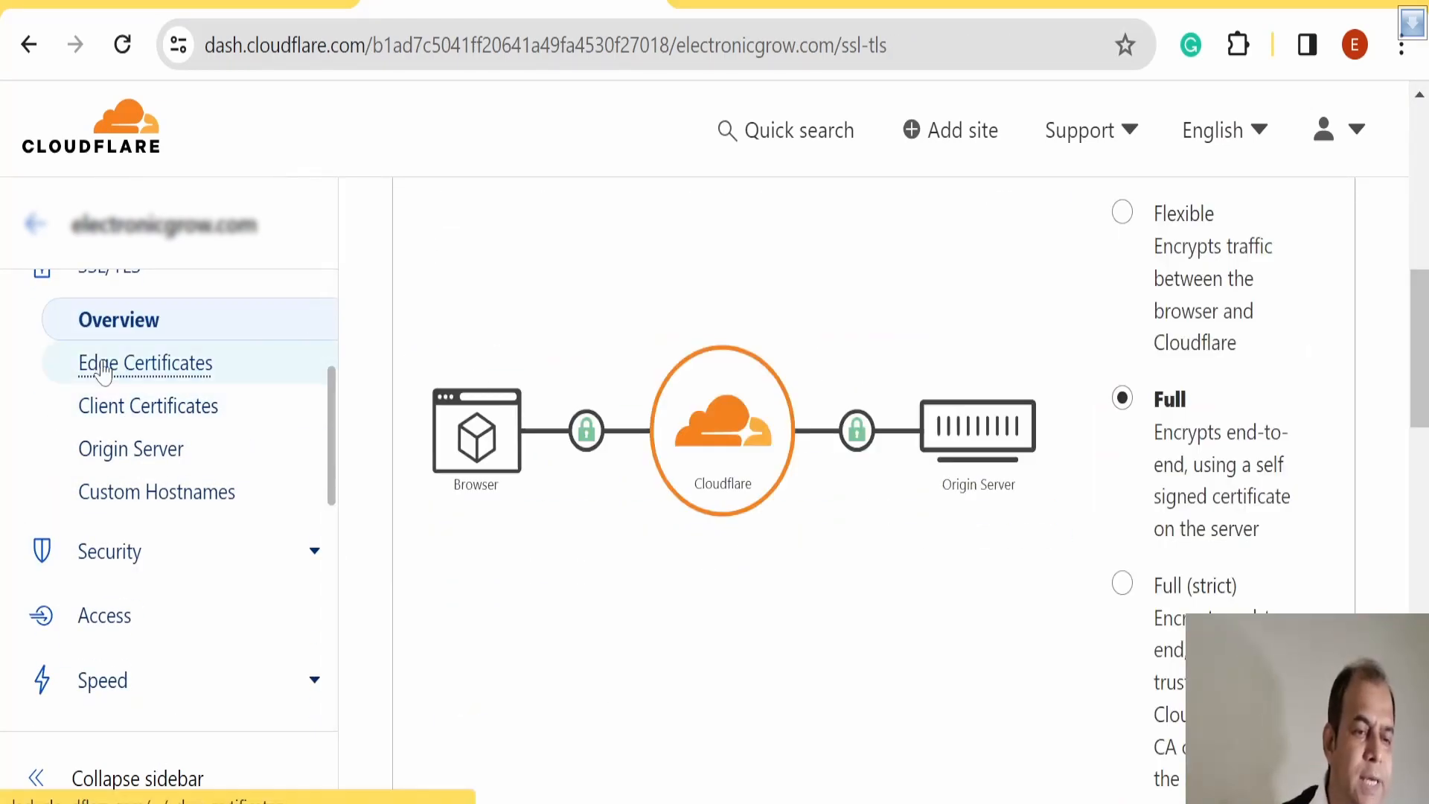
pyautogui.click(152, 370)
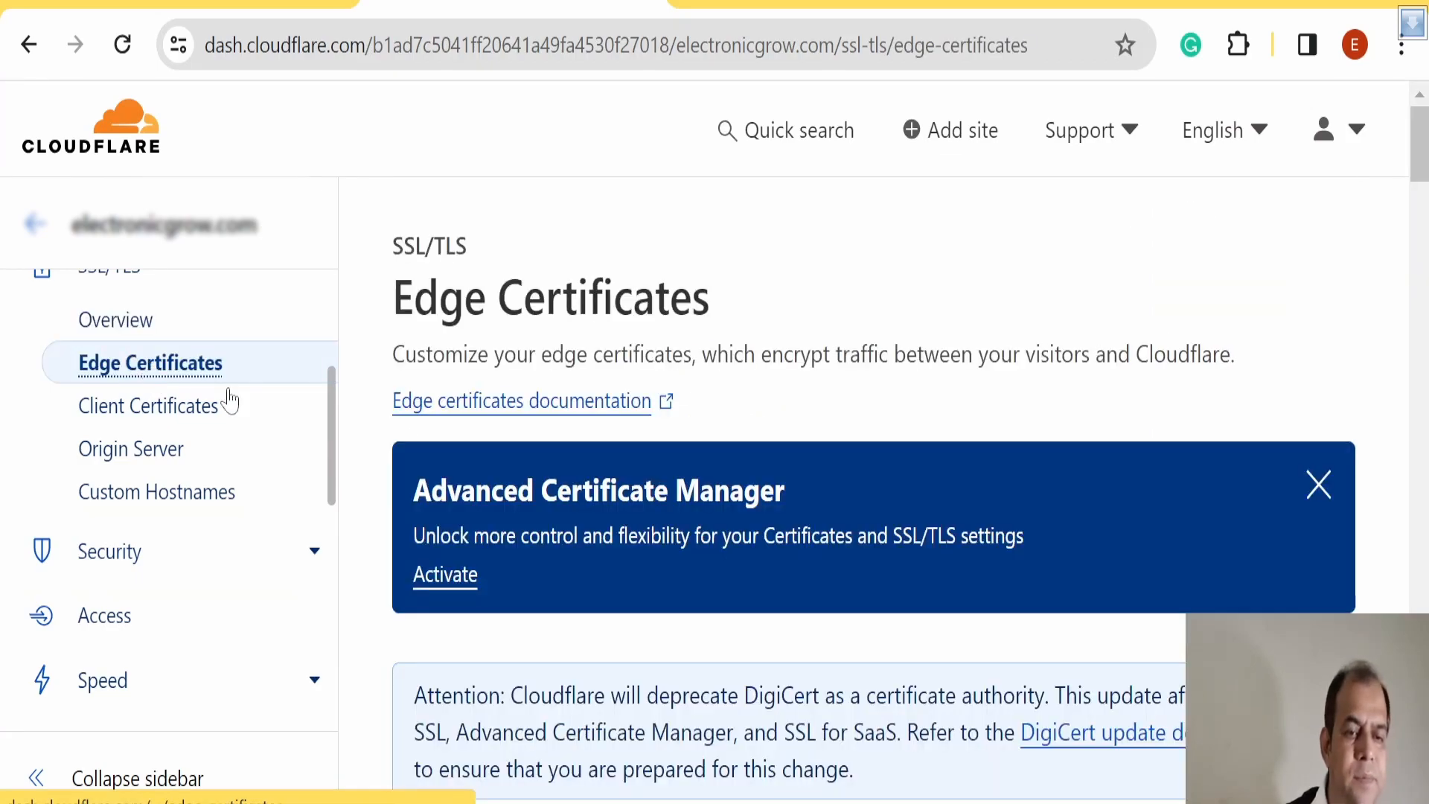
pyautogui.scroll(-5, 728, 561)
pyautogui.scroll(-15, 761, 527)
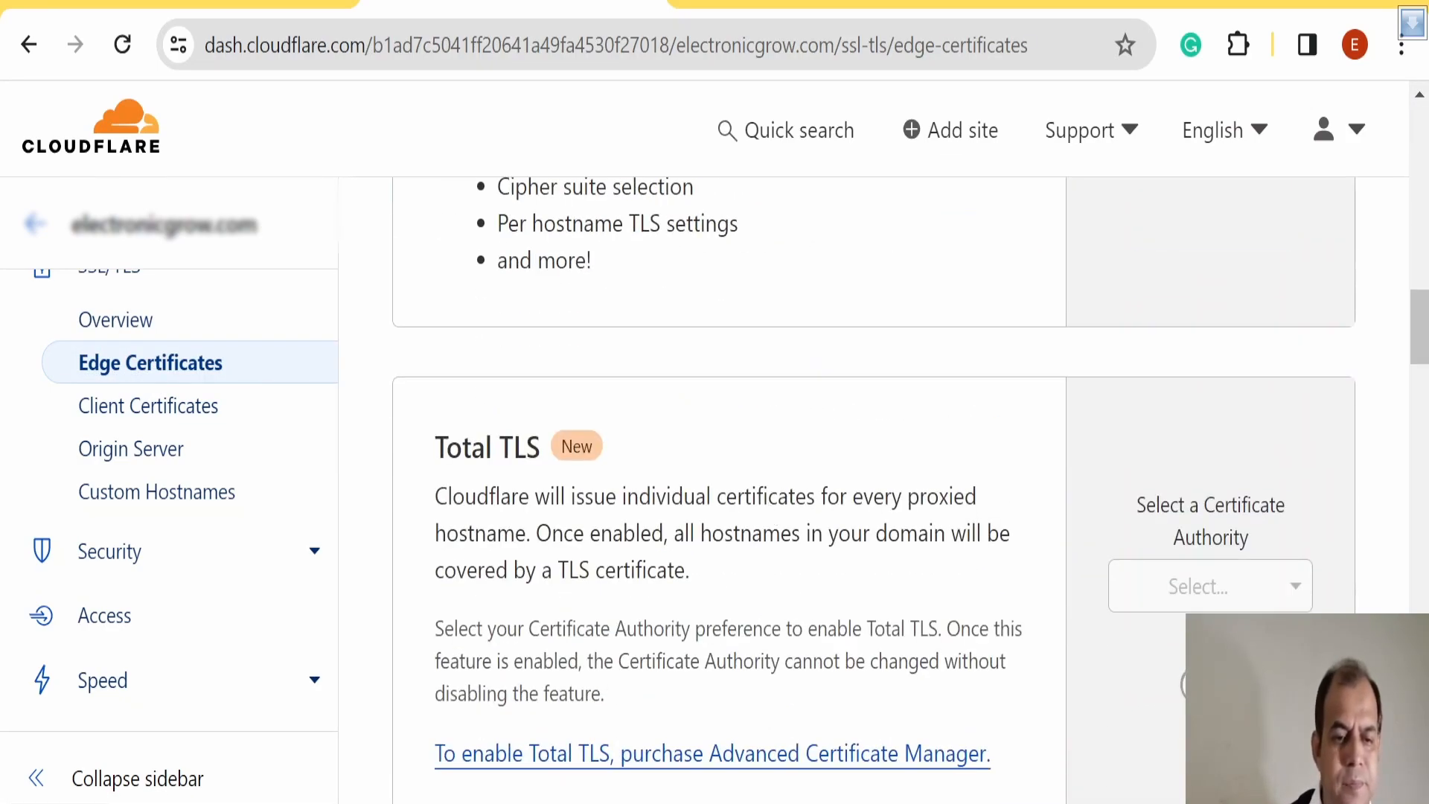
pyautogui.scroll(-8, 774, 513)
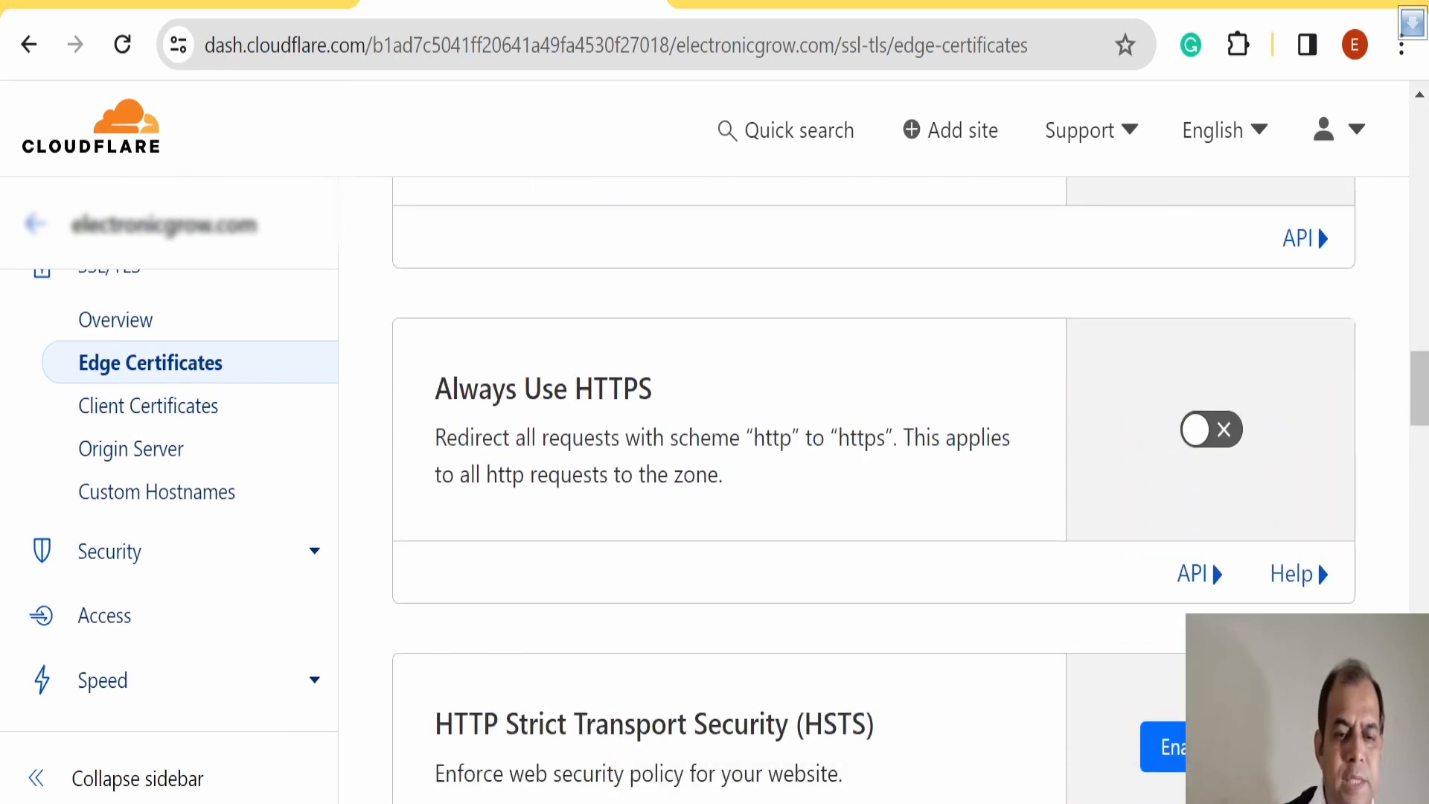
pyautogui.click(1221, 439)
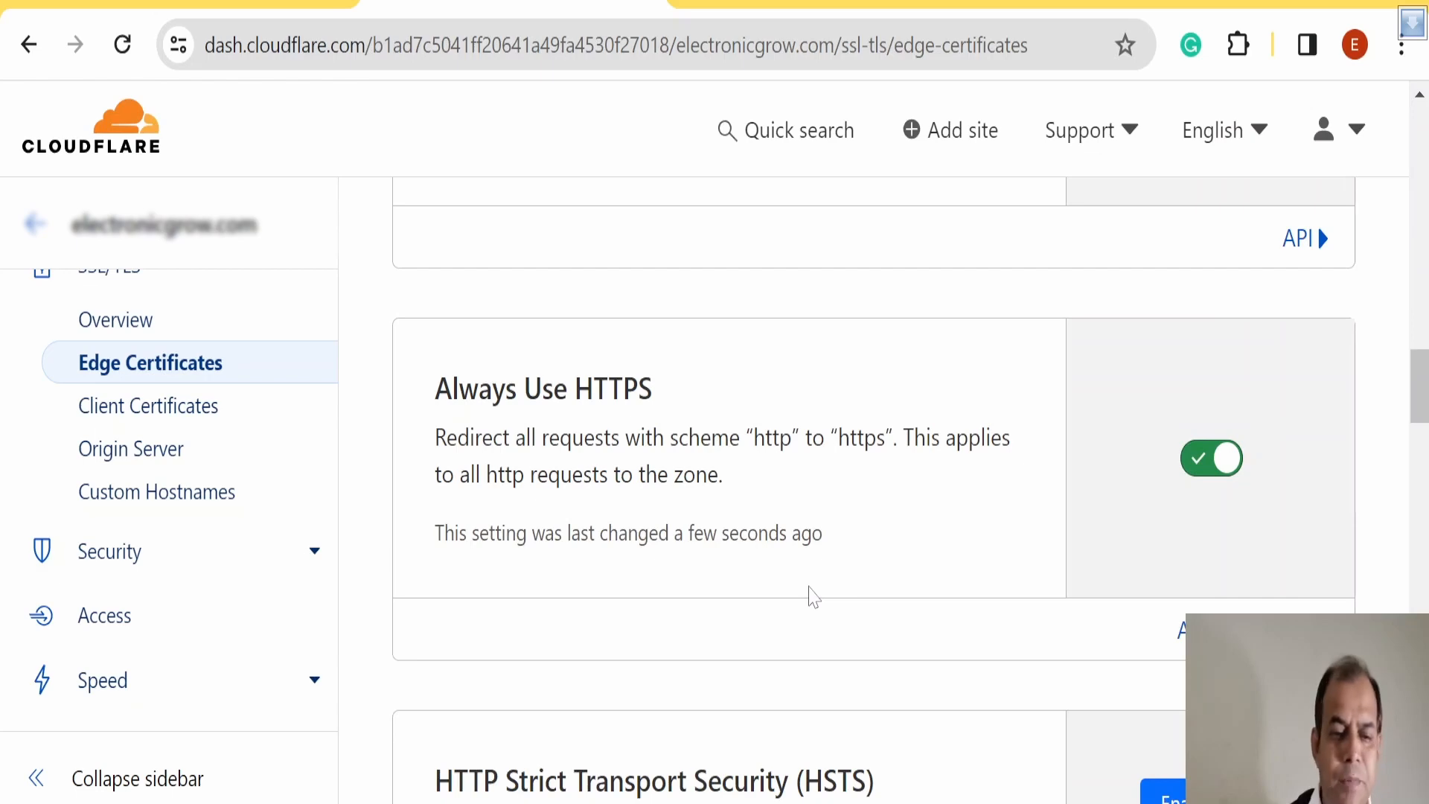
# Open the Caching configuration for electronicgrow.com and purge everything from the cache
pyautogui.scroll(-6, 814, 595)
pyautogui.scroll(-4, 230, 569)
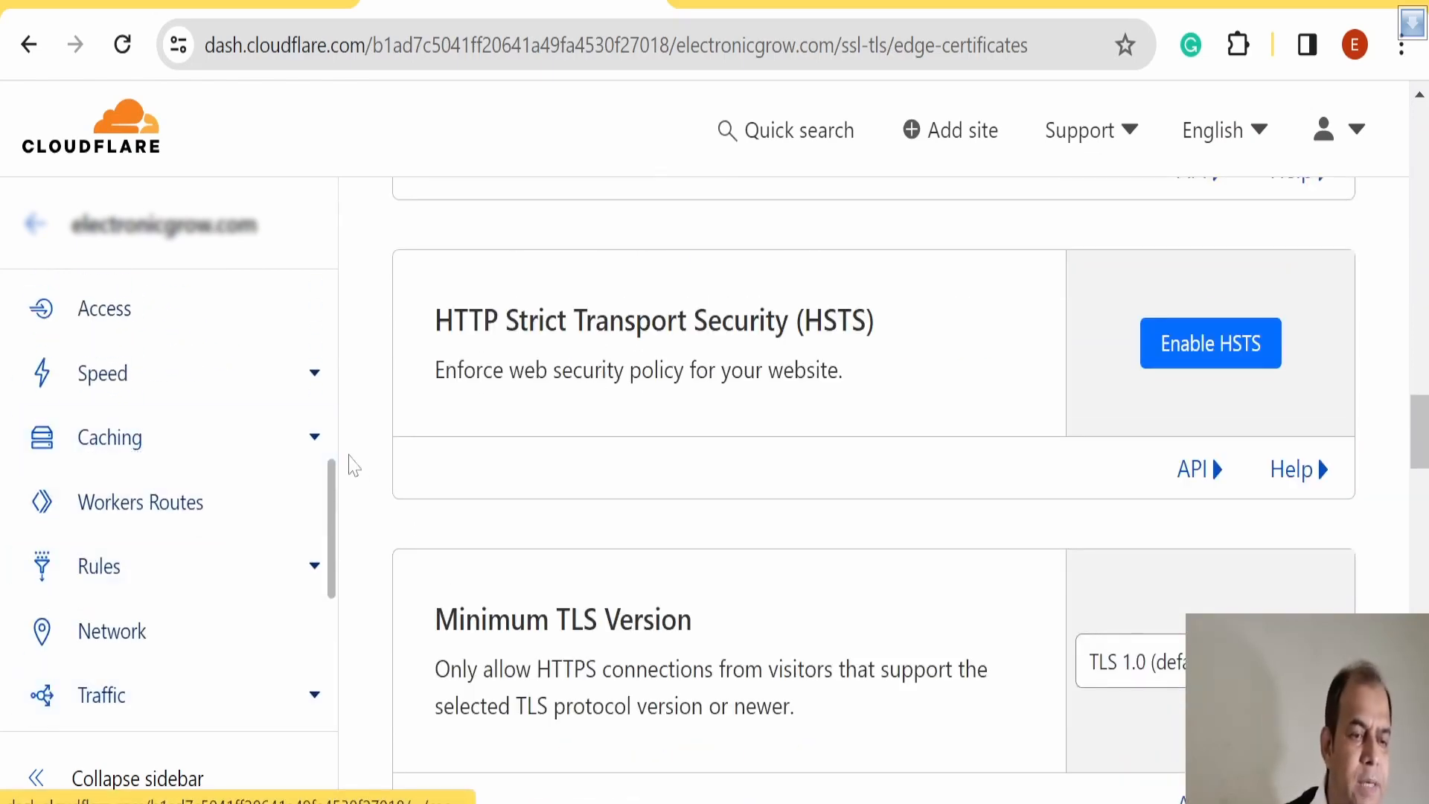
pyautogui.click(313, 450)
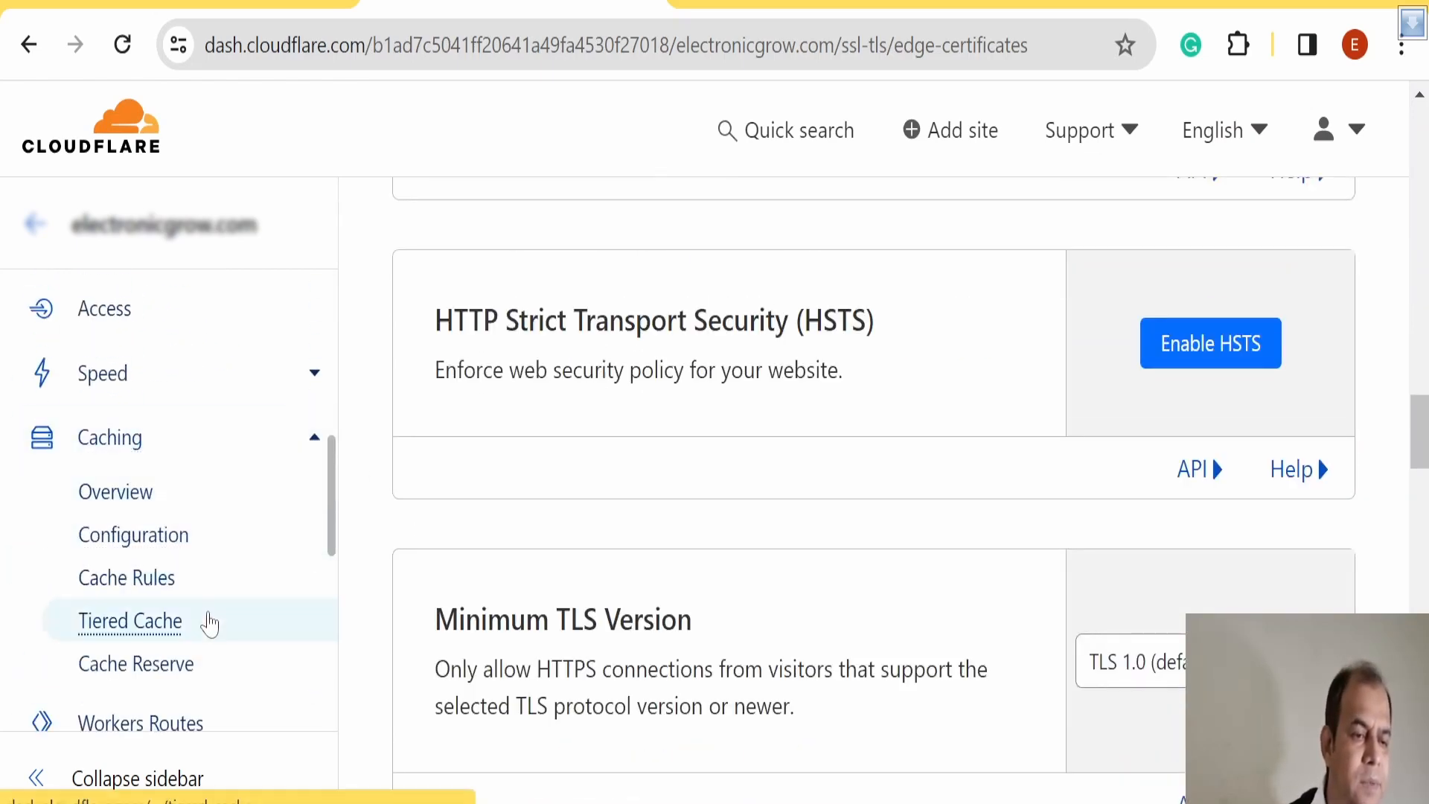
pyautogui.click(167, 549)
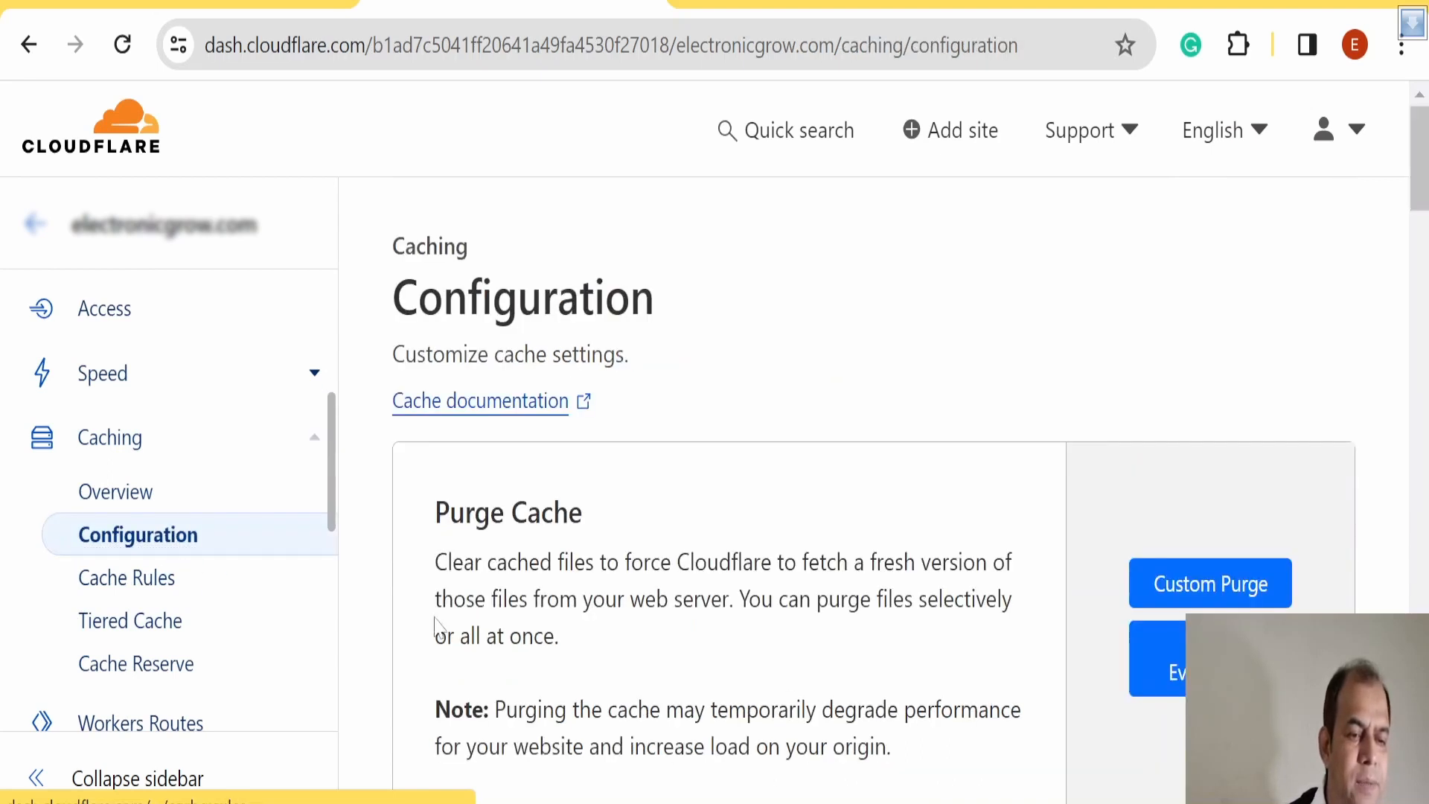
pyautogui.scroll(-2, 655, 629)
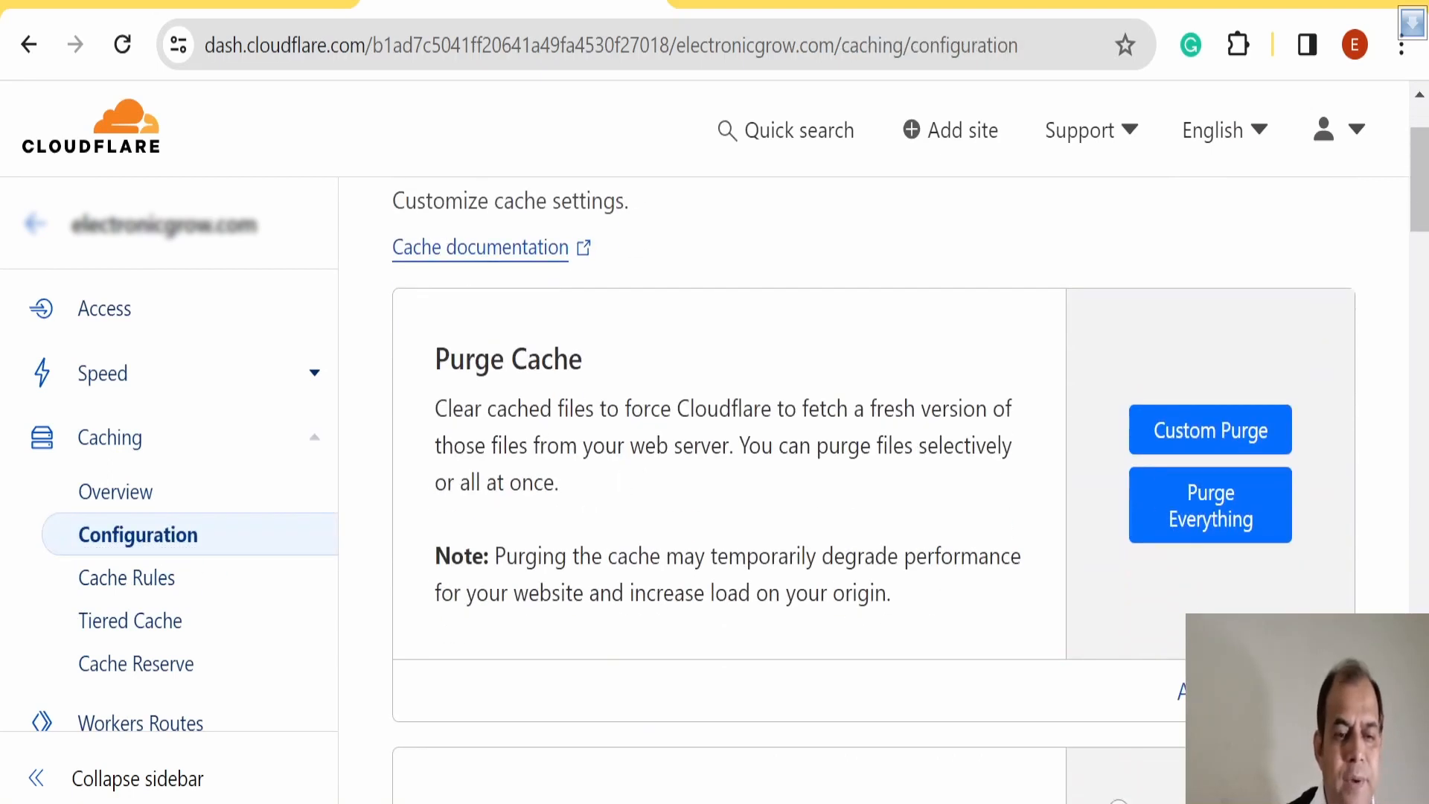
pyautogui.click(1222, 524)
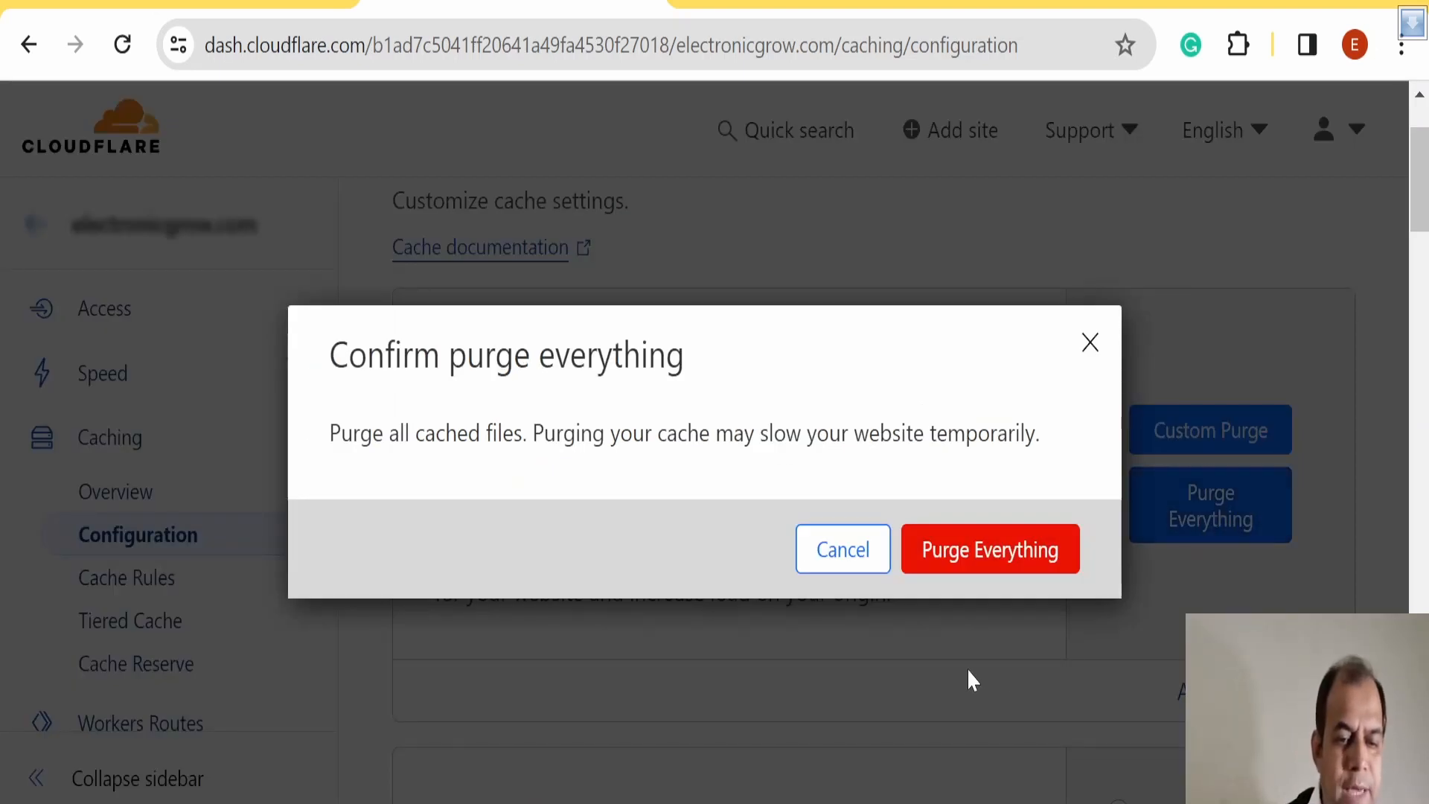
pyautogui.click(1008, 557)
pyautogui.scroll(-2, 986, 474)
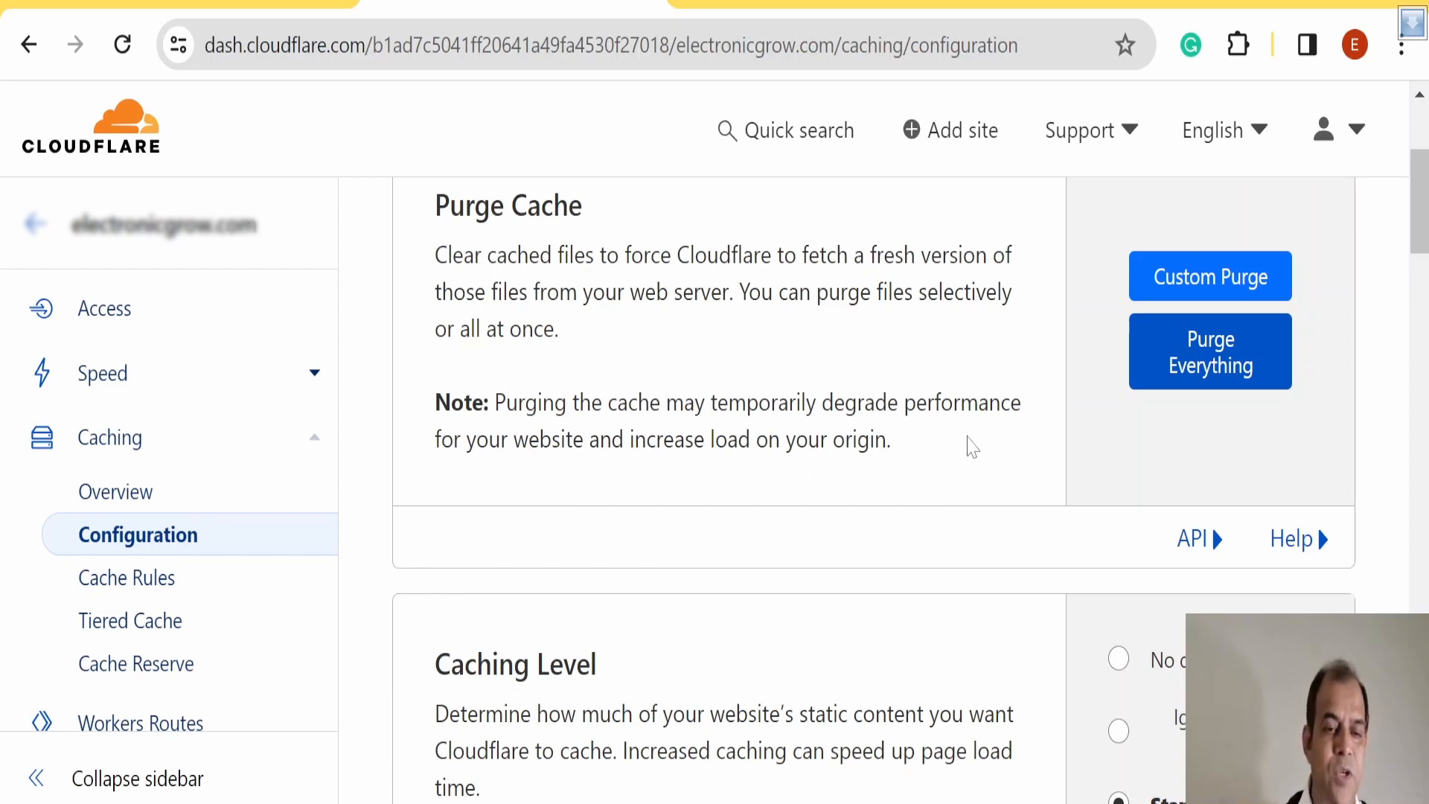
pyautogui.scroll(2, 972, 447)
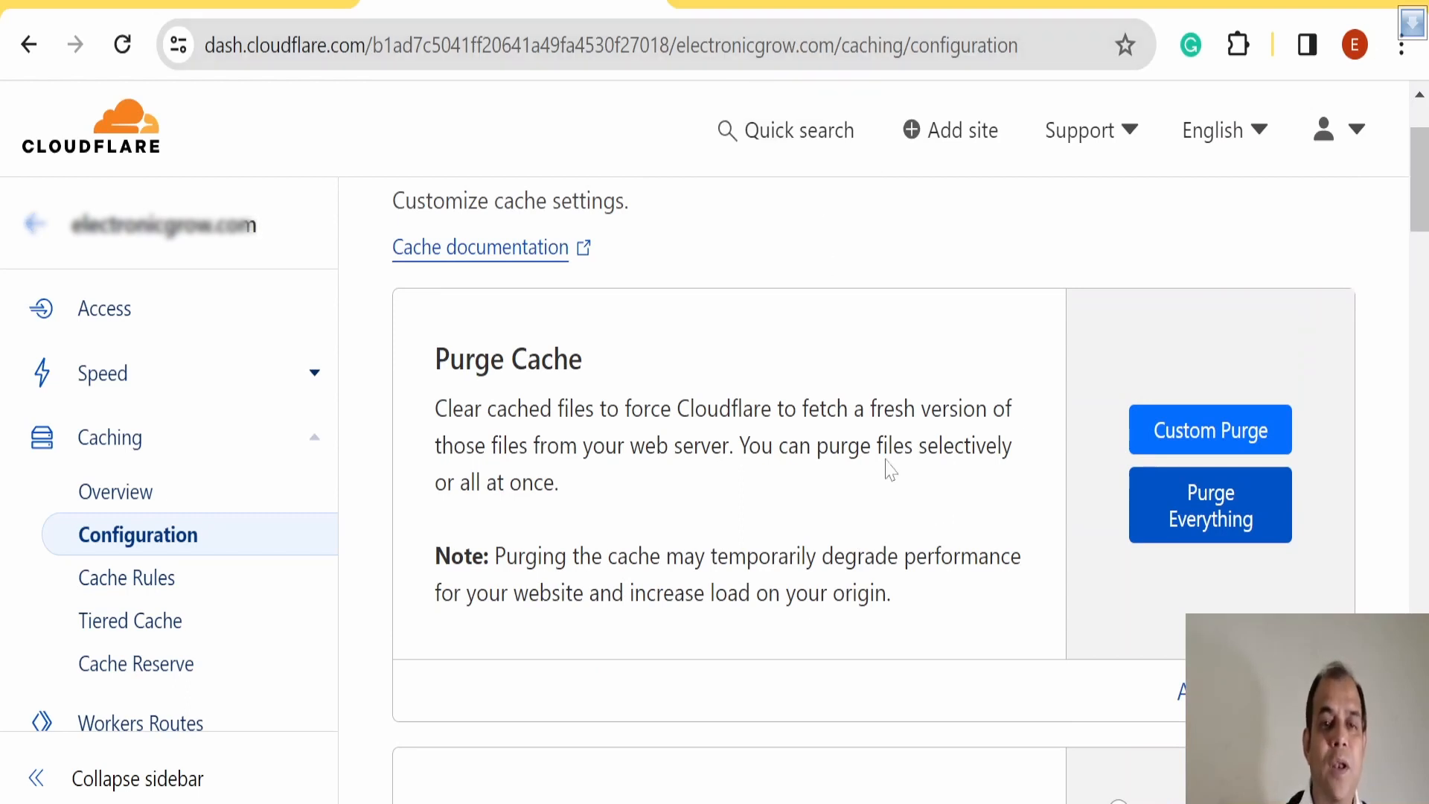
# Open Gmail in a new tab, read Cloudflare's message about account access from a new IP address, and return to the inbox
pyautogui.hotkey('ctrl', 't')
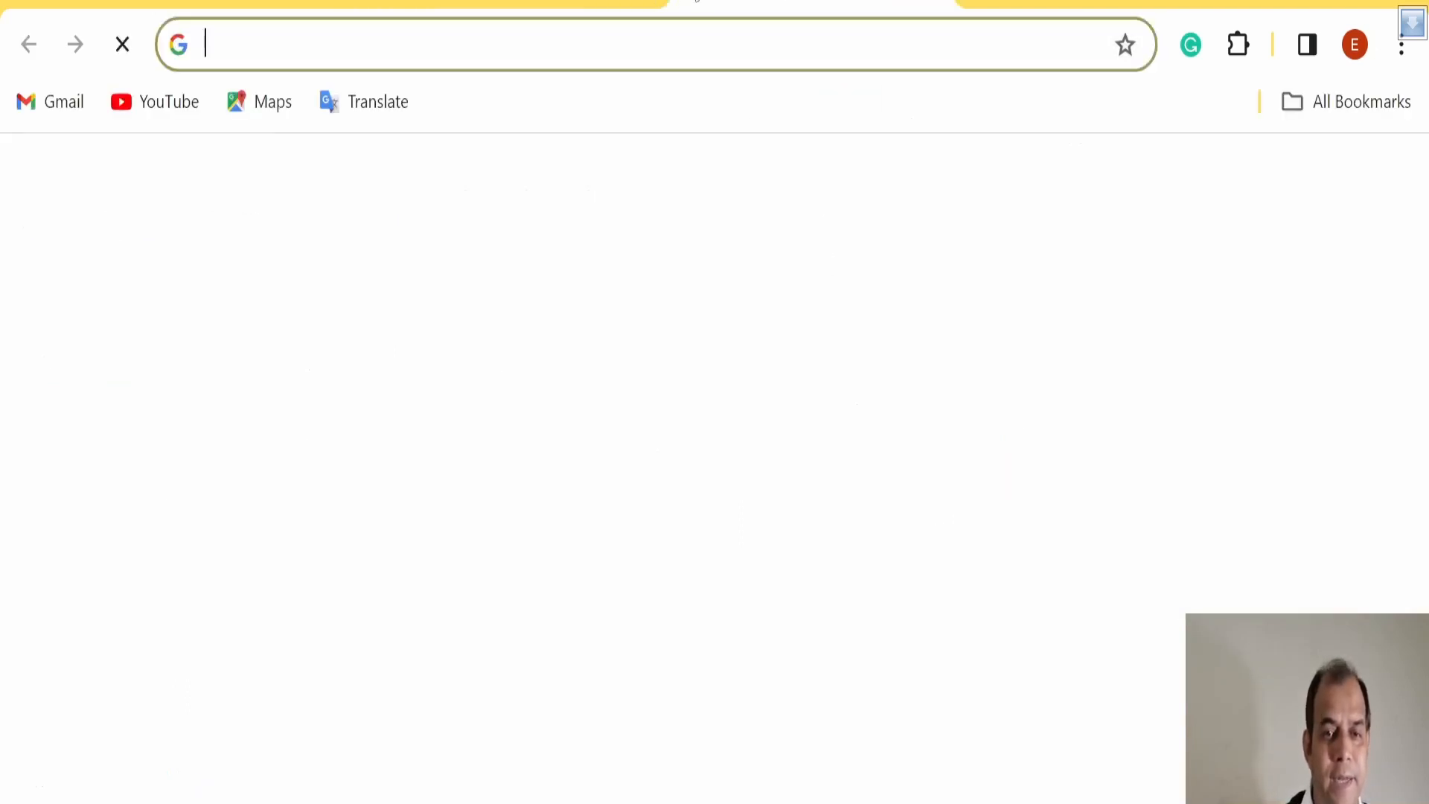
pyautogui.click(1098, 183)
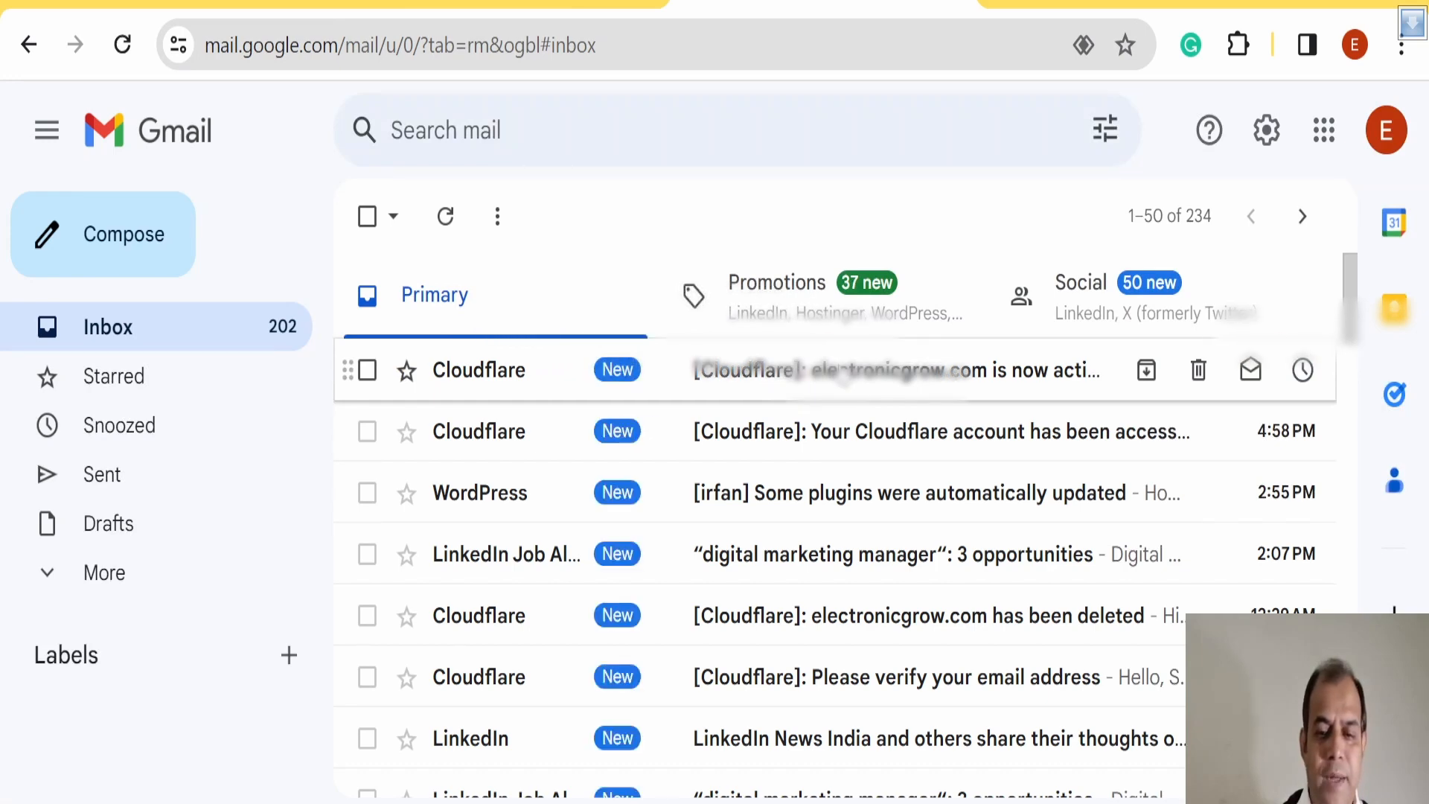
pyautogui.click(896, 438)
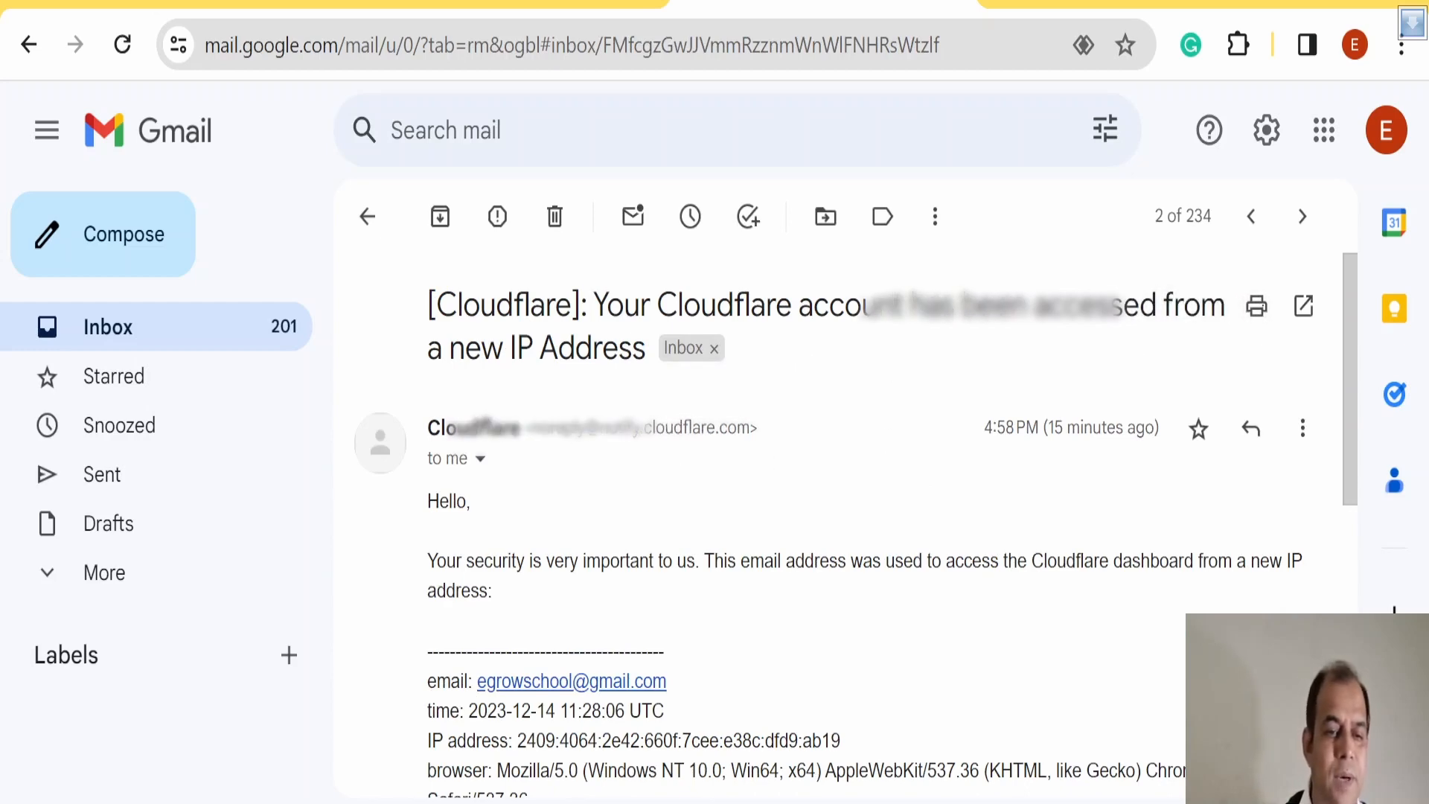
pyautogui.scroll(-4, 762, 532)
pyautogui.scroll(4, 762, 531)
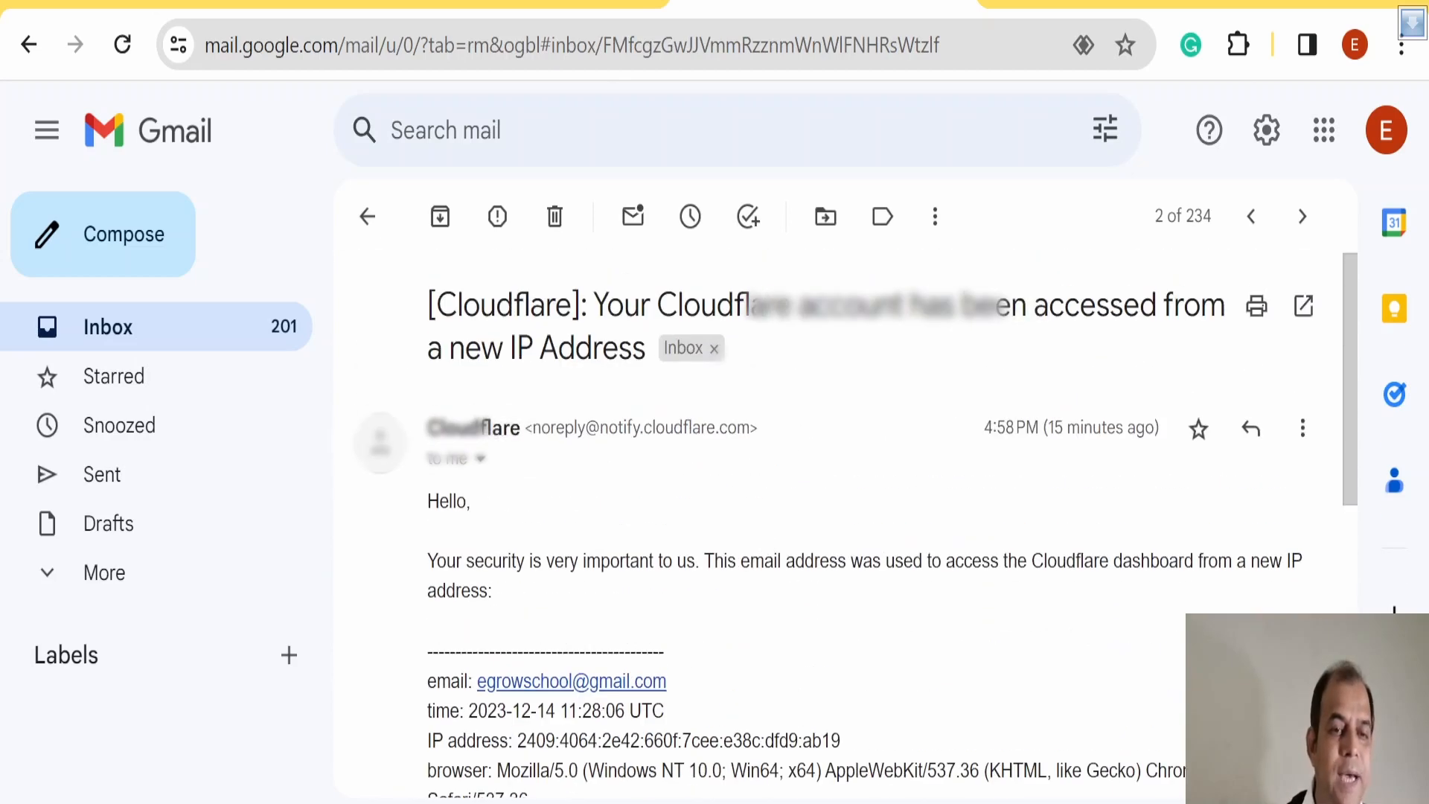
pyautogui.click(367, 215)
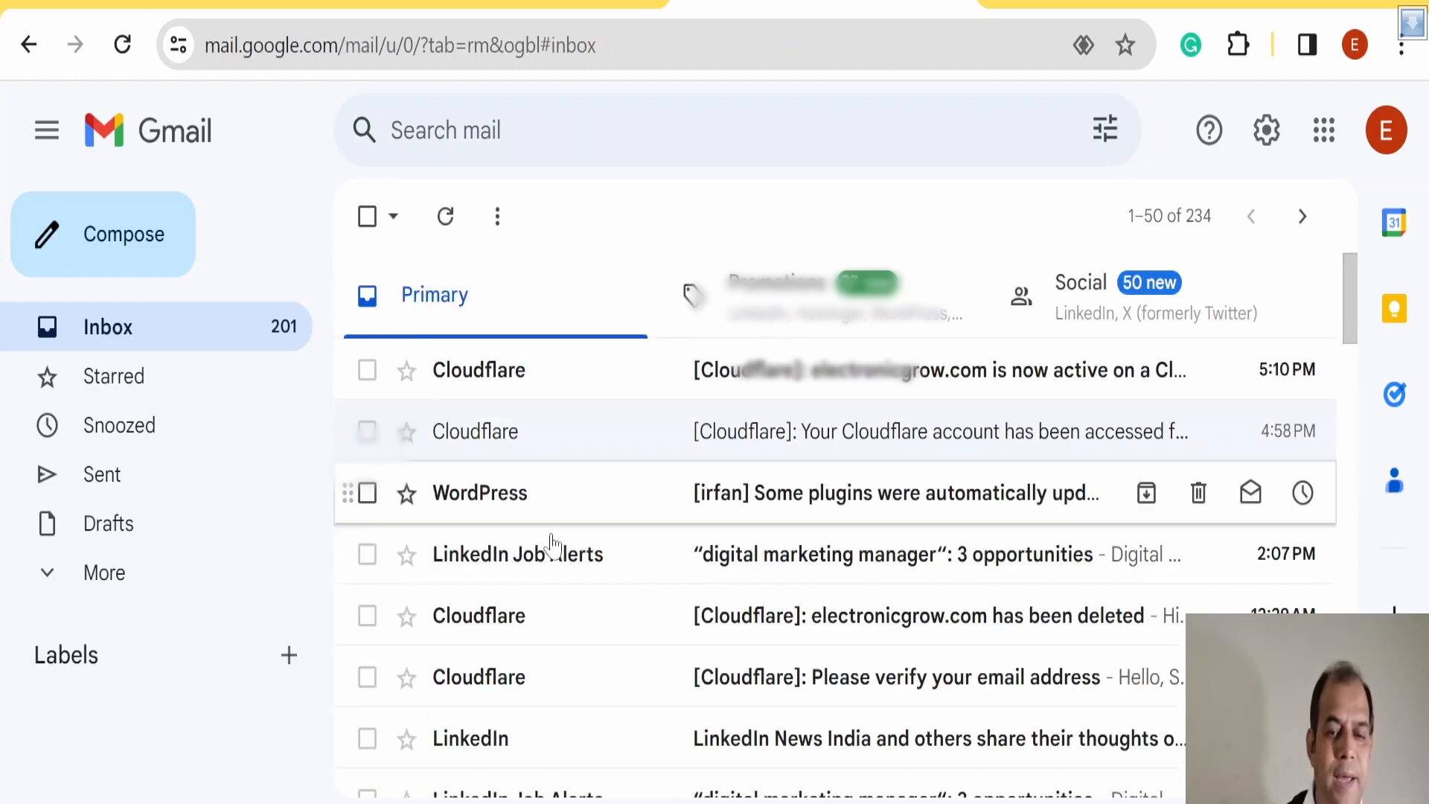
# Open Cloudflare's activation email for electronicgrow.com and examine the site status and the nameservers before and after the change
pyautogui.click(930, 378)
pyautogui.scroll(-4, 849, 637)
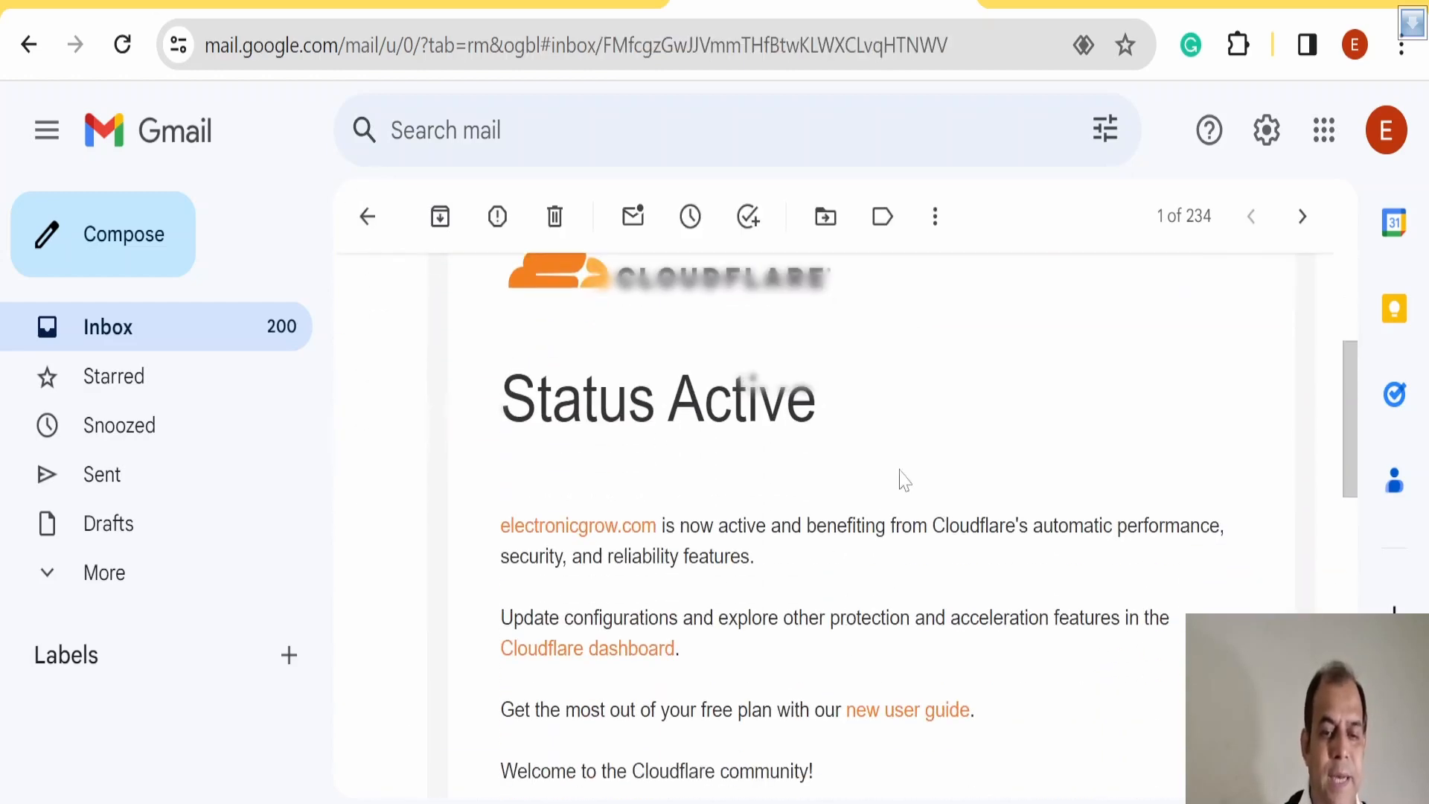
pyautogui.scroll(4, 903, 480)
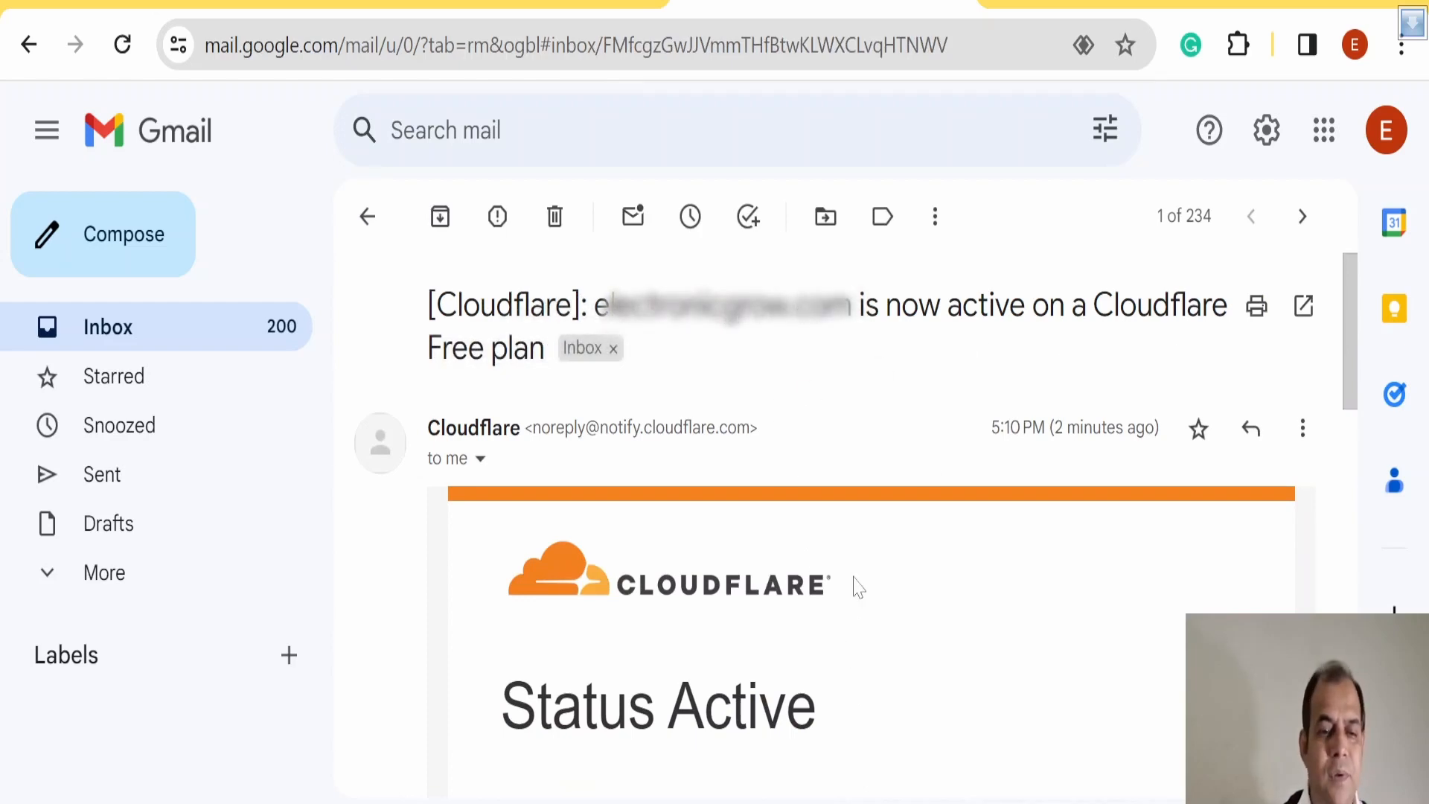
pyautogui.scroll(-6, 858, 587)
pyautogui.scroll(3, 858, 587)
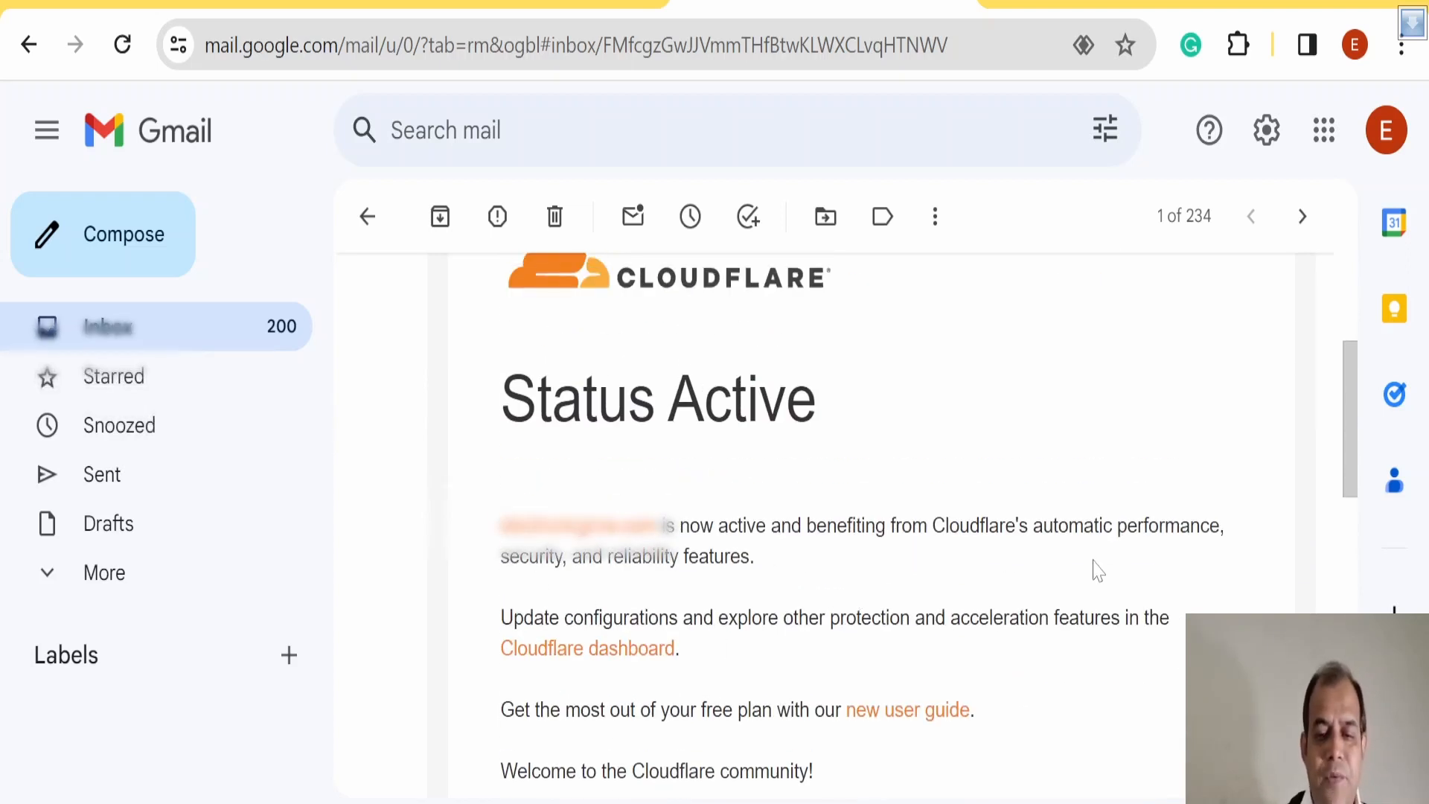
pyautogui.scroll(-4, 1030, 578)
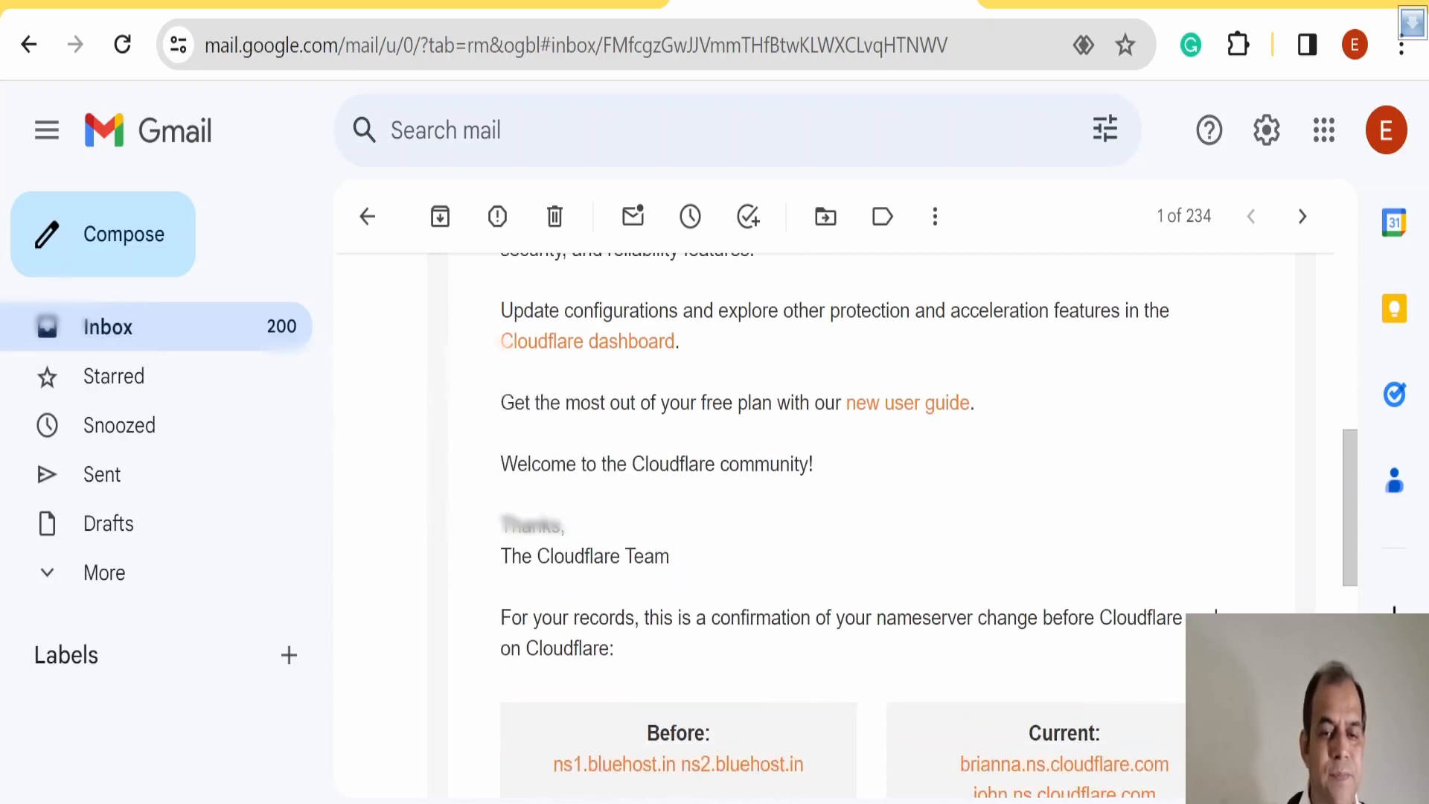
pyautogui.scroll(-4, 918, 562)
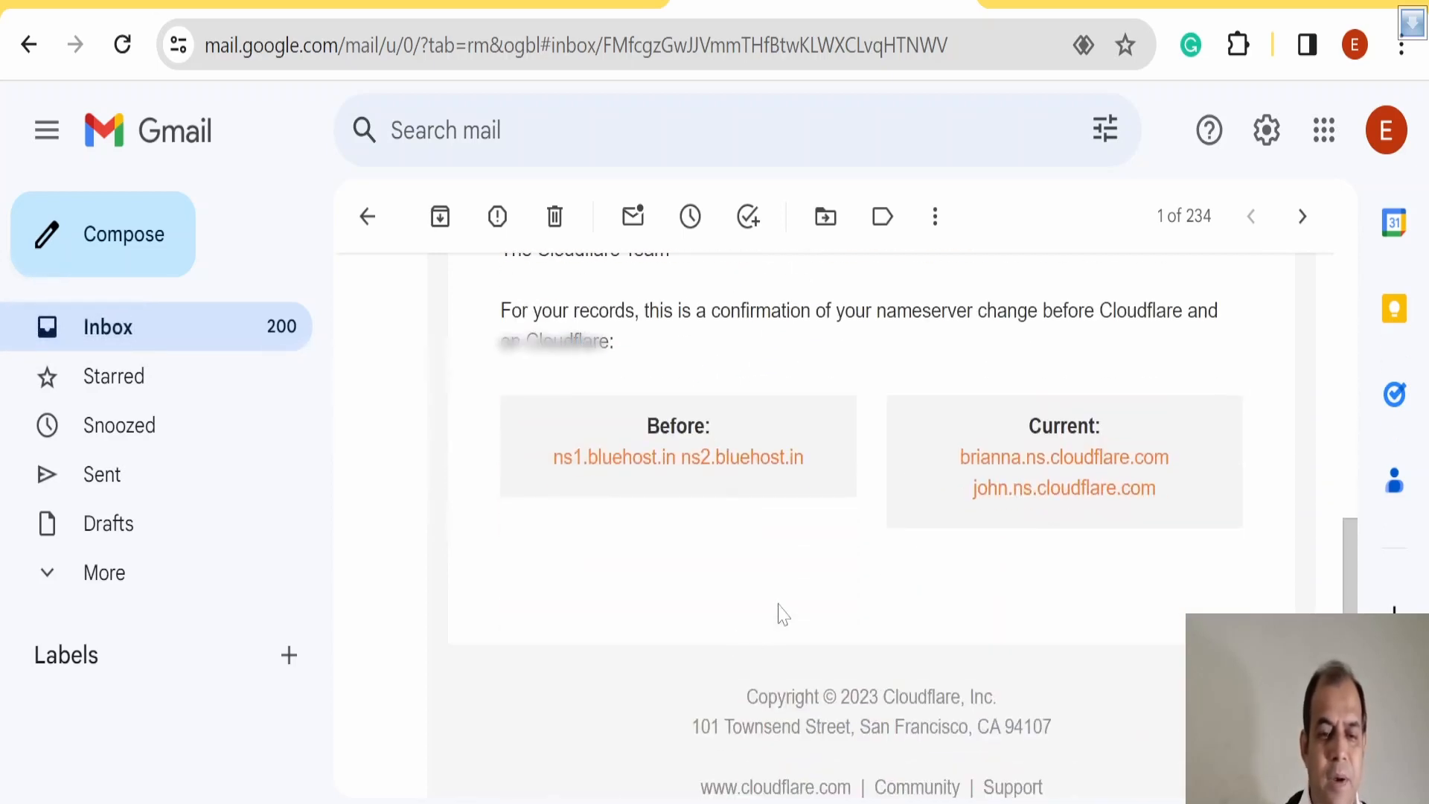
pyautogui.scroll(6, 778, 613)
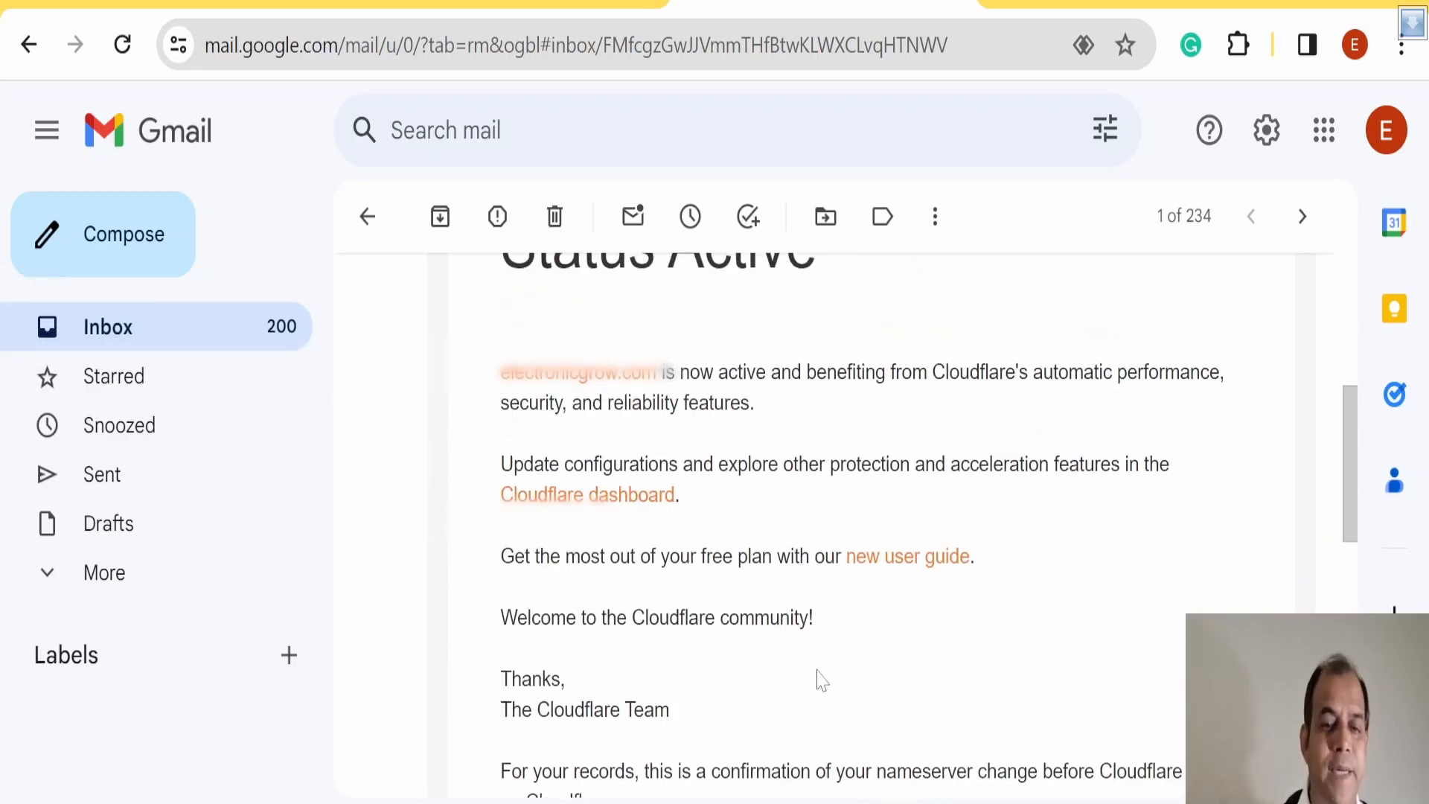
pyautogui.scroll(2, 816, 678)
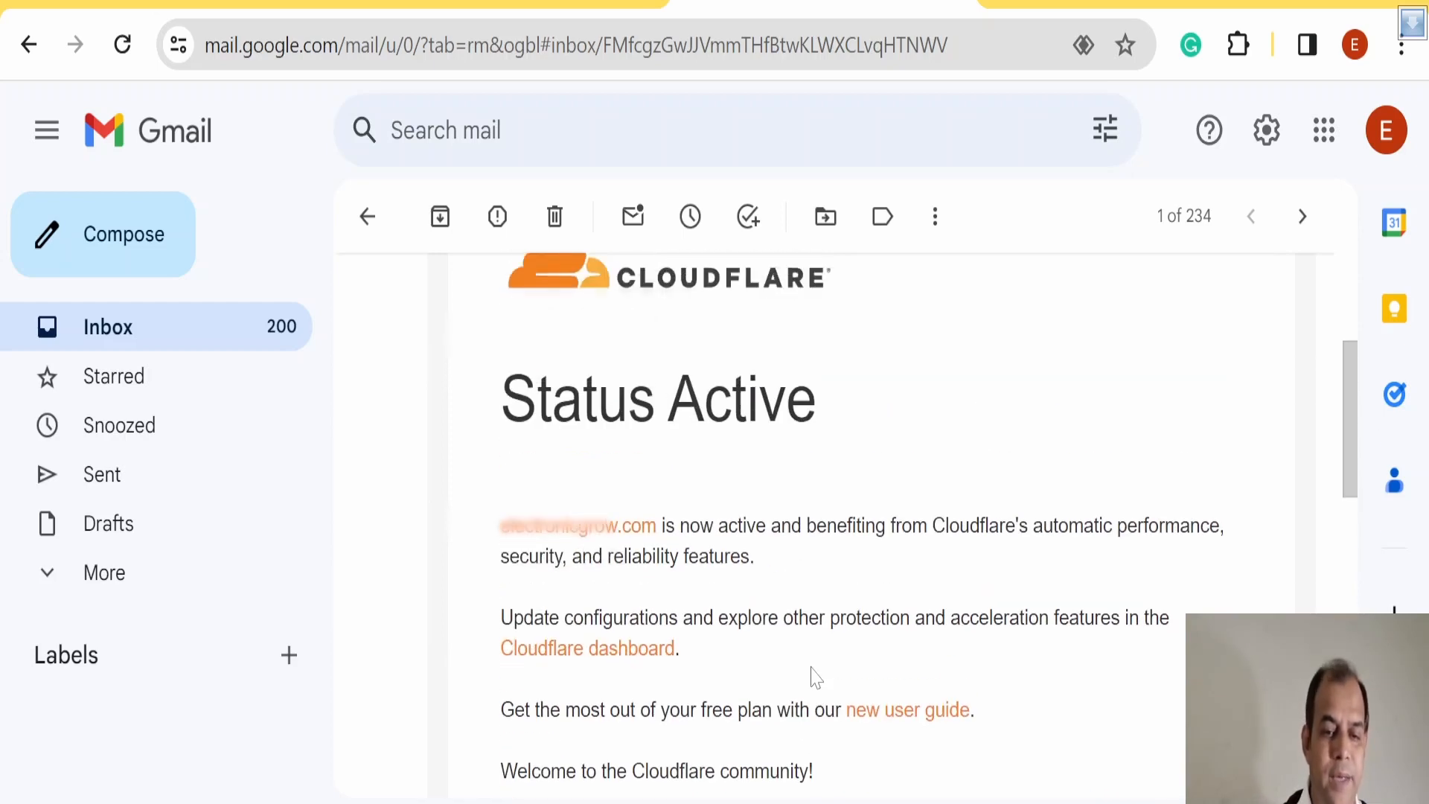
pyautogui.scroll(-4, 816, 678)
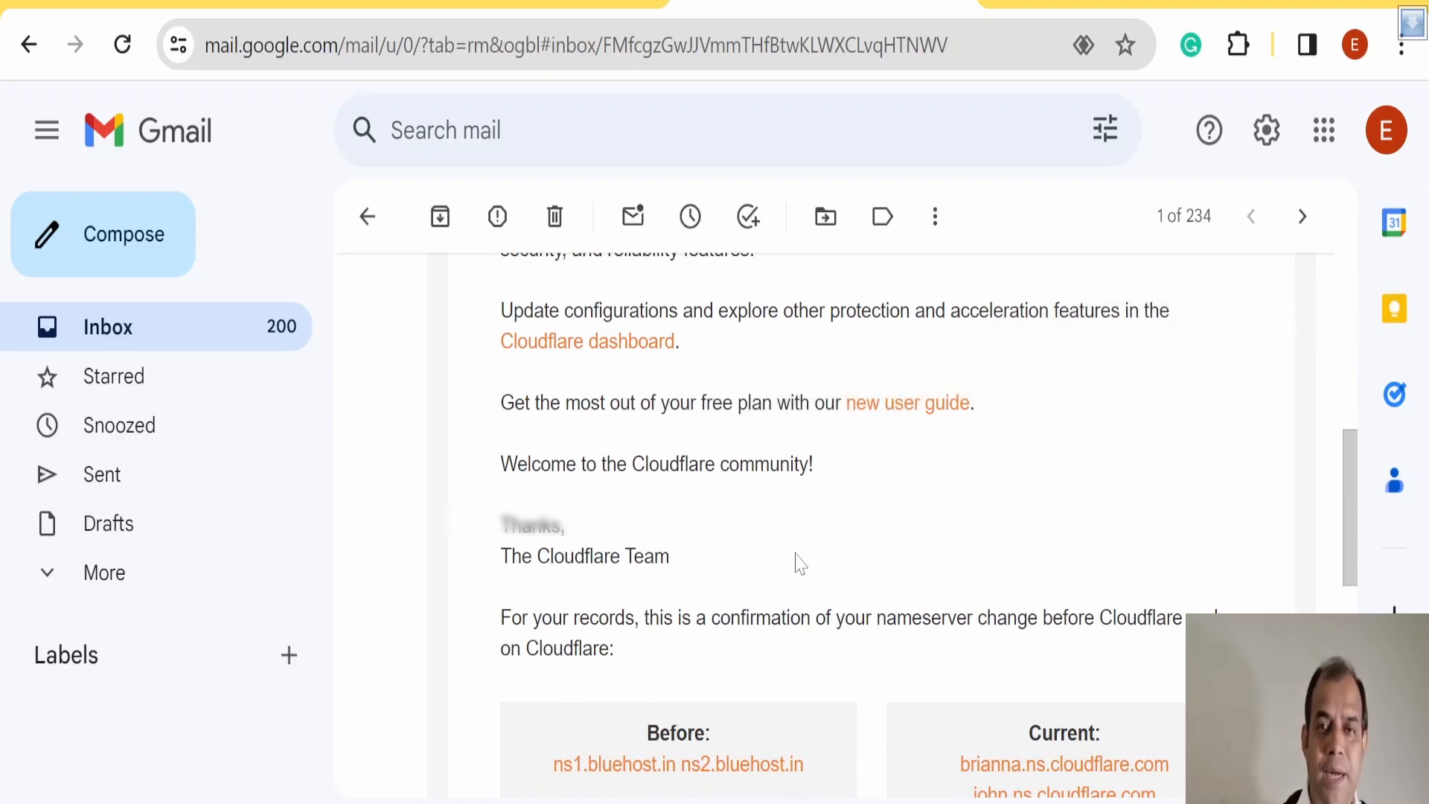
pyautogui.scroll(2, 801, 564)
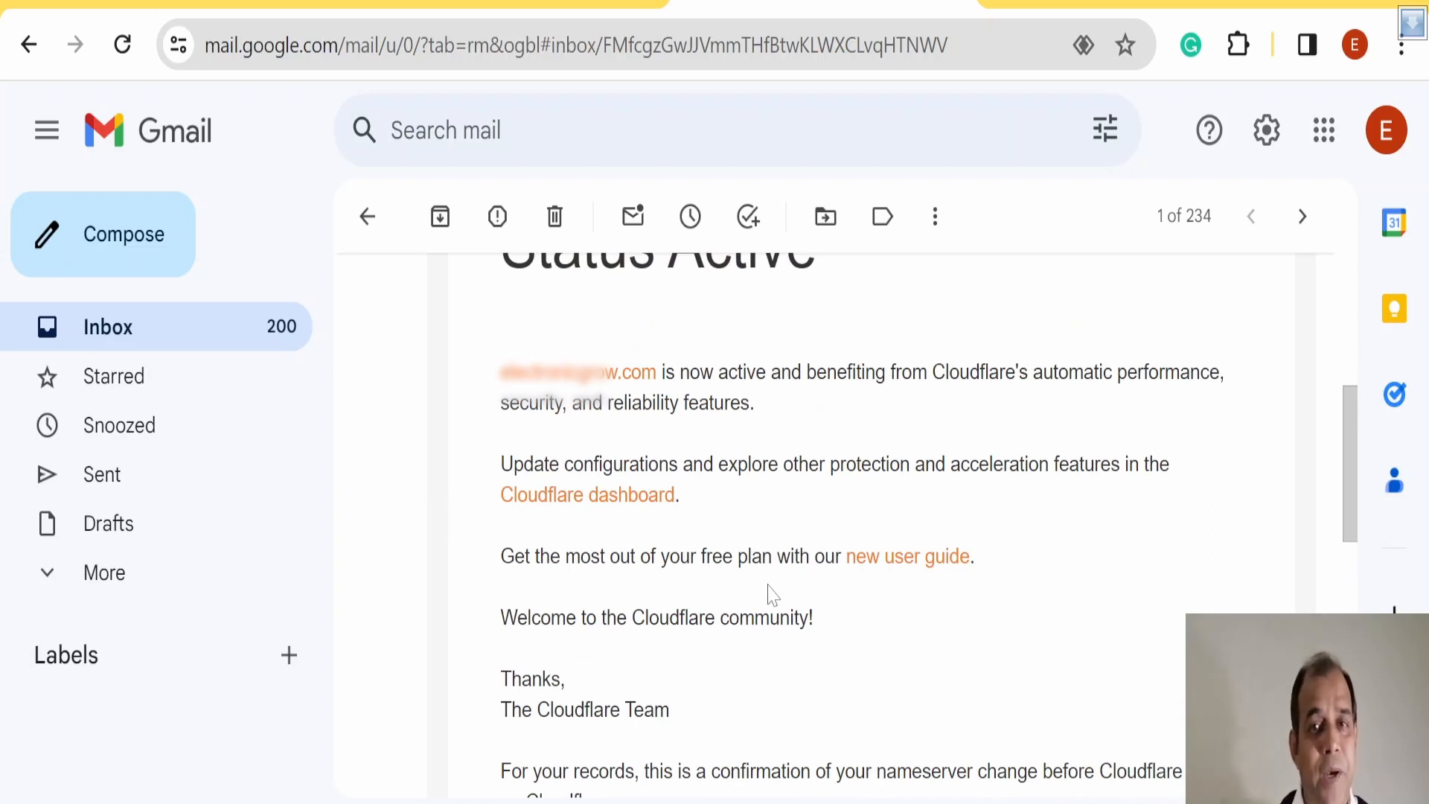